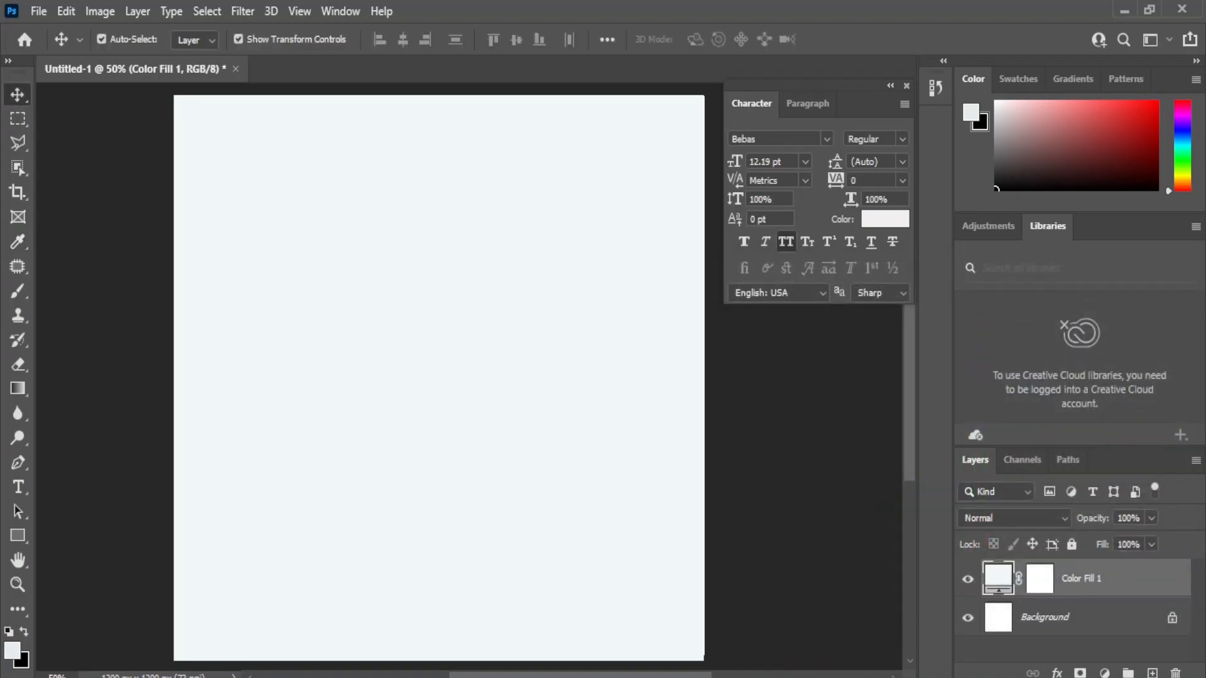
Step: Accept the pale background colour and place the Fanta can image in the middle of the poster
click(615, 609)
drag(200, 226, 408, 452)
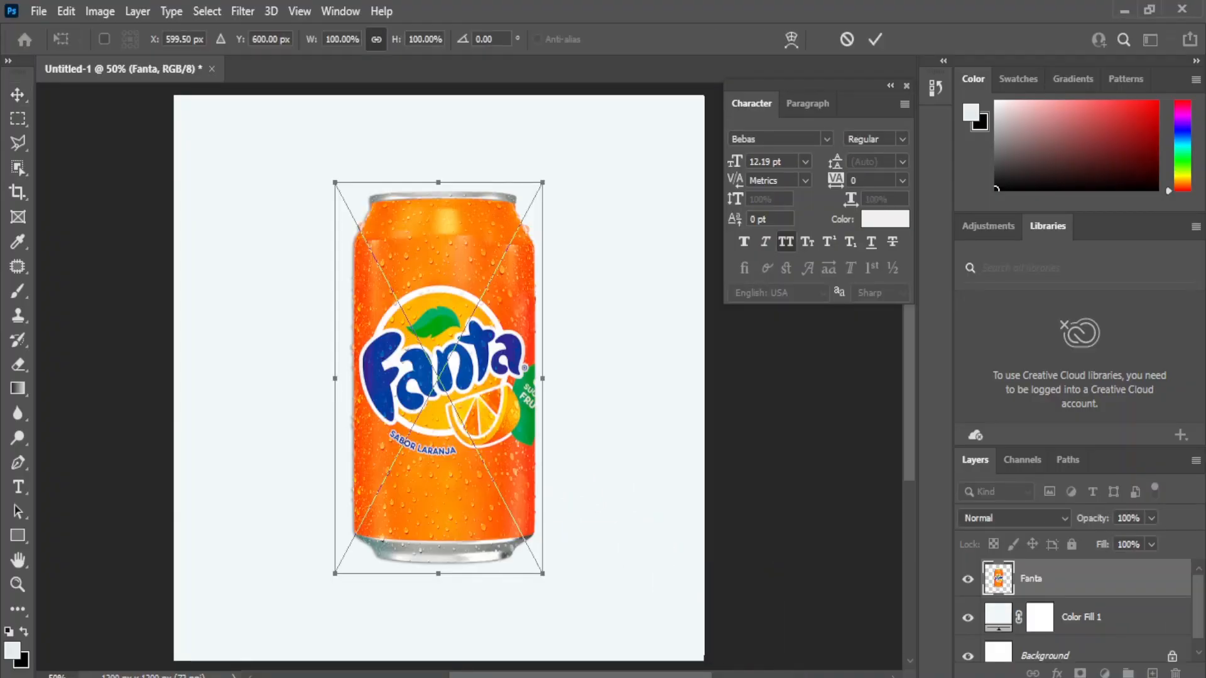
key(Return)
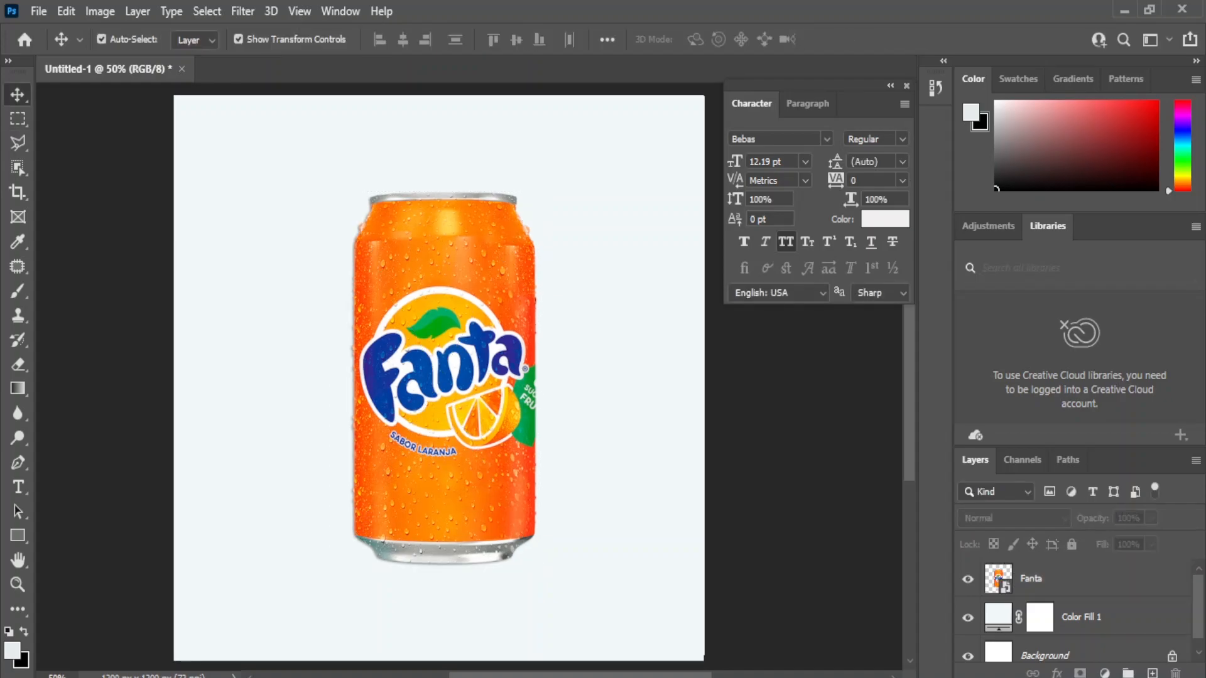
Step: Change the background Color Fill to orange ff8800
double_click(998, 616)
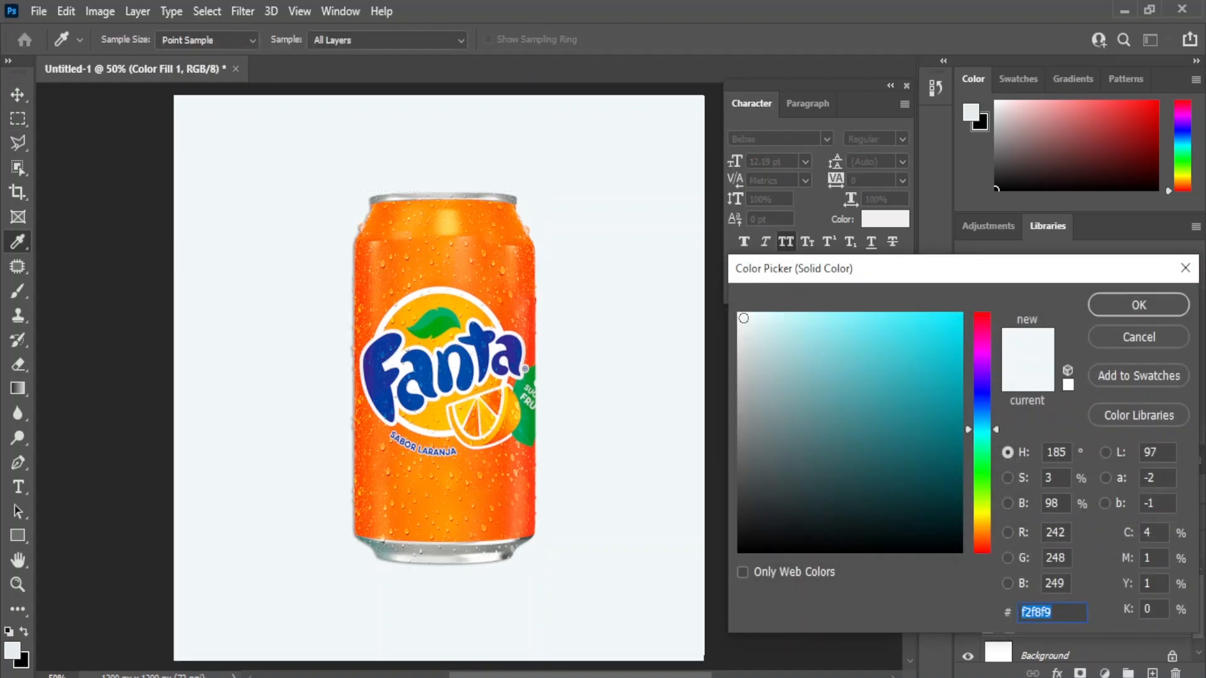
text(ff8800)
key(Return)
Step: Add a radial Gradient Fill layer using a yellow-to-red preset from the Oranges group
click(1104, 672)
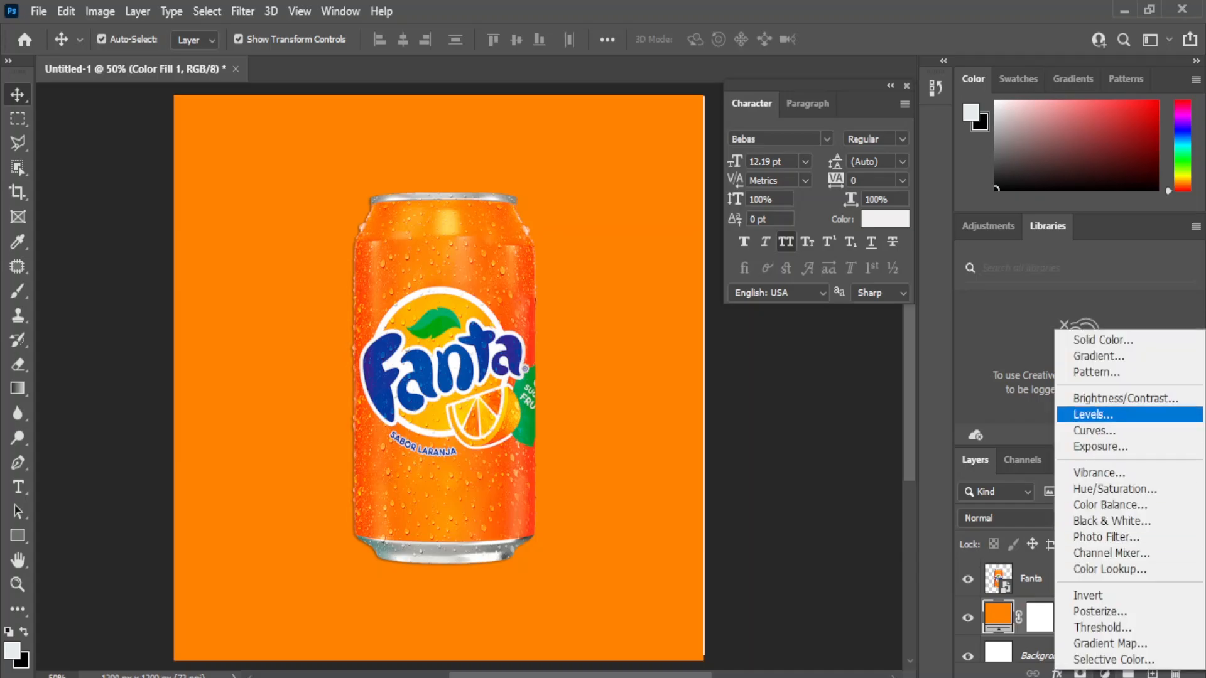
click(1080, 356)
click(731, 450)
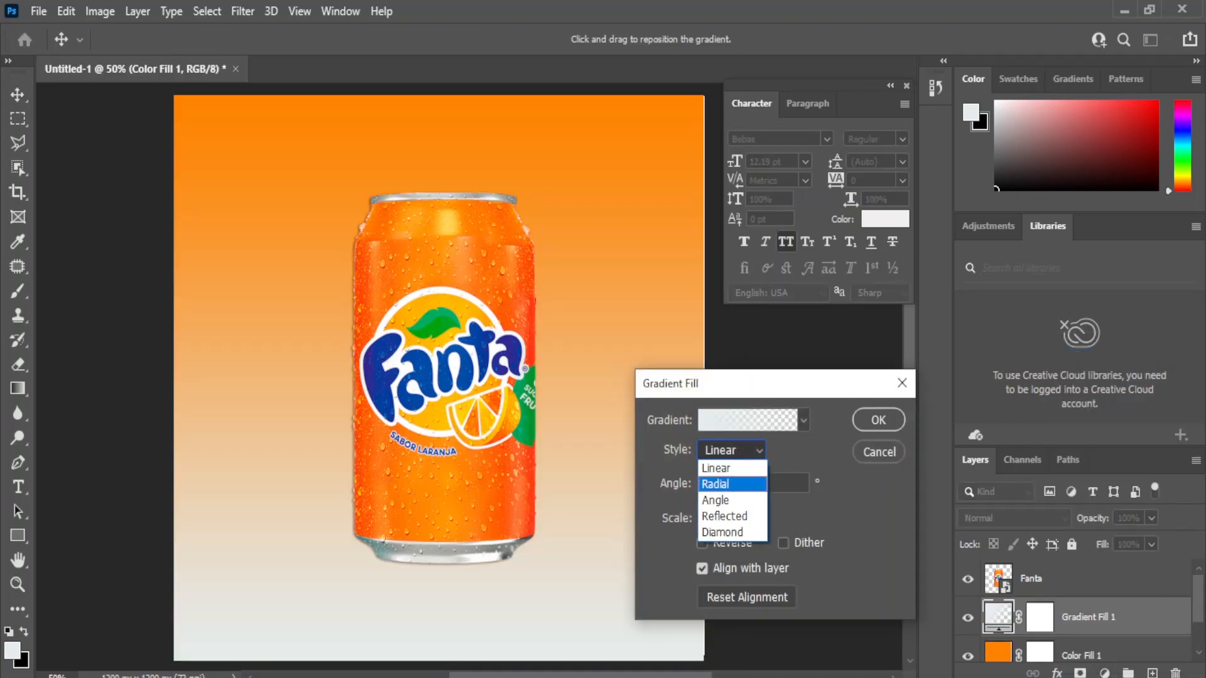
click(721, 487)
click(747, 419)
scroll(948, 314, down, 1)
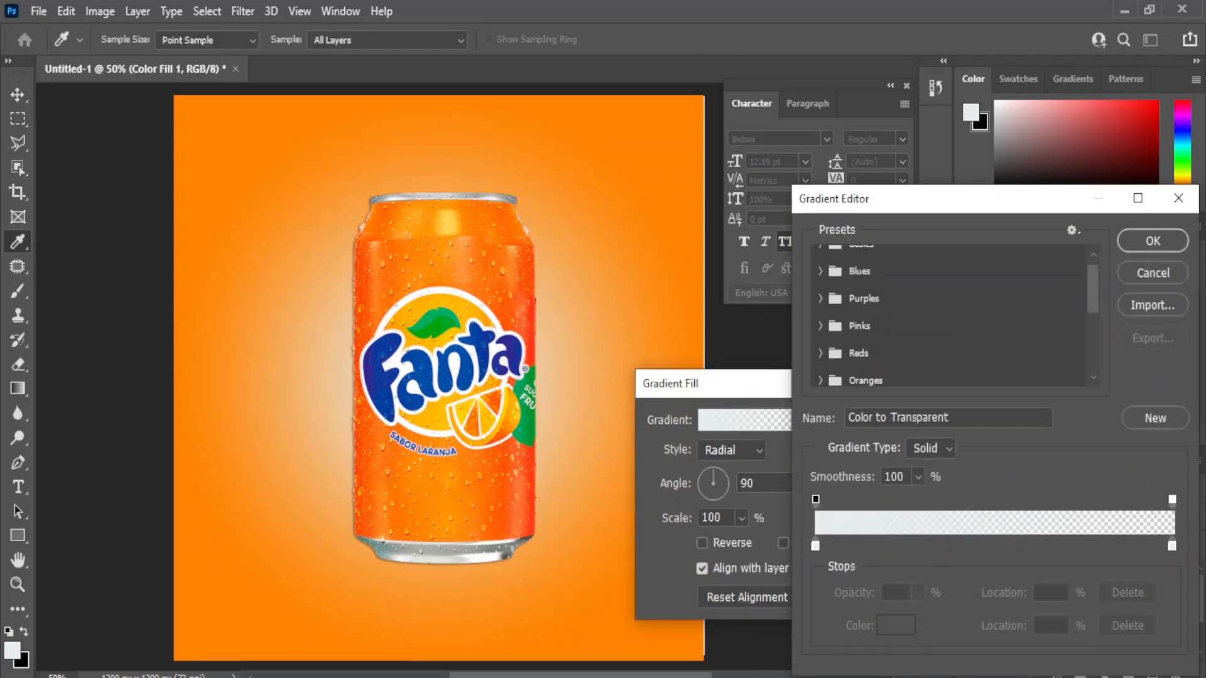
click(820, 366)
scroll(879, 366, down, 1)
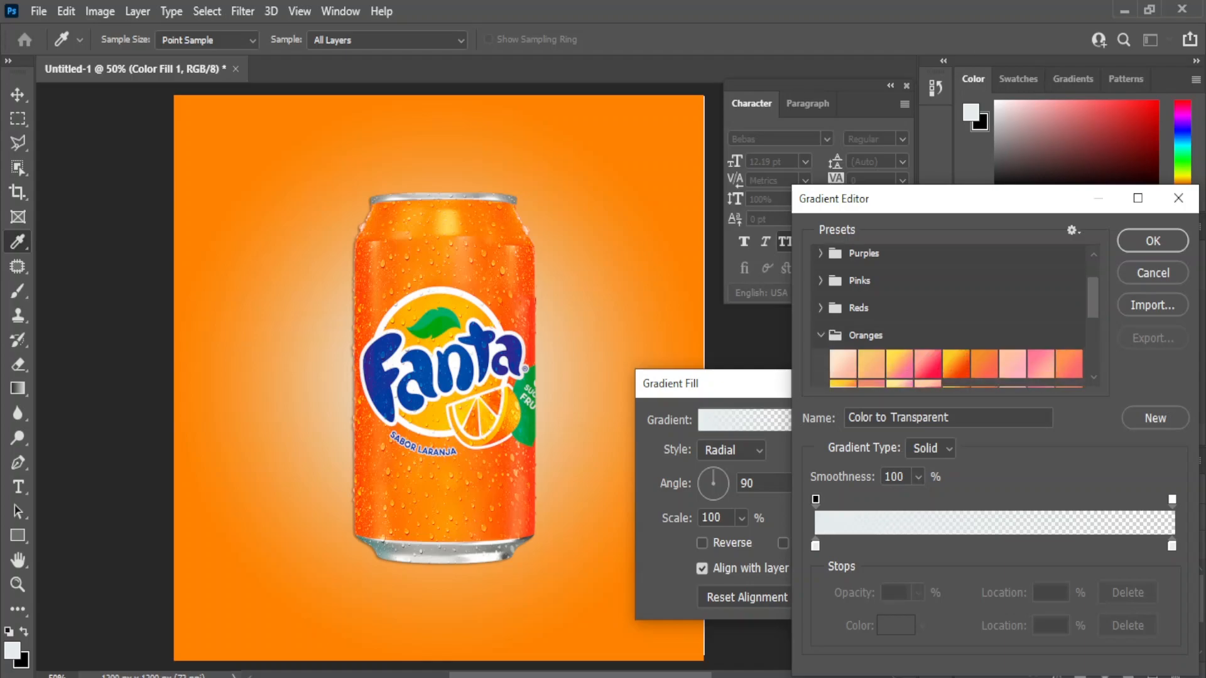
click(955, 364)
Step: Make the outer gradient stop deep orange and move the yellow stop to 30%
double_click(1171, 547)
click(499, 496)
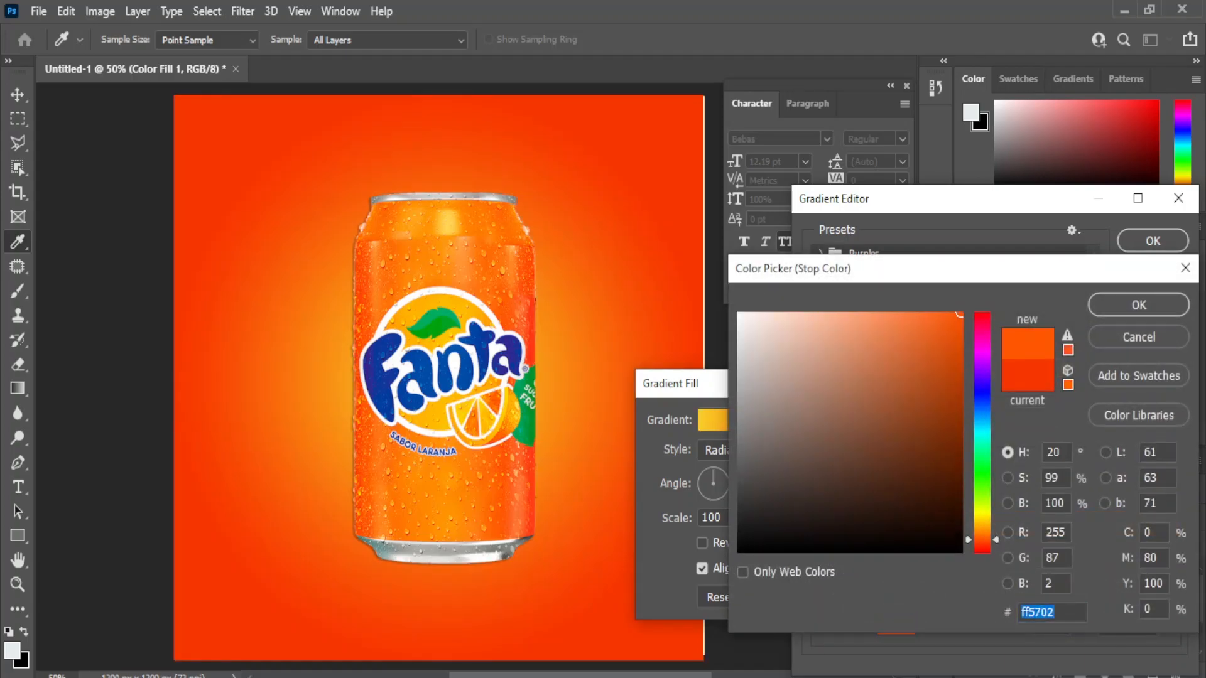
click(448, 222)
click(411, 496)
click(503, 490)
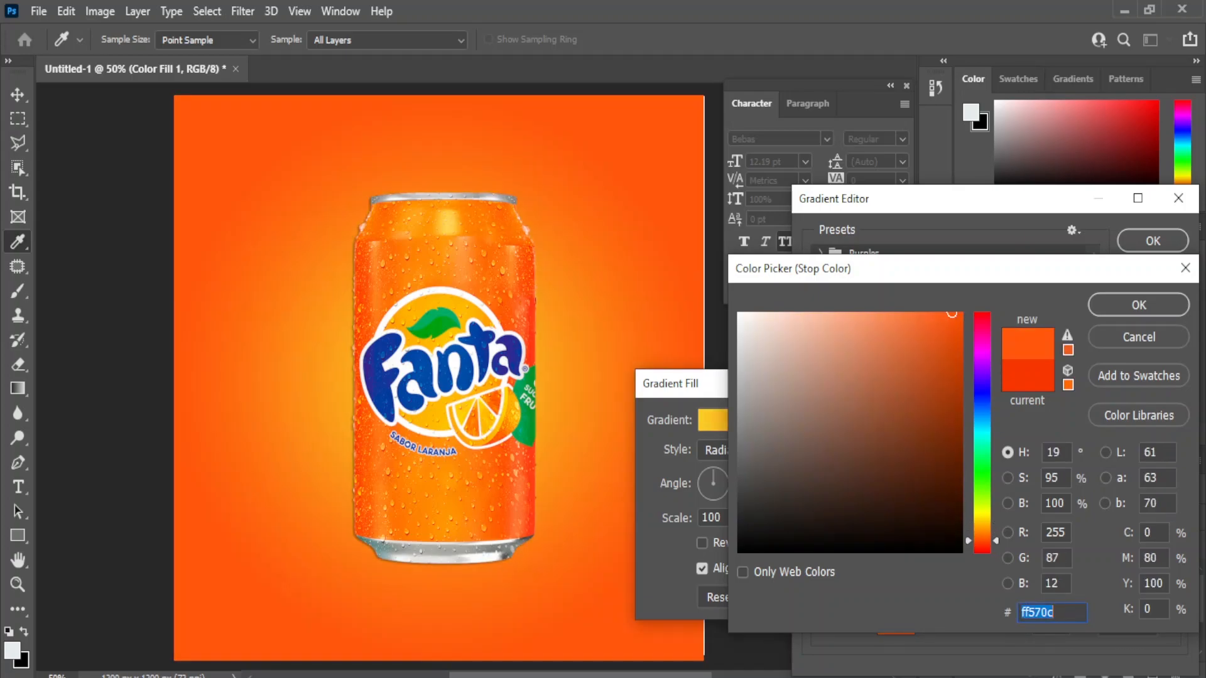
click(440, 499)
click(496, 496)
click(480, 497)
key(Return)
drag(815, 545, 920, 545)
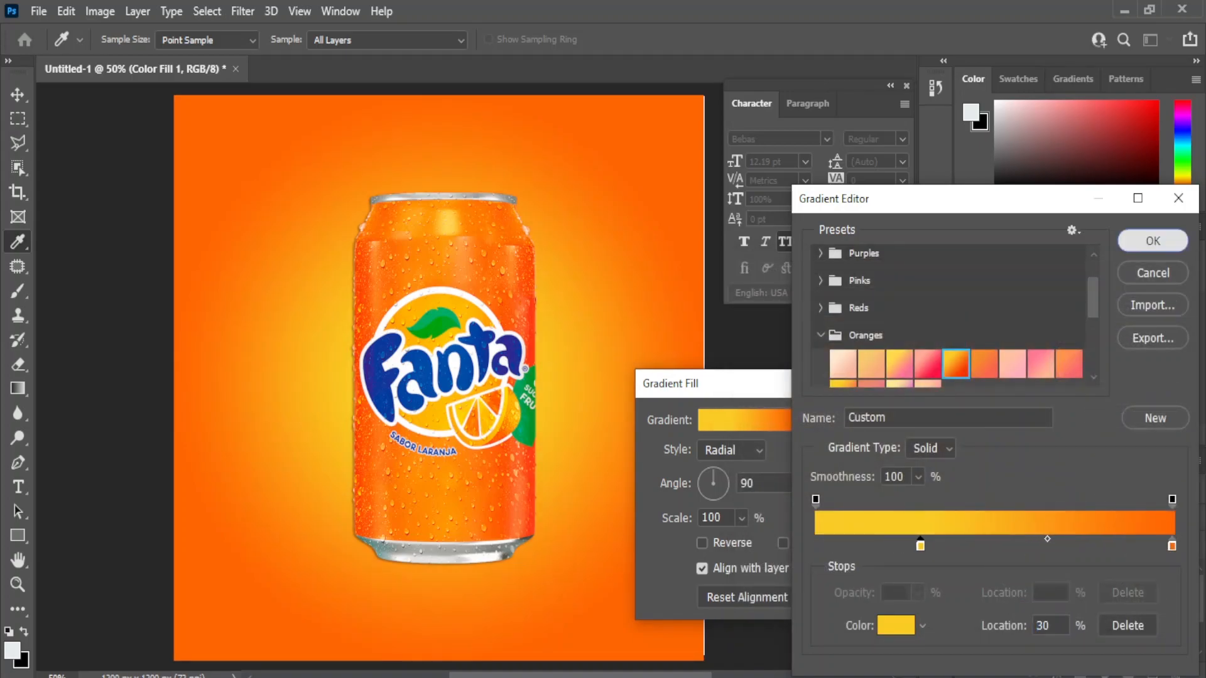
key(Return)
key(Return)
Step: Scale the Fanta can down slightly, tilt it about -25° and centre it on the glow
key(ctrl+t)
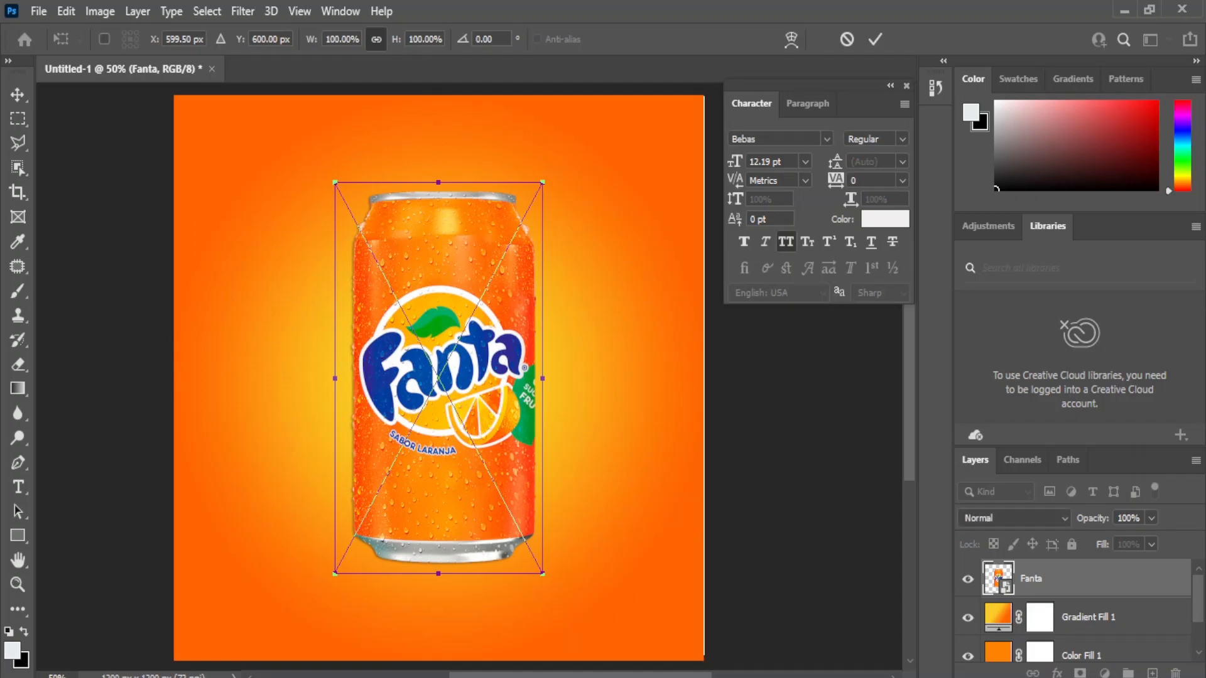
drag(335, 573, 360, 525)
drag(433, 402, 400, 440)
drag(534, 587, 592, 510)
drag(443, 434, 464, 439)
key(Return)
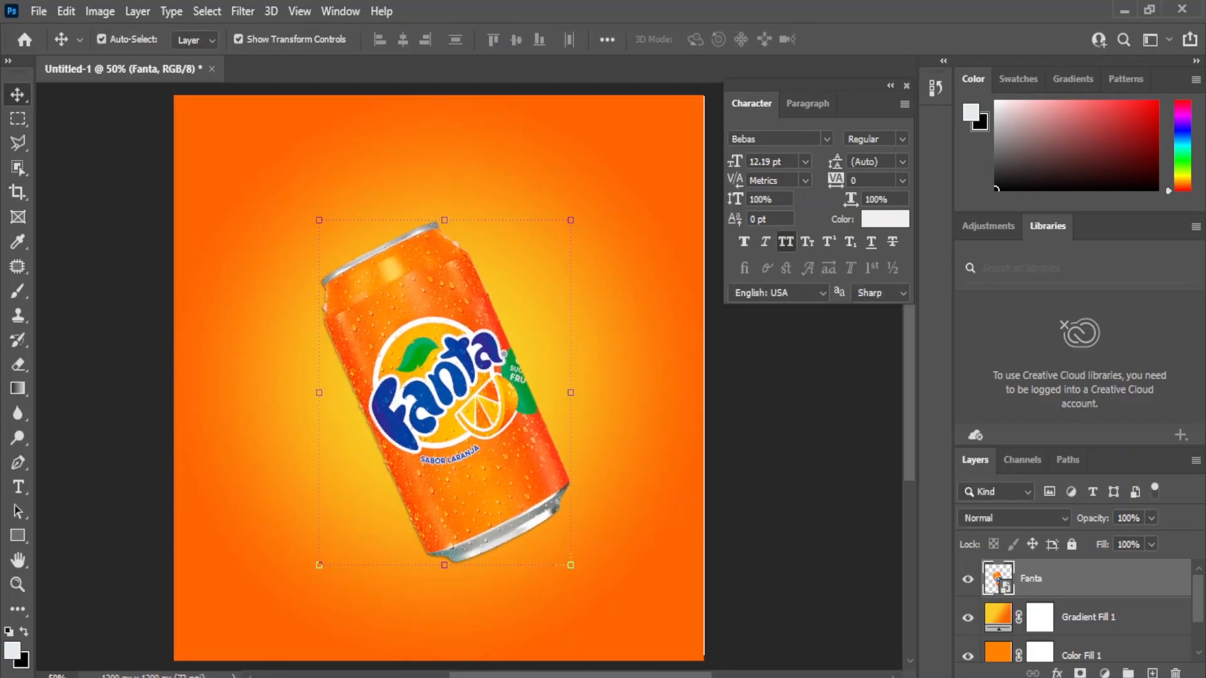
click(785, 452)
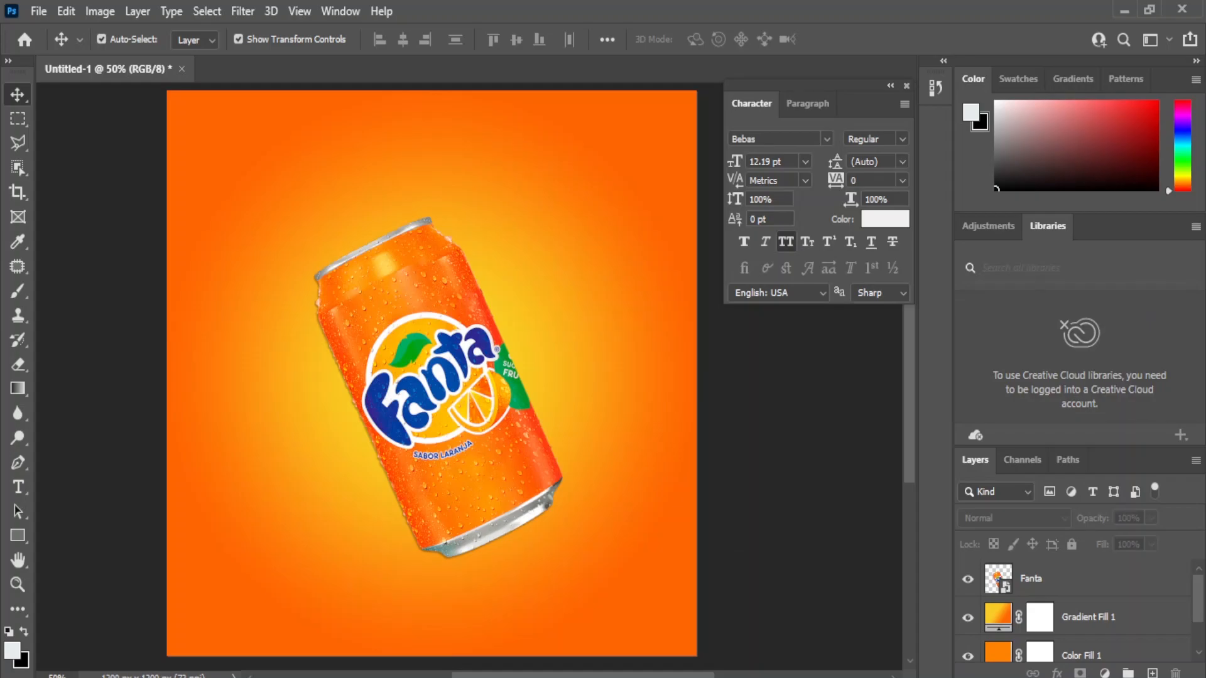
Step: Add a new layer above the can and set up a soft brush in near-black 242323
click(1067, 579)
click(1152, 672)
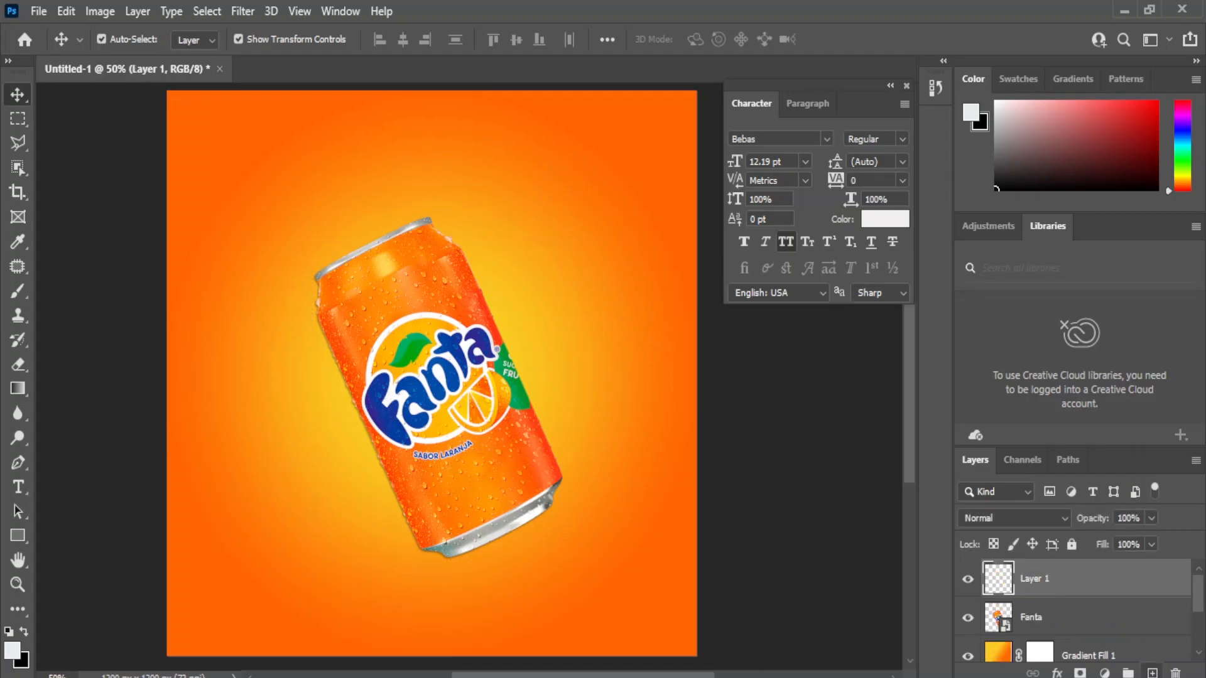
key(x)
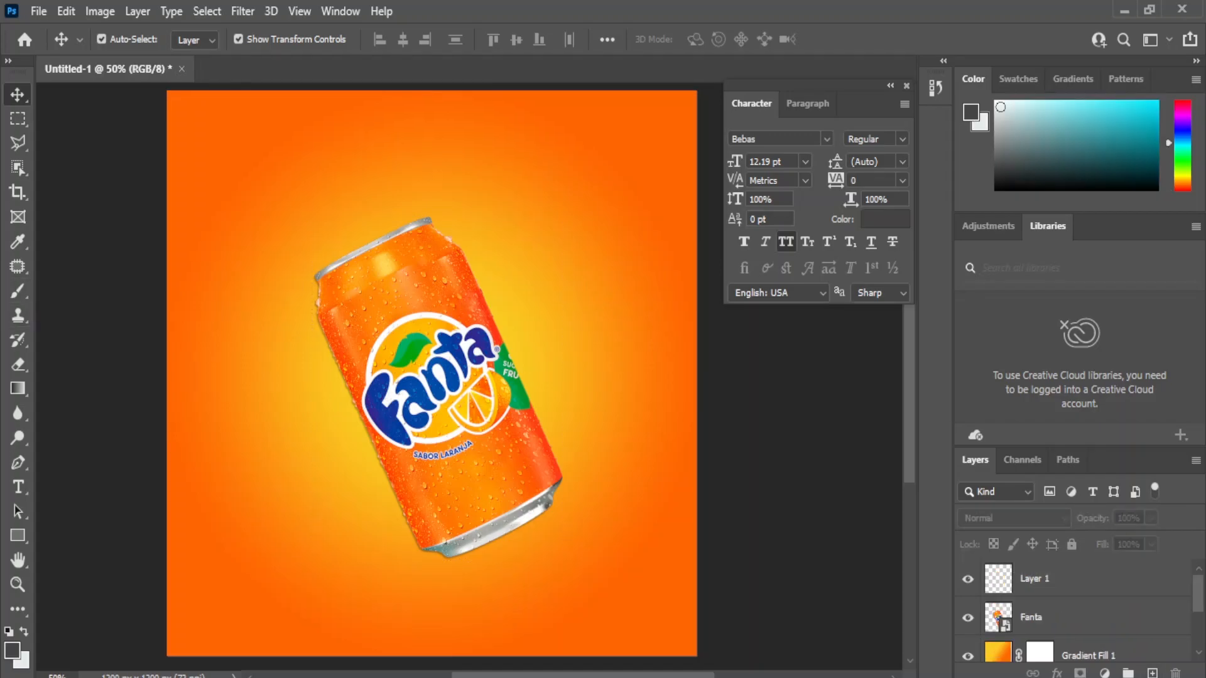
key(t)
right_click(18, 291)
click(92, 290)
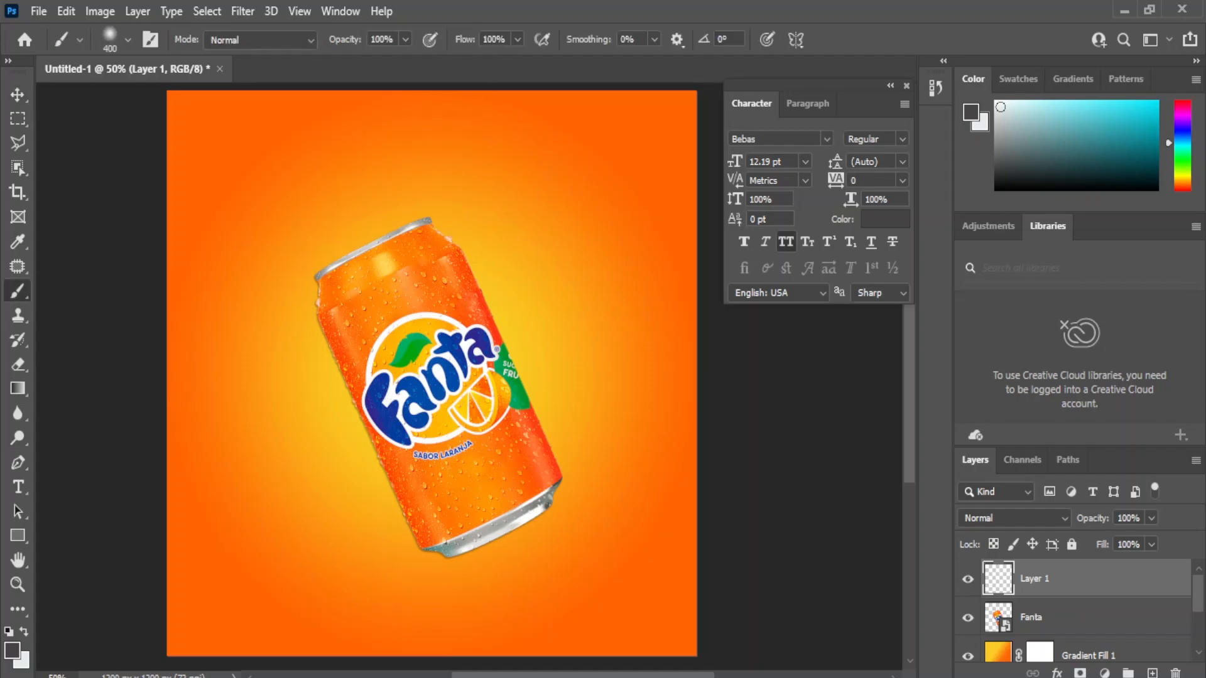
click(13, 651)
click(744, 518)
key(Return)
Step: Paint a dark blob below the can and squash it into a narrow flat ellipse
click(500, 559)
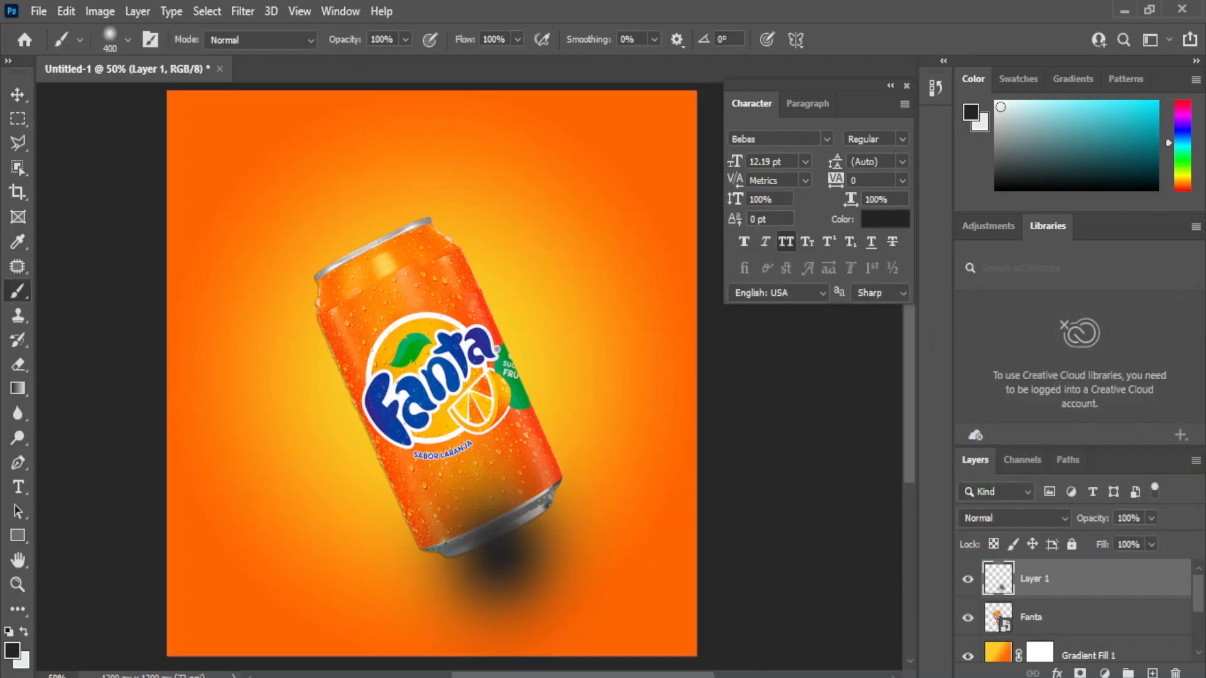
key(ctrl+t)
key(Escape)
key(ctrl+t)
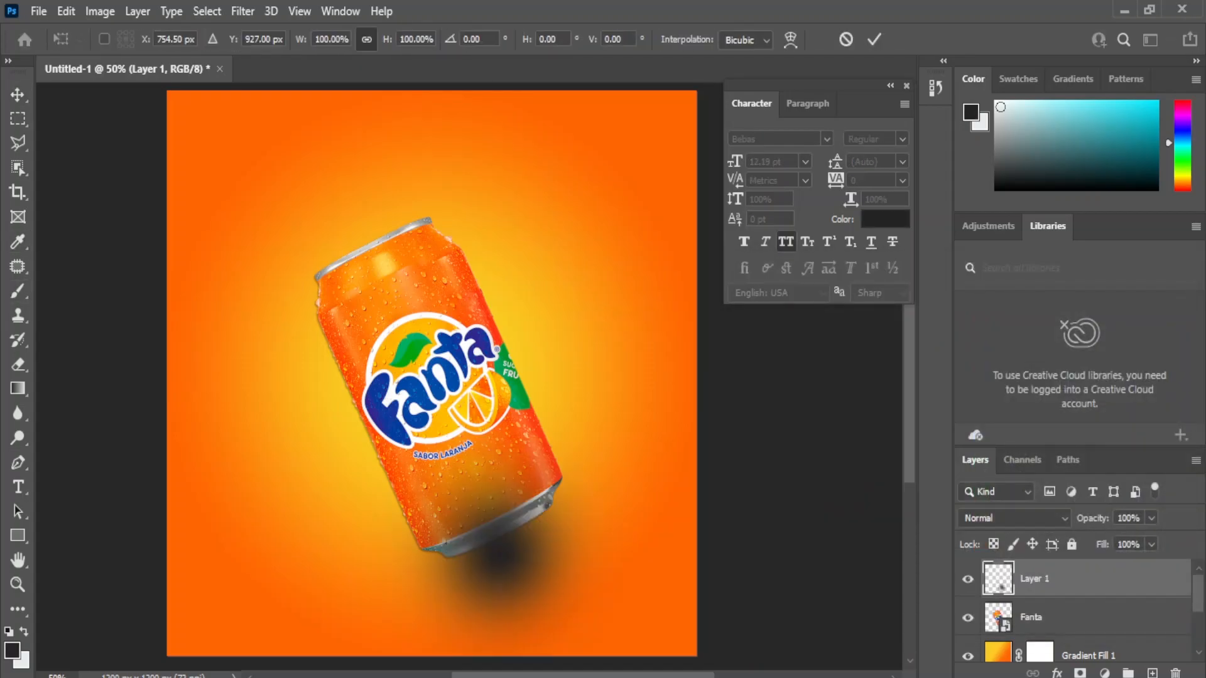
key(v)
drag(500, 400, 501, 633)
drag(357, 657, 434, 651)
key(Return)
Step: Move the shadow up beneath the can, shrink it slightly and nudge it left
click(565, 647)
drag(565, 643, 548, 584)
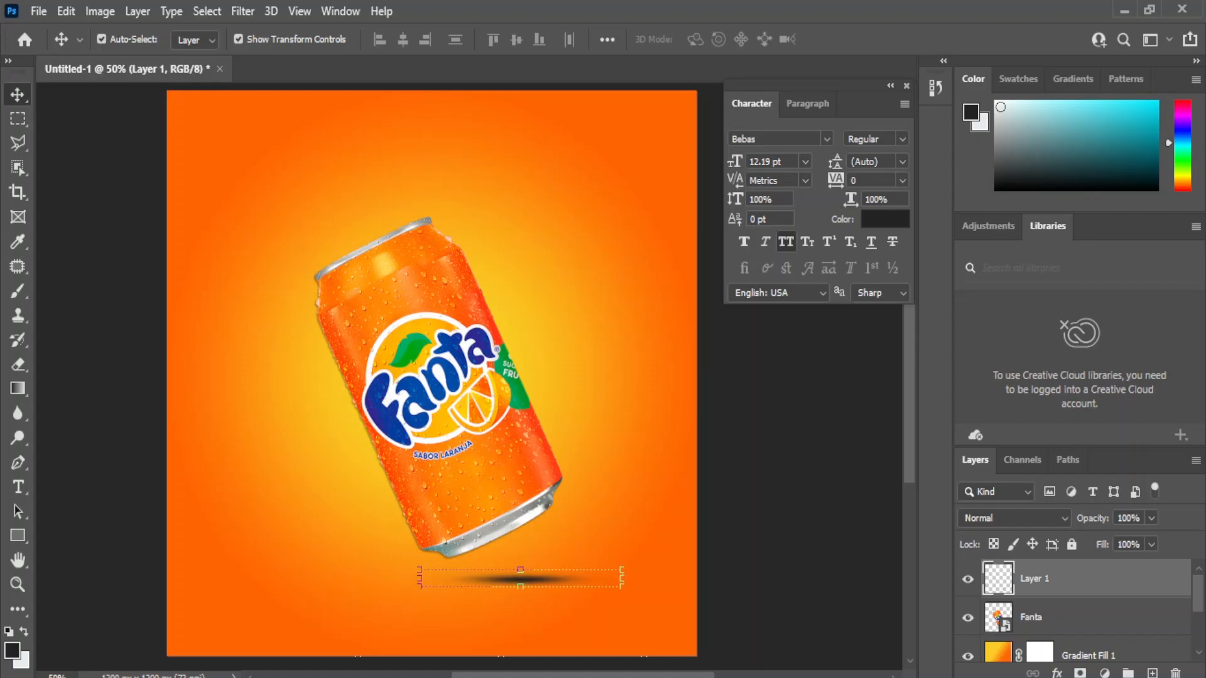
key(ctrl+t)
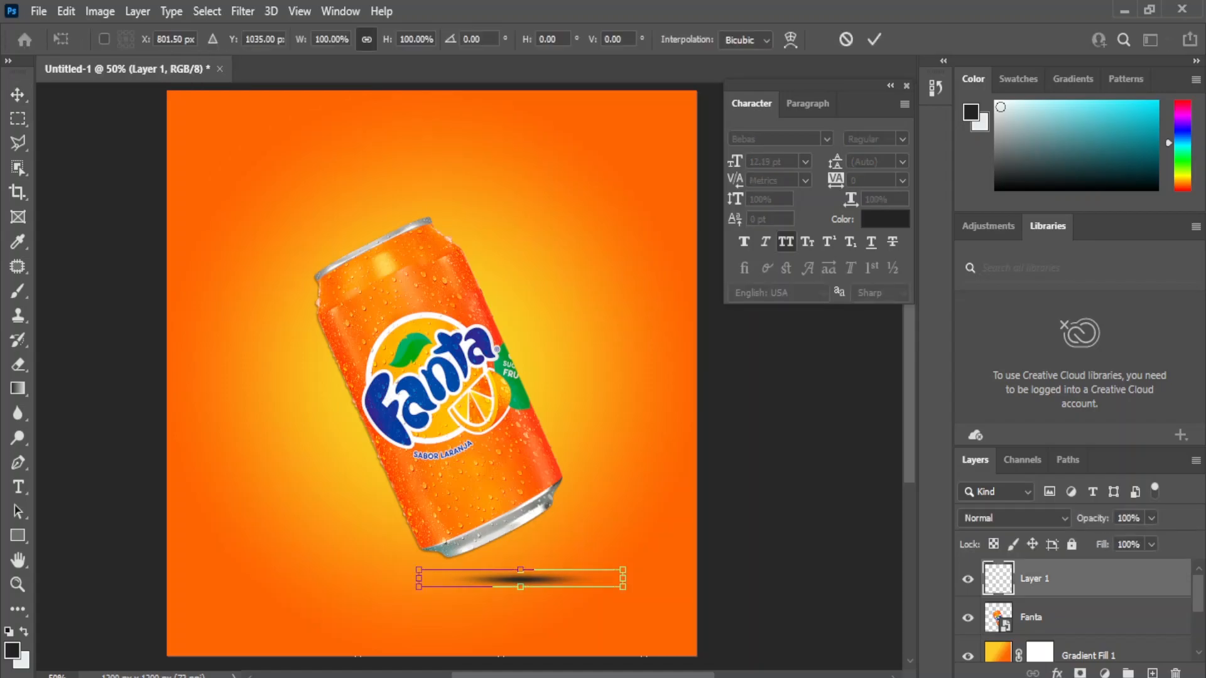
drag(419, 587, 441, 585)
key(shift+Left)
key(shift+Left)
key(Return)
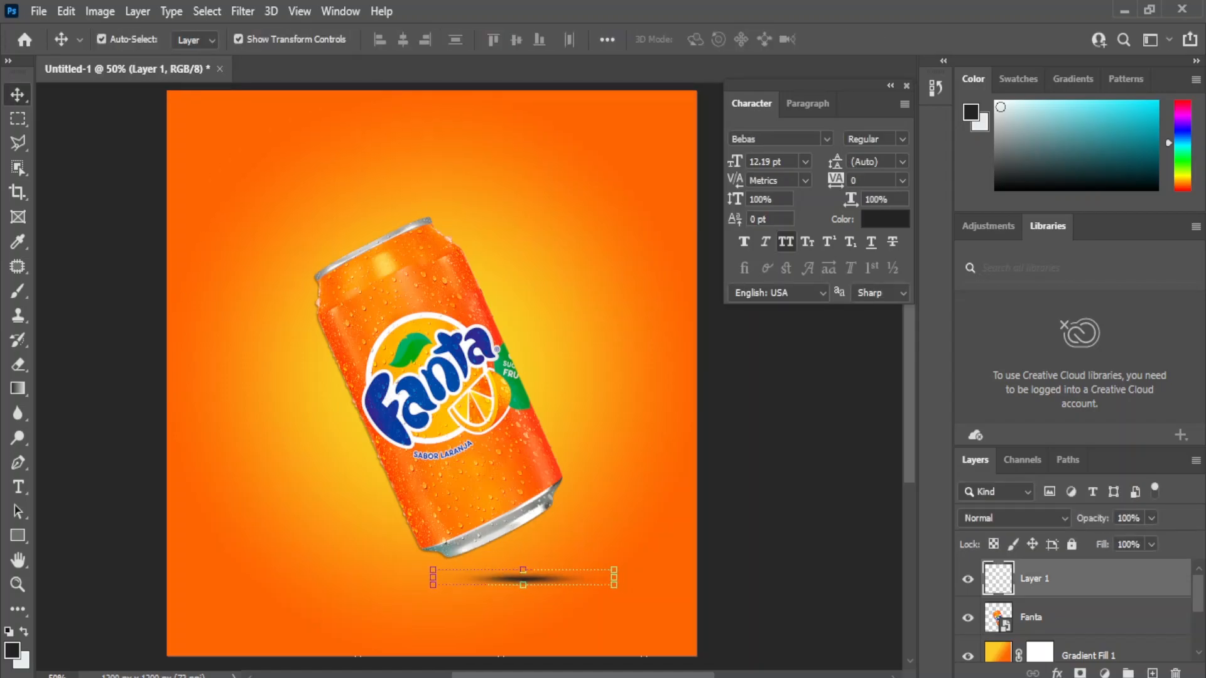
click(1061, 579)
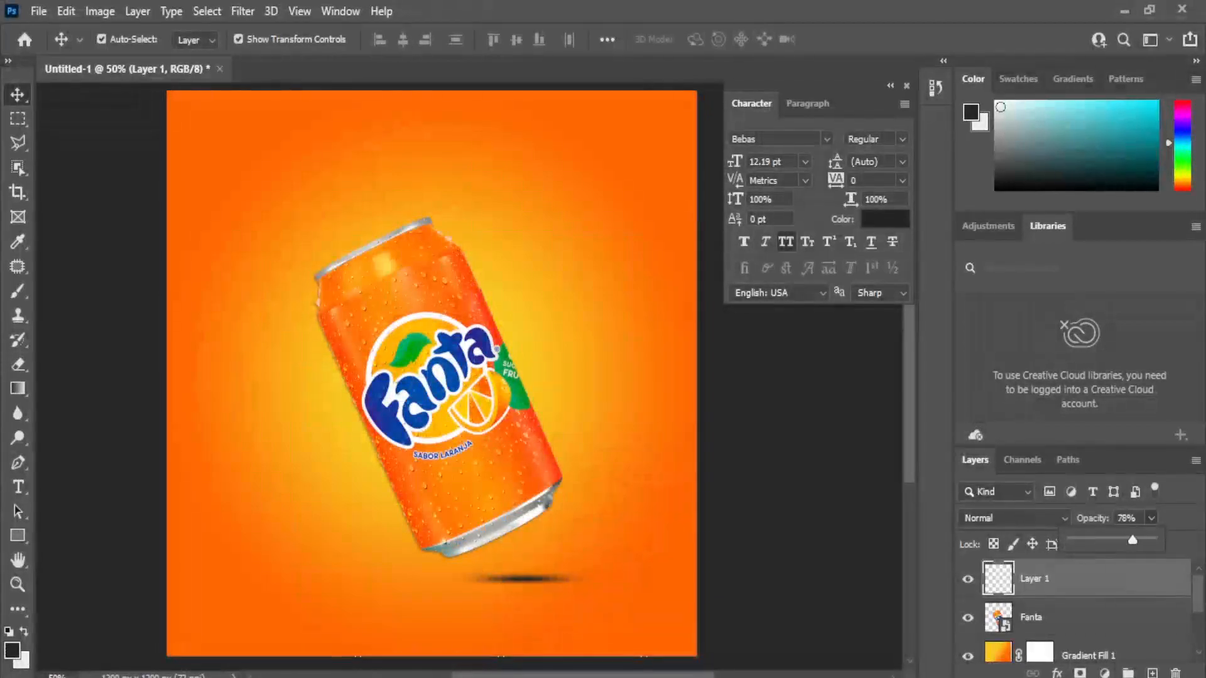
Step: Place the orange slices image, shrunk and positioned at the can's lower right base
key(alt+Tab)
drag(603, 229, 537, 515)
drag(478, 408, 581, 486)
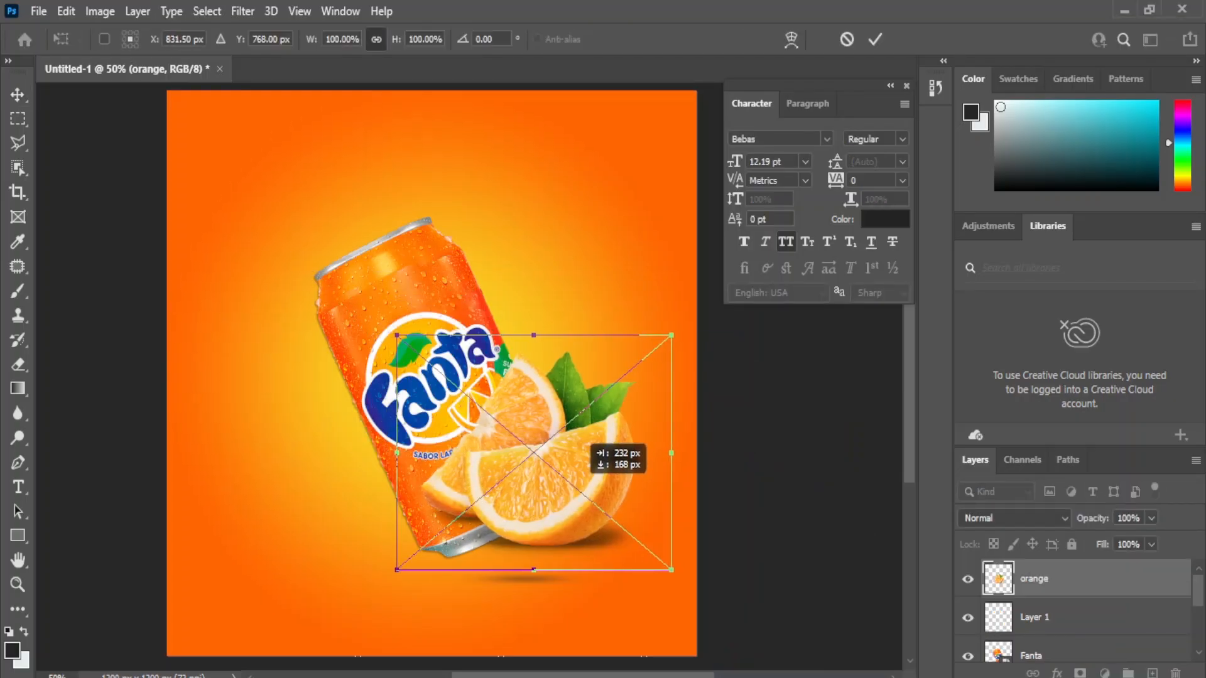
drag(397, 570, 459, 518)
drag(555, 454, 566, 494)
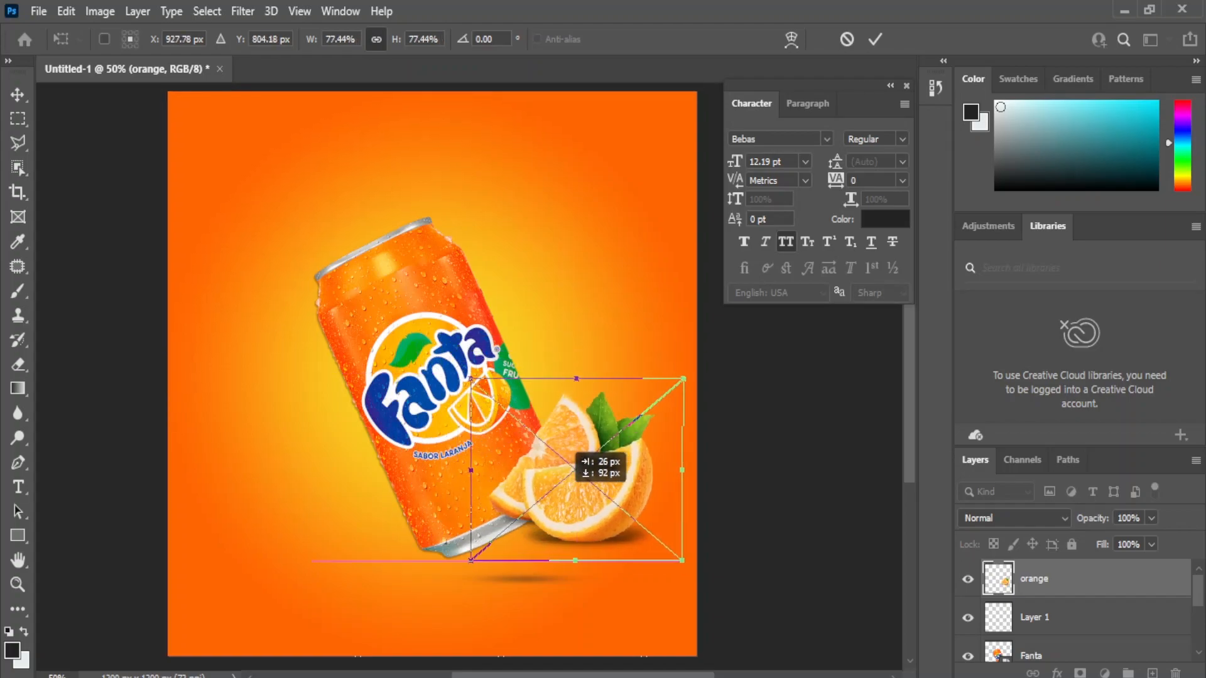
key(Return)
Step: Place the Water splash image and enlarge it, moving it up and left
mouse_move(619, 677)
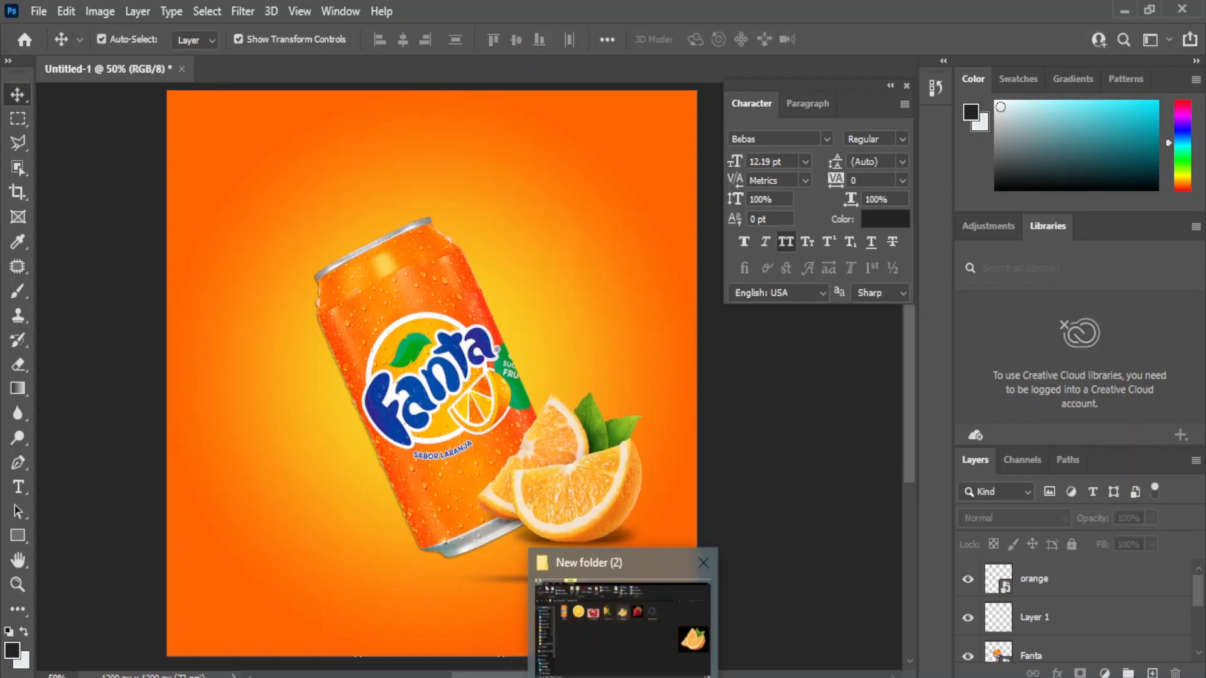
click(619, 628)
drag(804, 228, 386, 477)
key(Return)
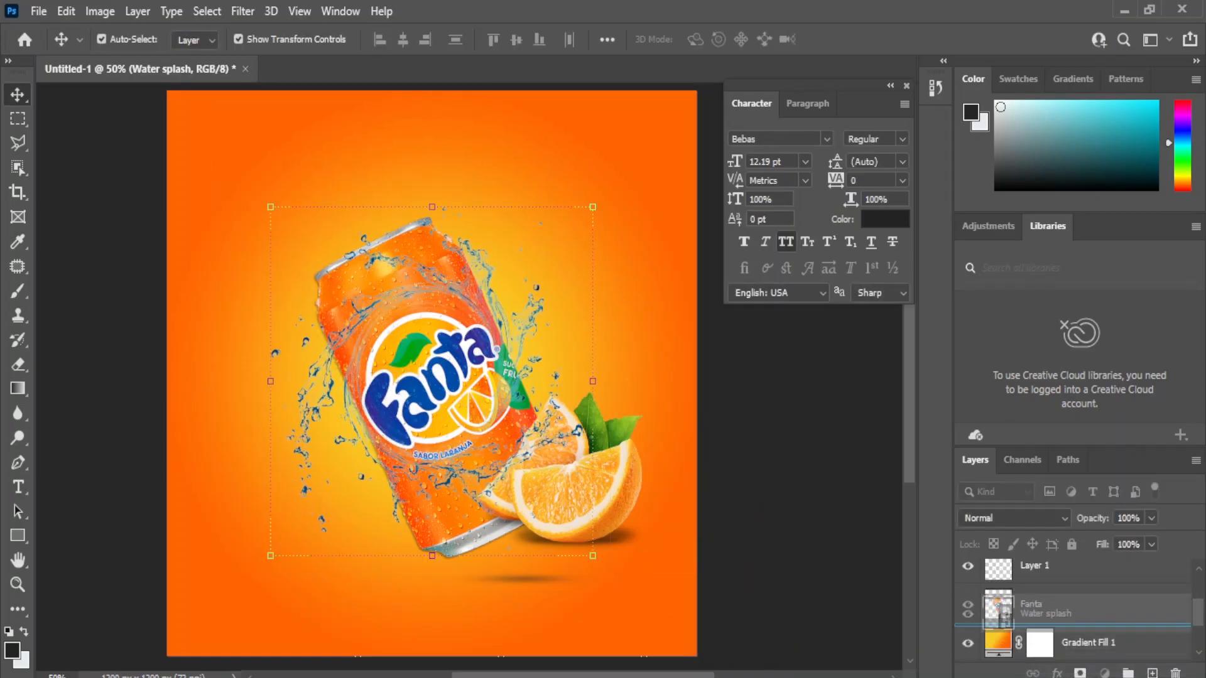
key(ctrl+t)
drag(617, 170, 639, 145)
drag(534, 288, 490, 257)
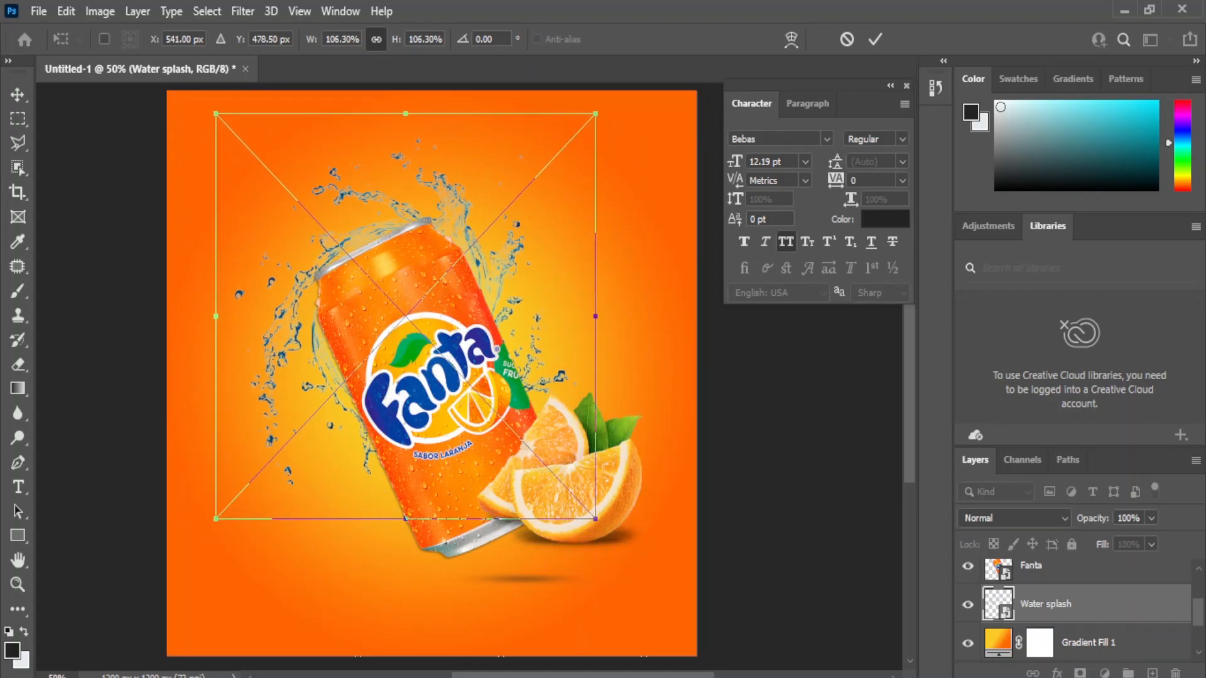
key(Return)
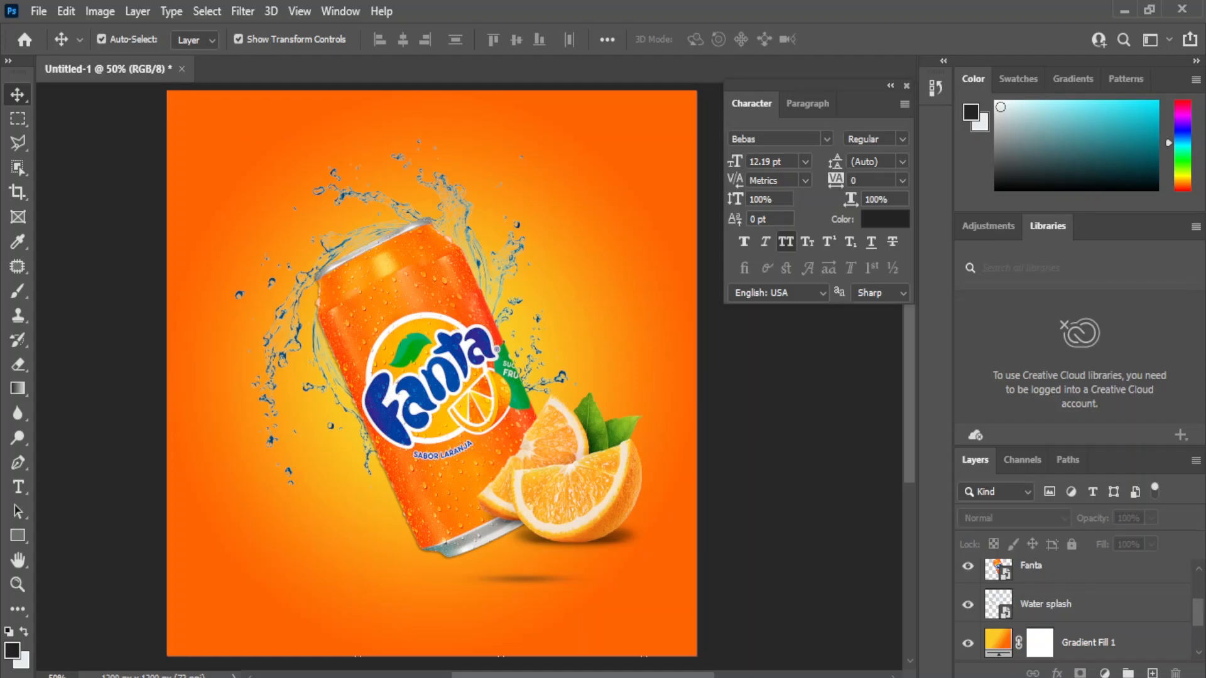
Step: Enlarge the Water splash further to about 115% and centre it around the can
click(1045, 604)
key(shift+Down)
key(shift+Down)
drag(576, 149, 612, 102)
drag(477, 224, 477, 290)
drag(614, 161, 633, 145)
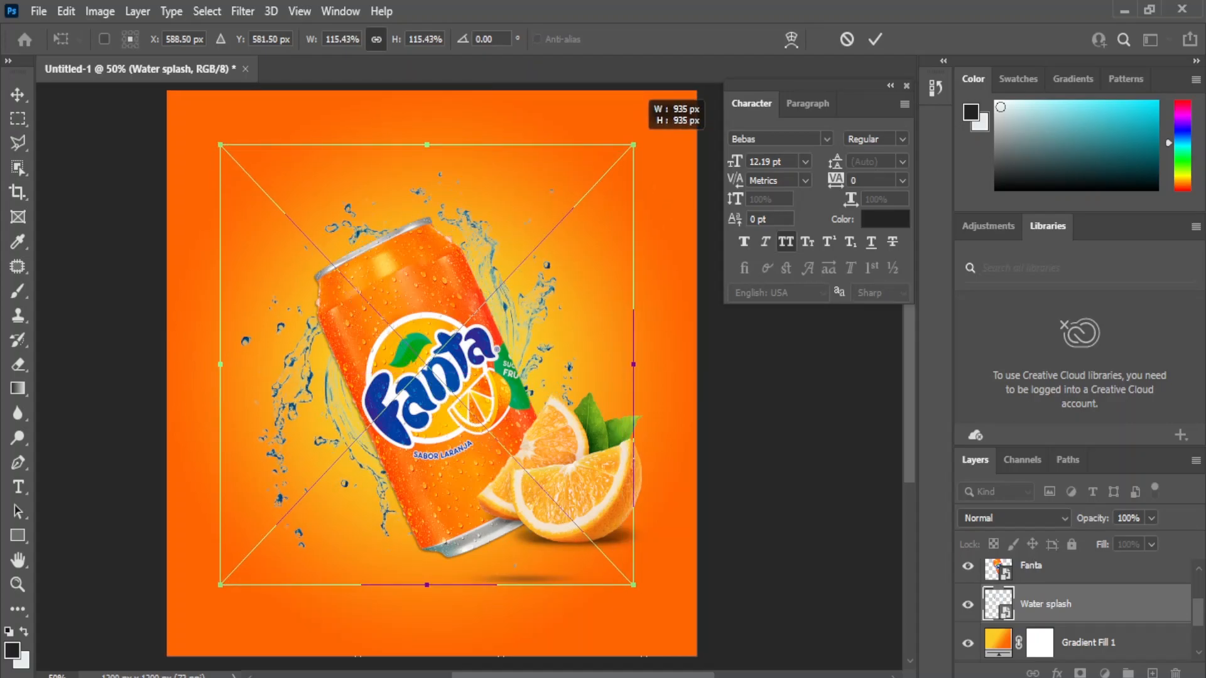
drag(483, 251, 490, 265)
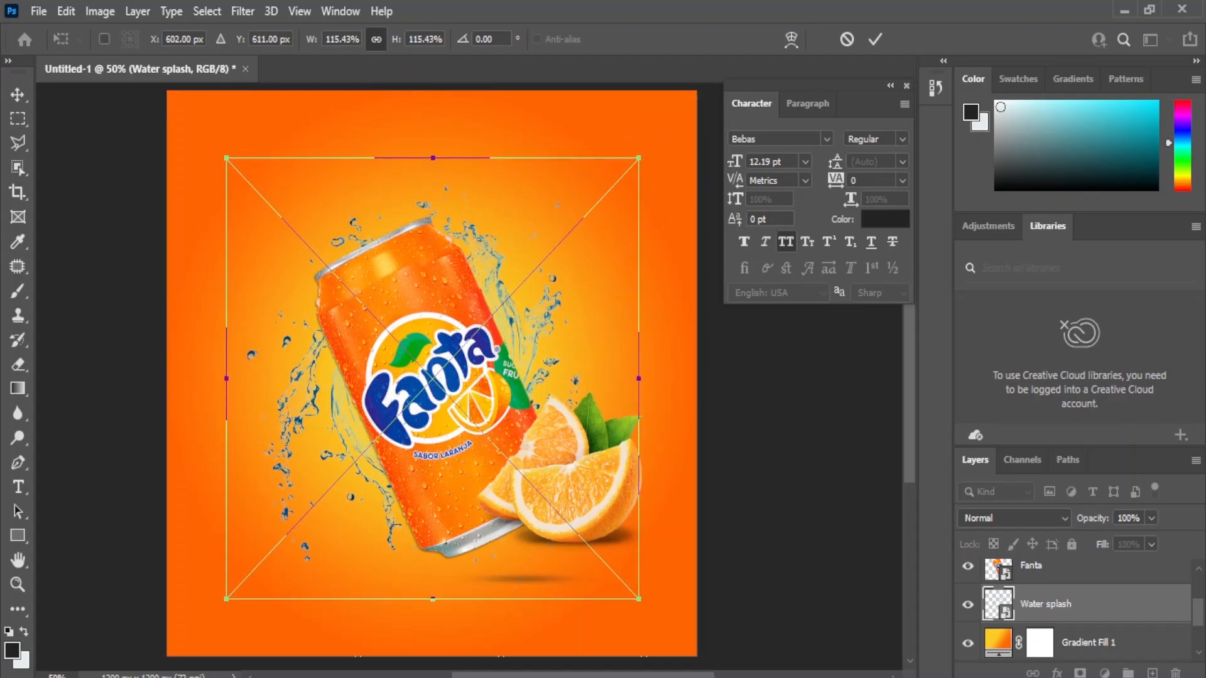
key(Return)
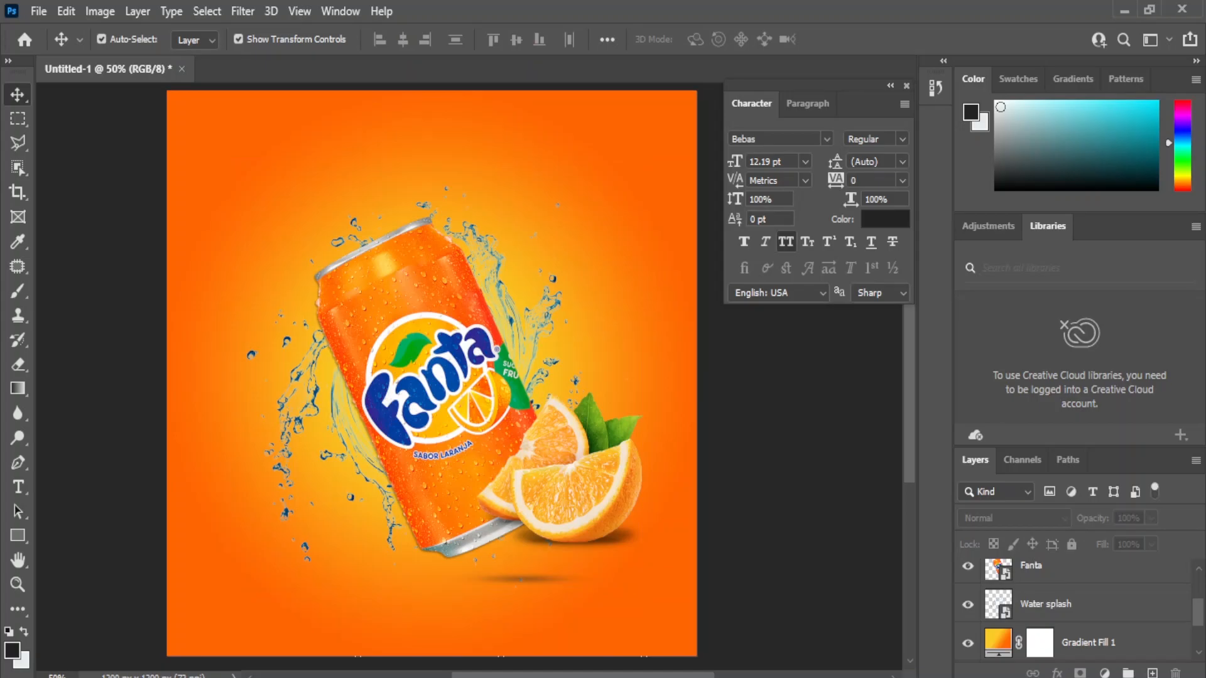
click(1046, 603)
Step: Give the Water splash layer a pale cream Color Overlay of f7f1e3
click(1104, 672)
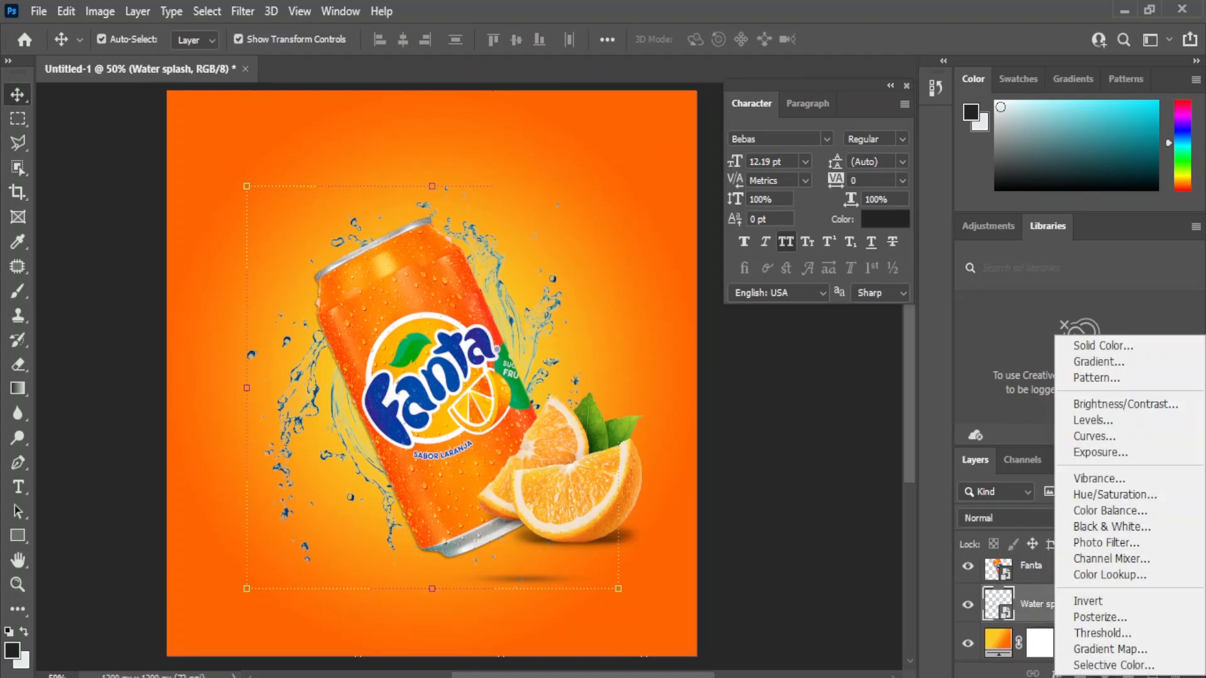
click(1057, 673)
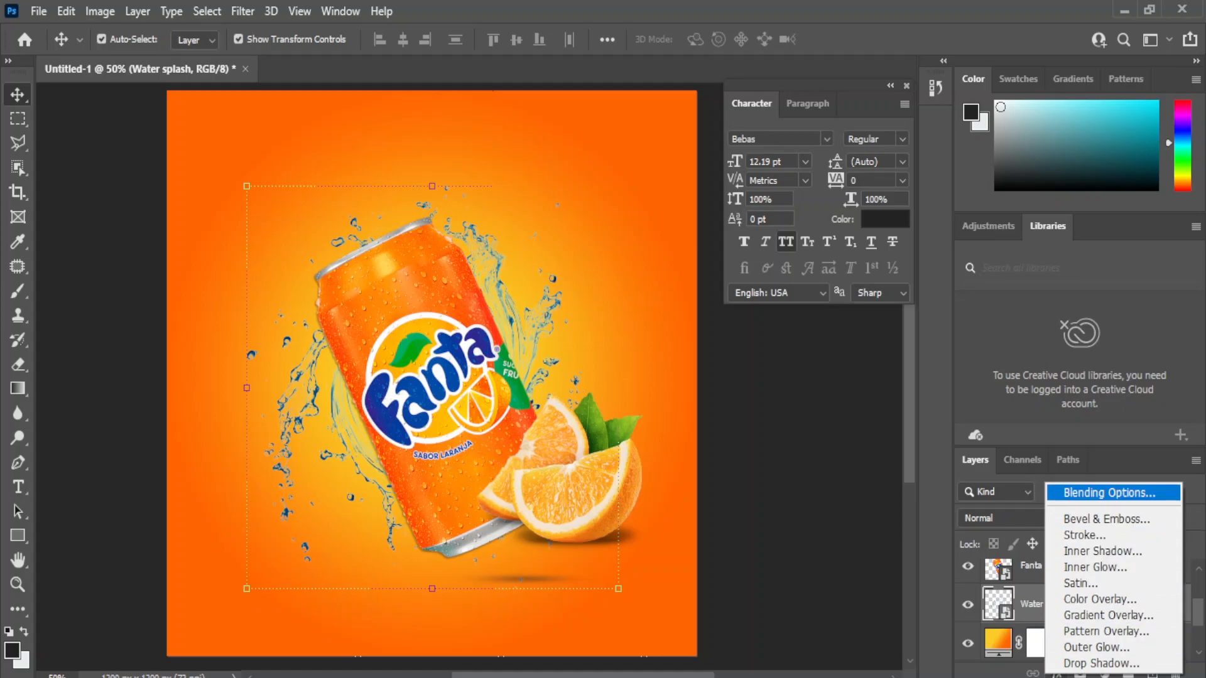
click(1109, 493)
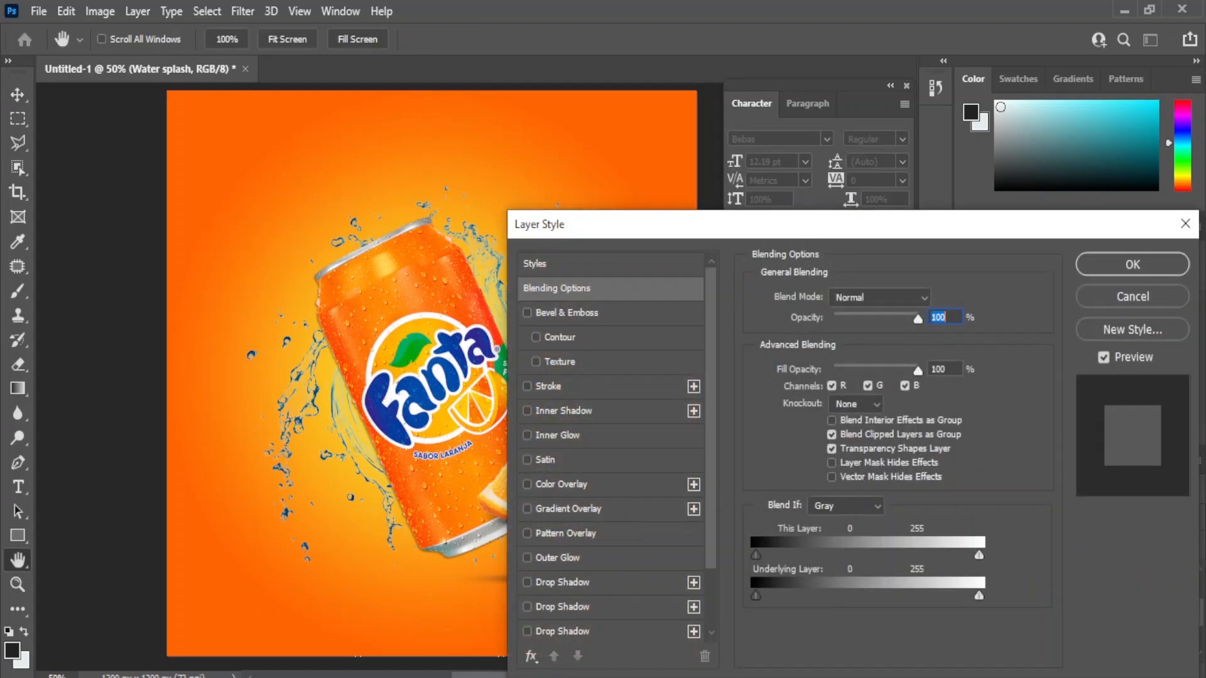
click(555, 484)
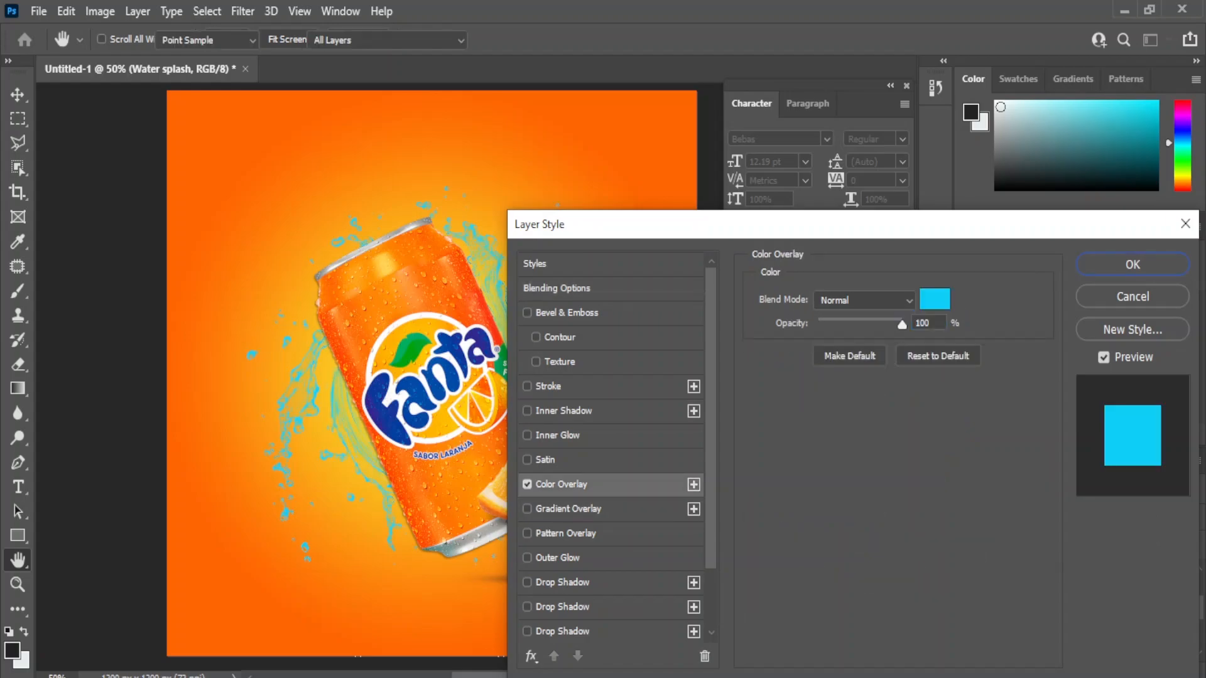
click(934, 299)
click(756, 365)
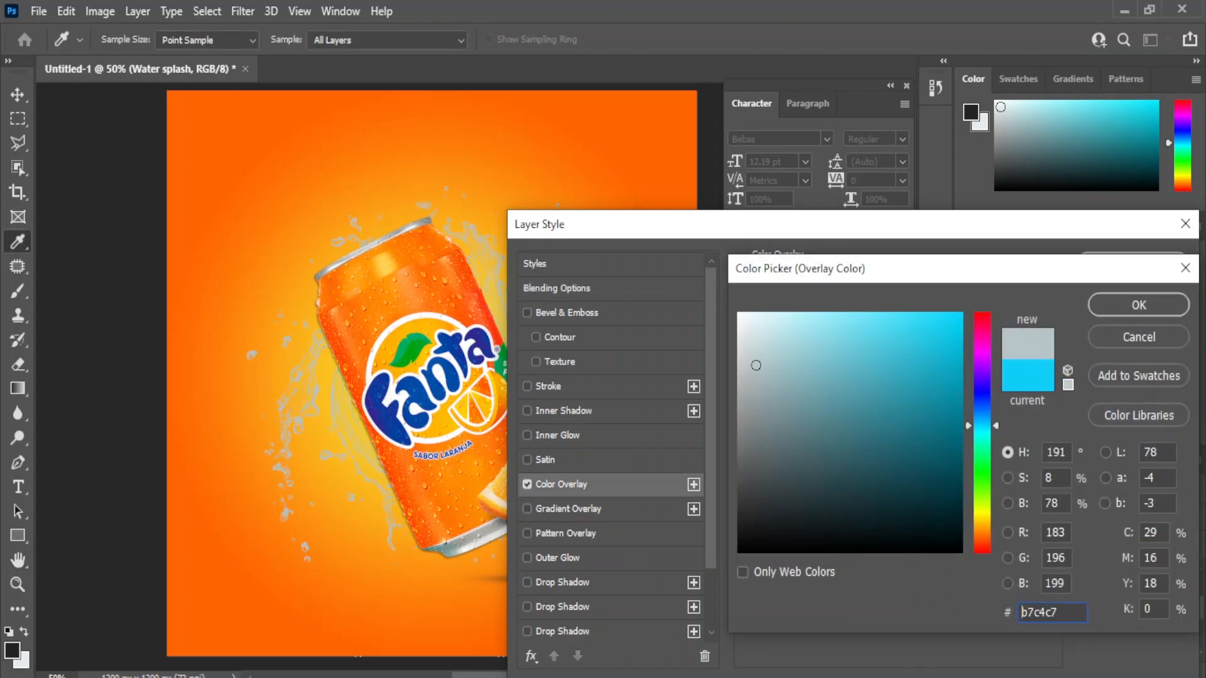
drag(756, 365, 739, 317)
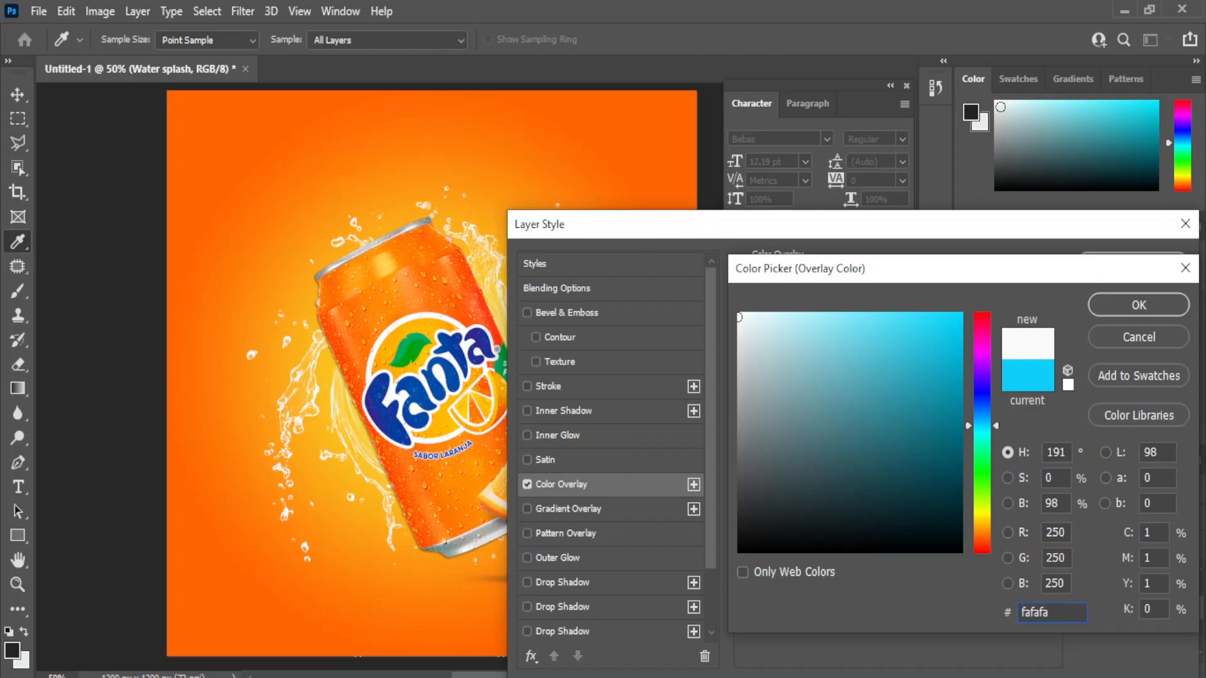
click(332, 427)
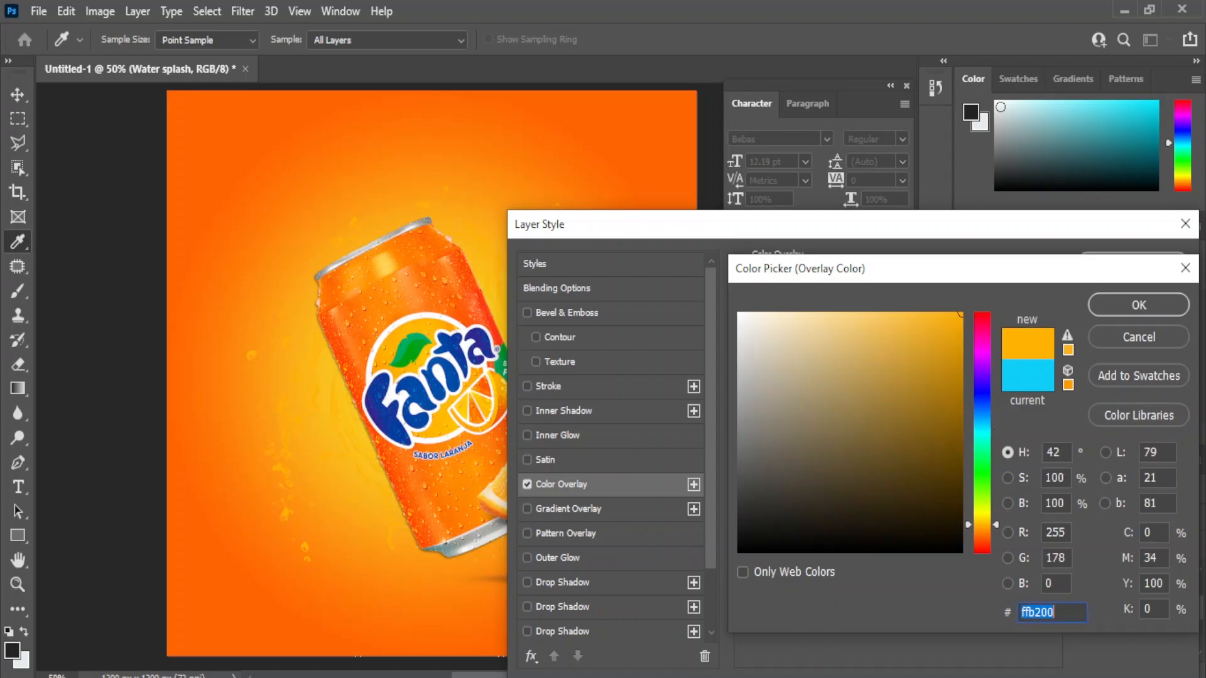
click(883, 318)
drag(883, 318, 755, 320)
double_click(1022, 612)
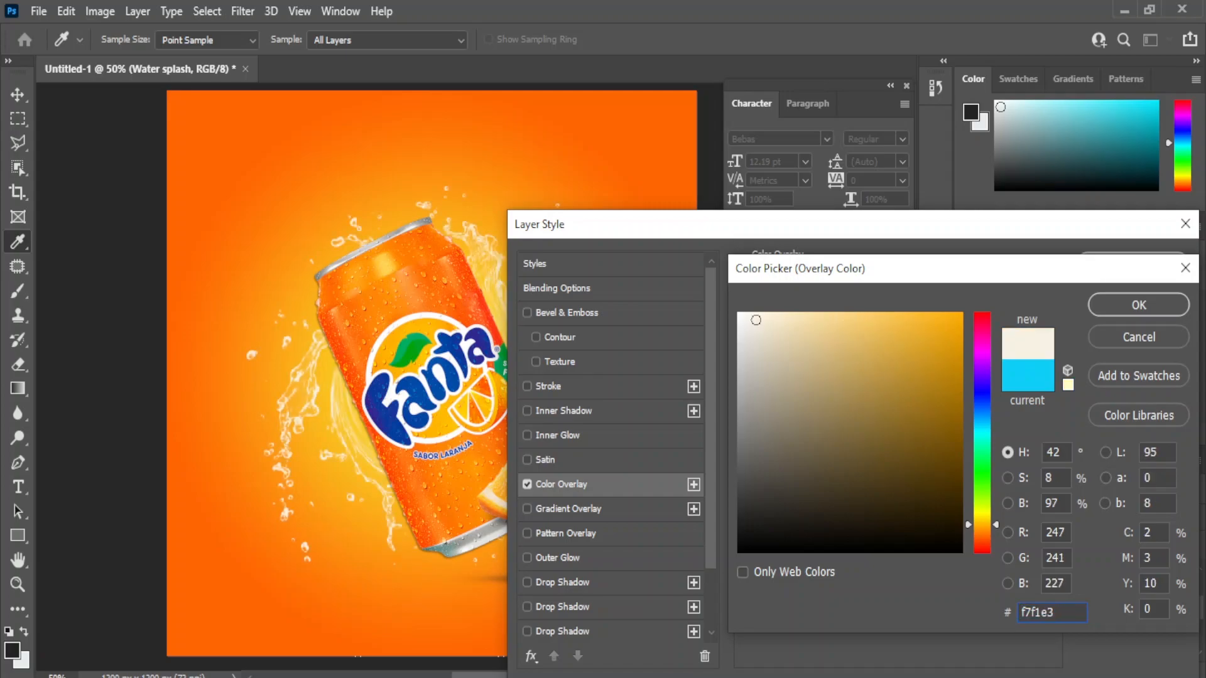
click(1138, 305)
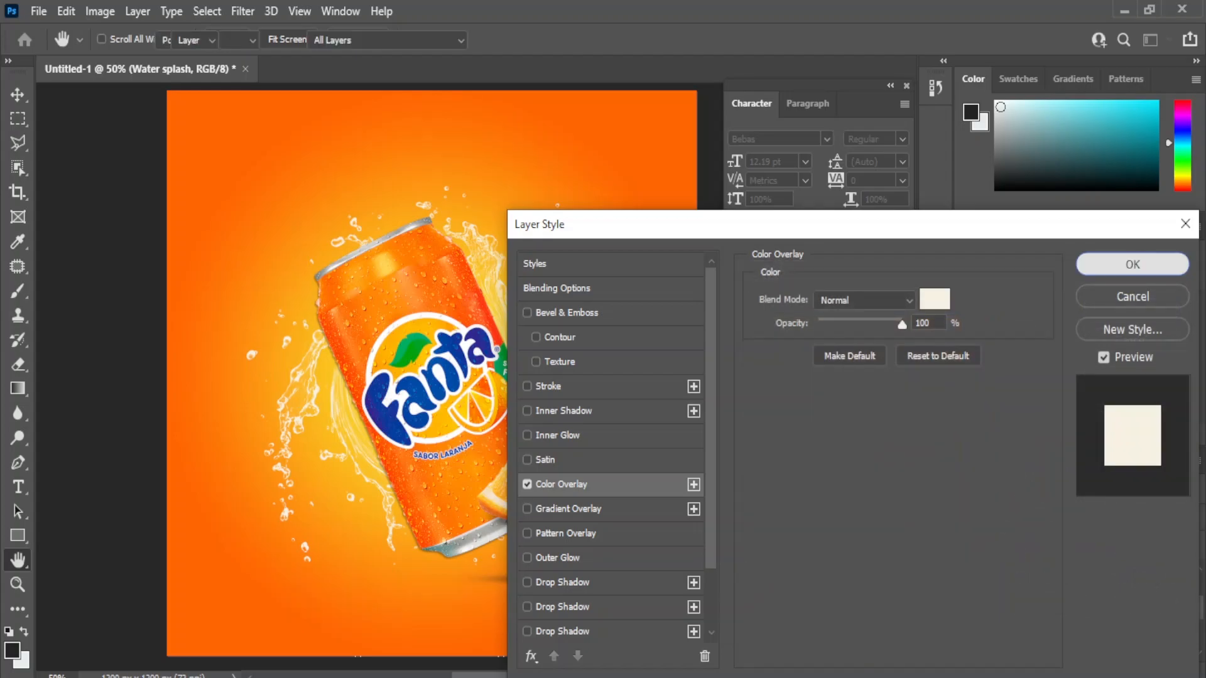
click(1130, 263)
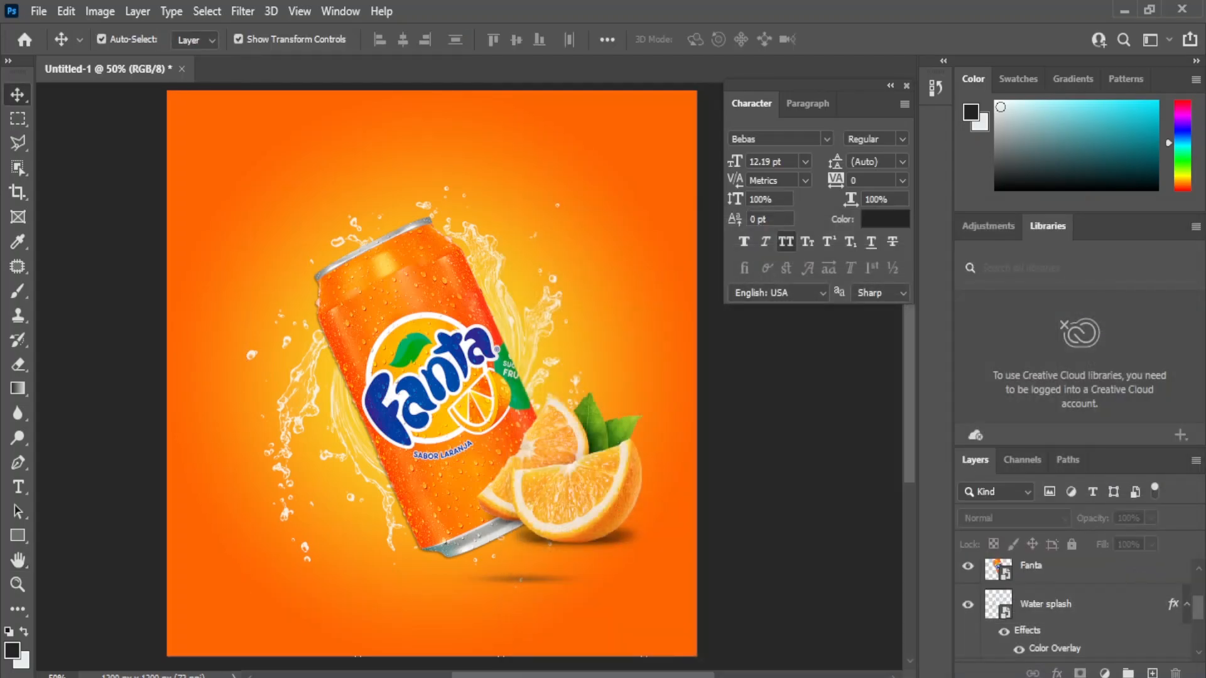
Step: Duplicate the Water splash layer and set the copy's Color Overlay to golden-yellow ffbd00
click(1068, 604)
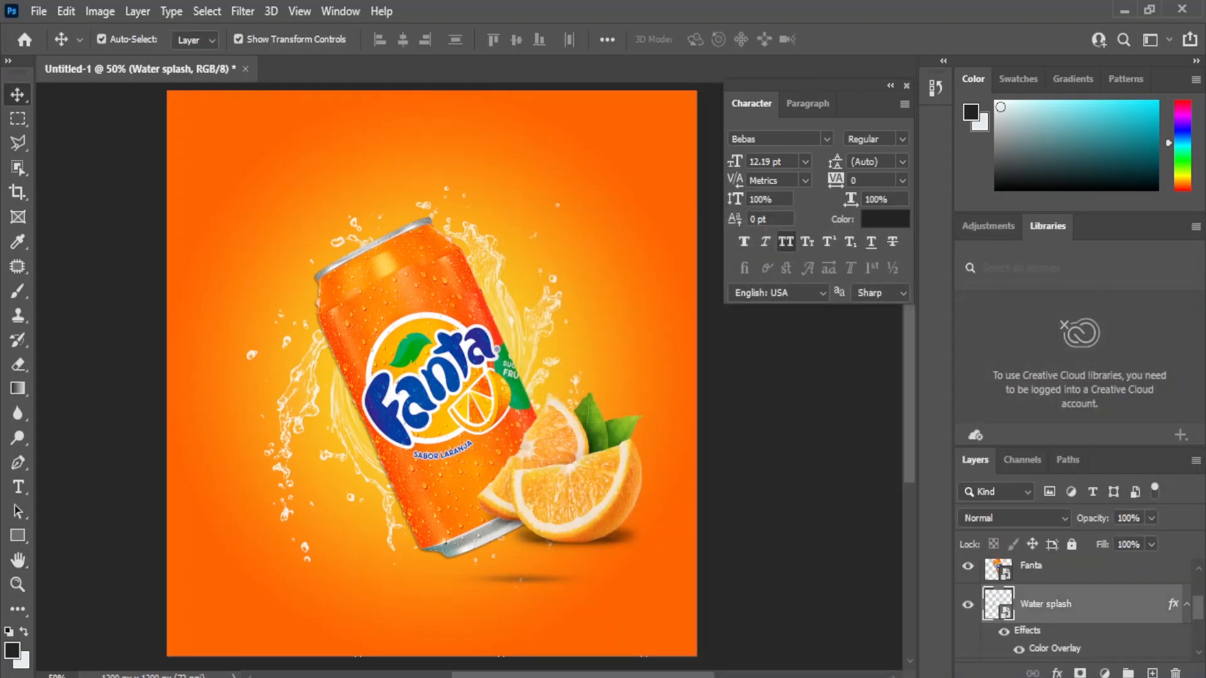
drag(1068, 604, 1152, 672)
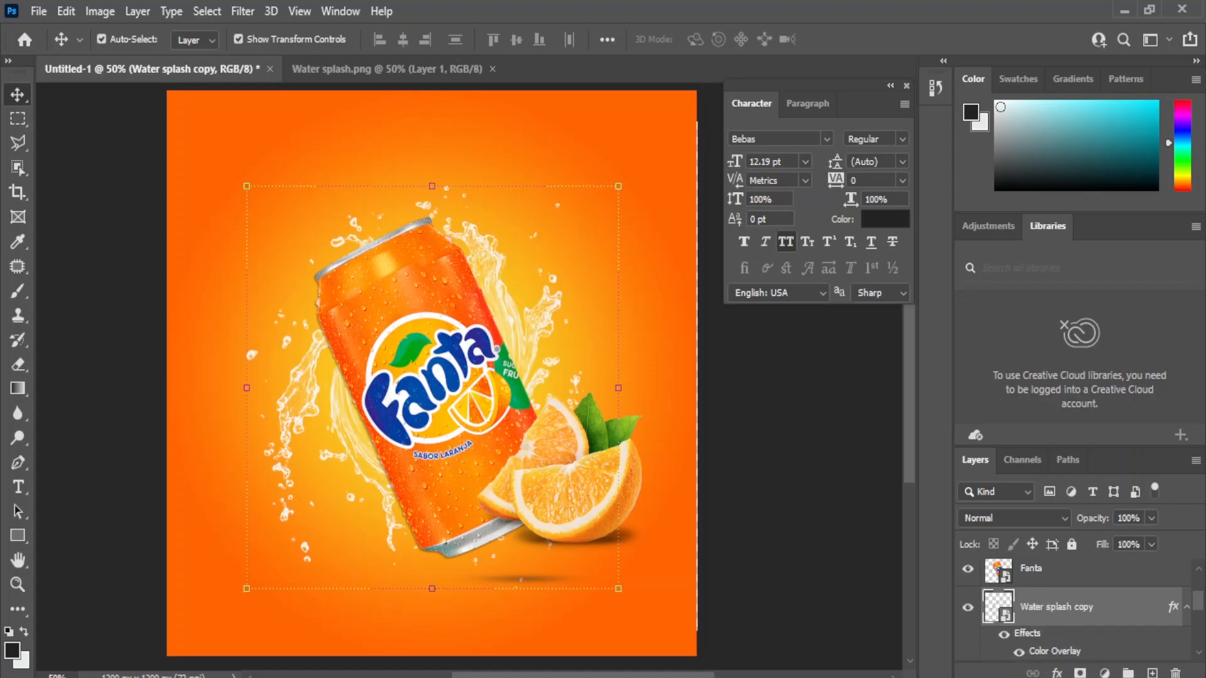
double_click(1055, 652)
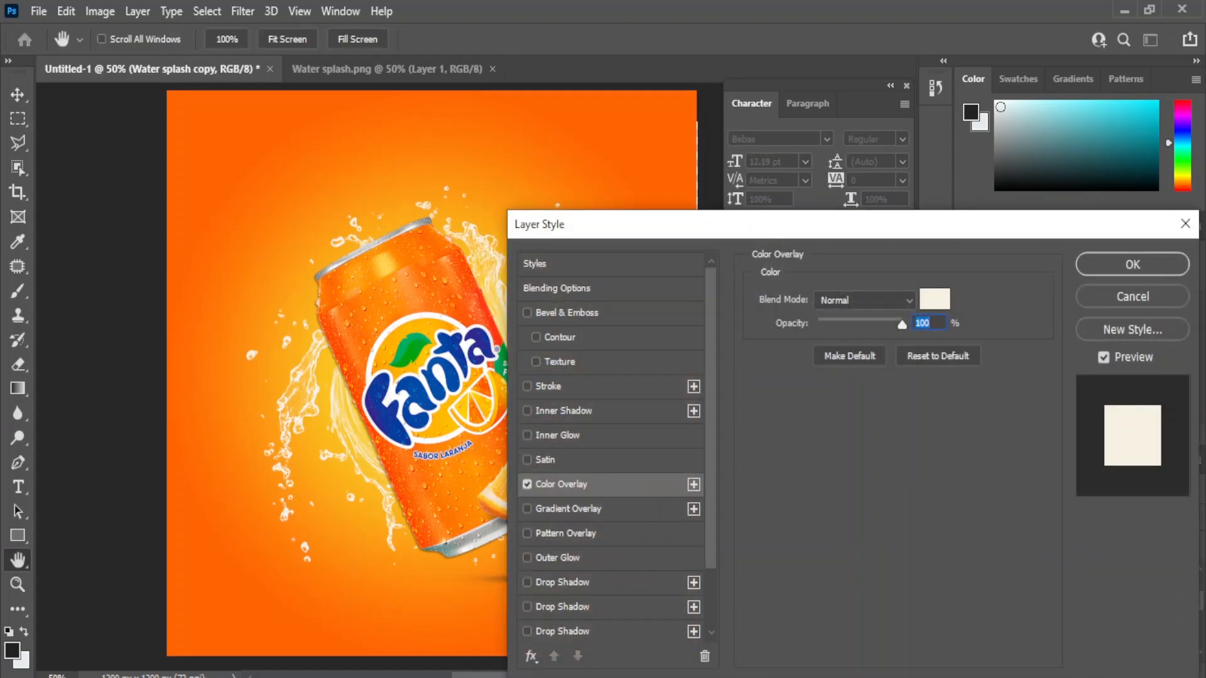
click(934, 299)
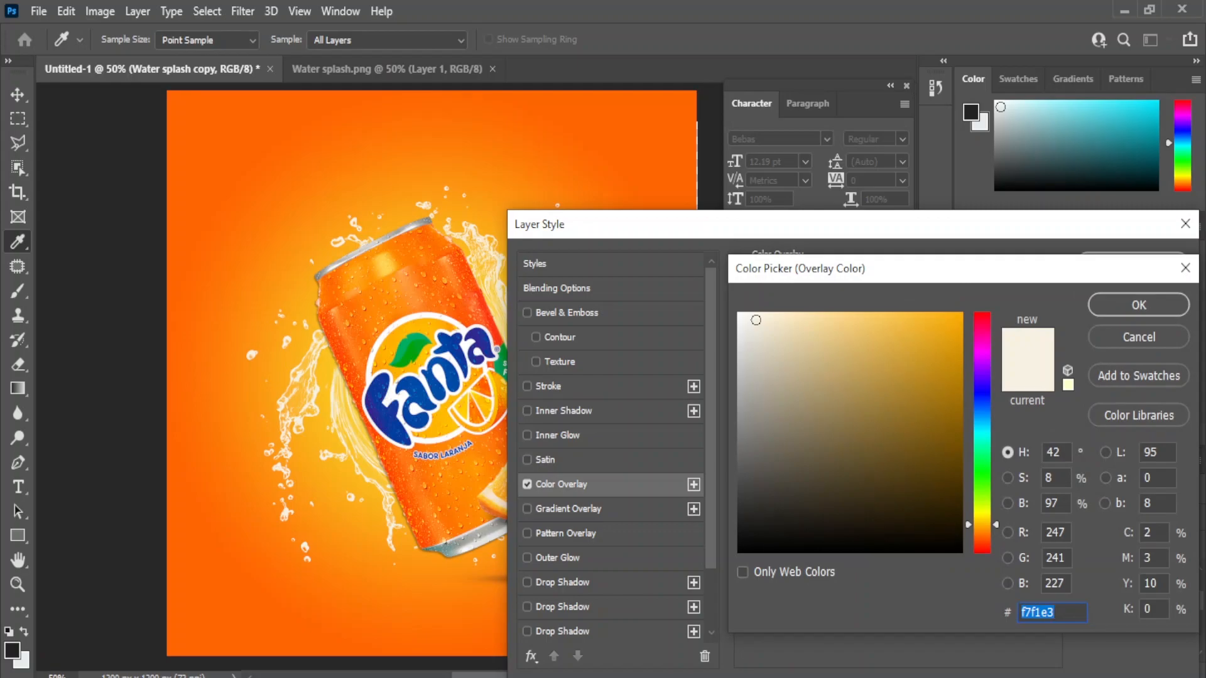
click(299, 333)
click(334, 390)
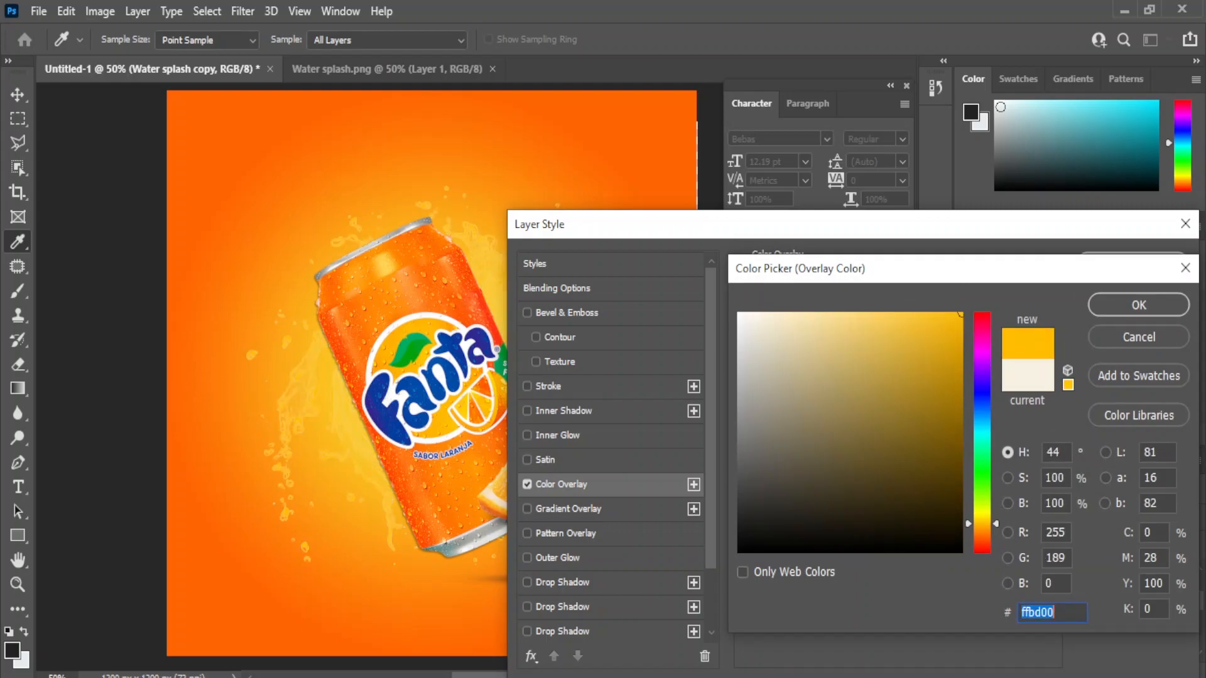
click(1138, 304)
click(1134, 262)
Step: Stack the yellow splash copy above the Fanta layer and move it over the can and oranges
drag(308, 372, 429, 423)
drag(1052, 606, 1052, 560)
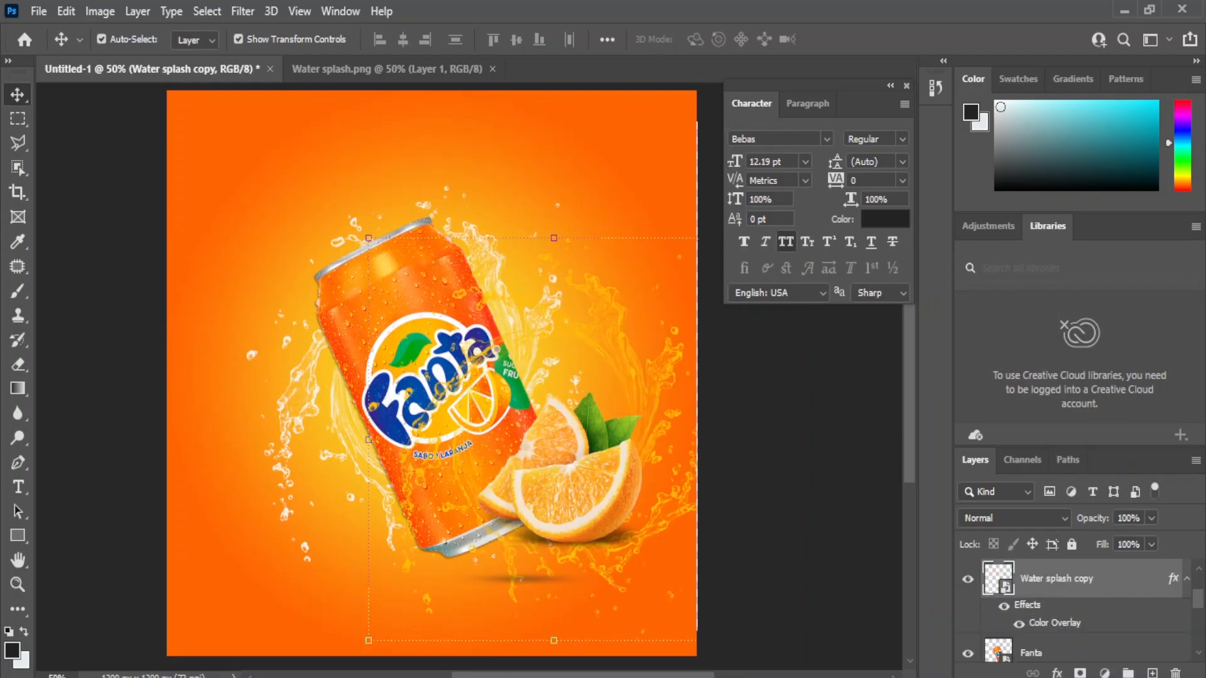
drag(636, 384, 543, 424)
Step: Resize the splash copy to about 117% and centre it behind the can
key(ctrl+t)
drag(667, 246, 468, 535)
drag(376, 568, 491, 431)
drag(537, 384, 691, 193)
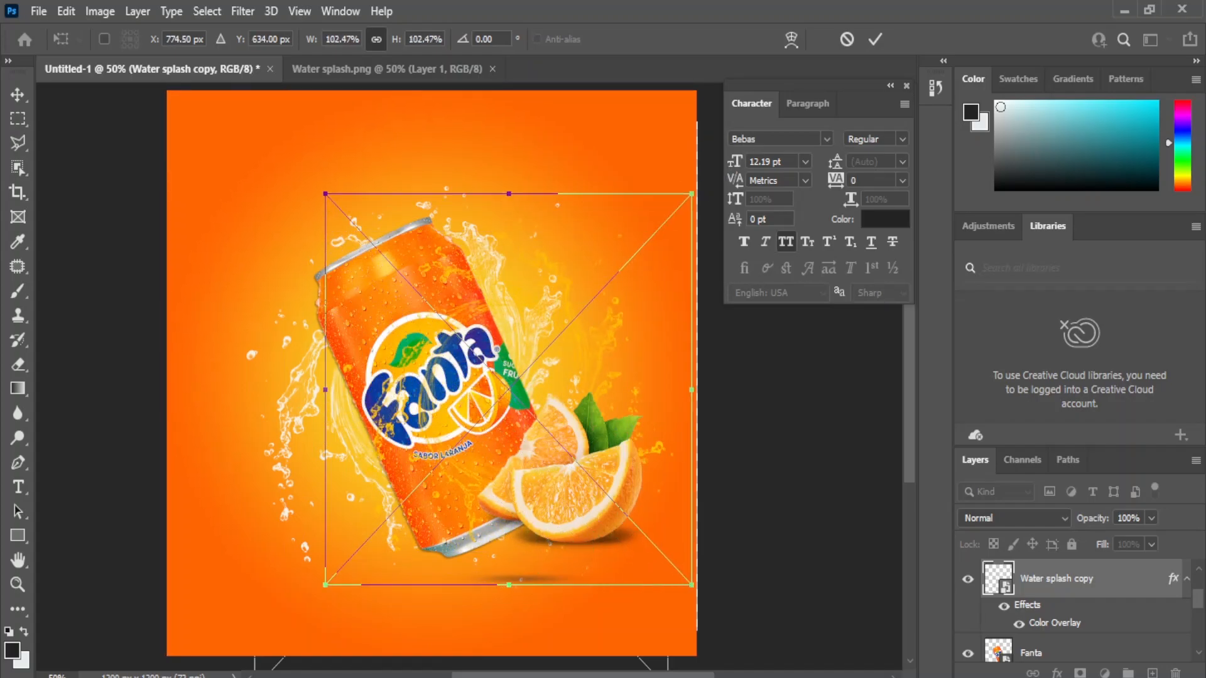
drag(324, 193, 272, 138)
drag(400, 295, 363, 307)
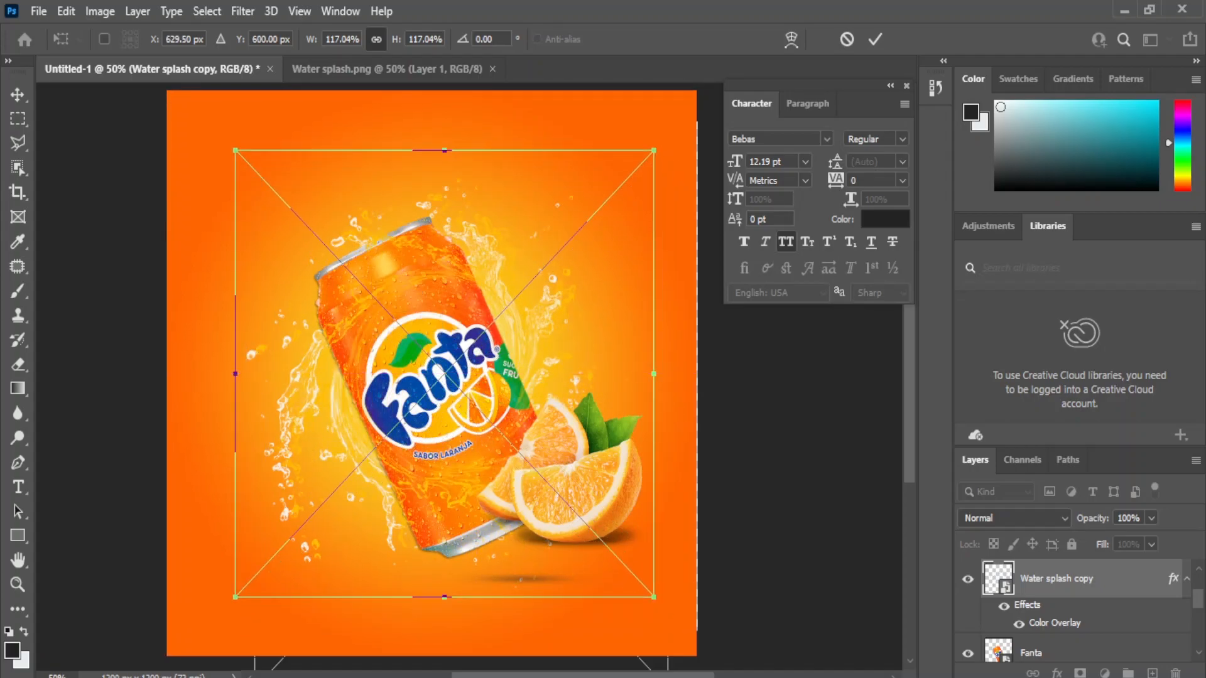
drag(476, 420, 421, 457)
key(Return)
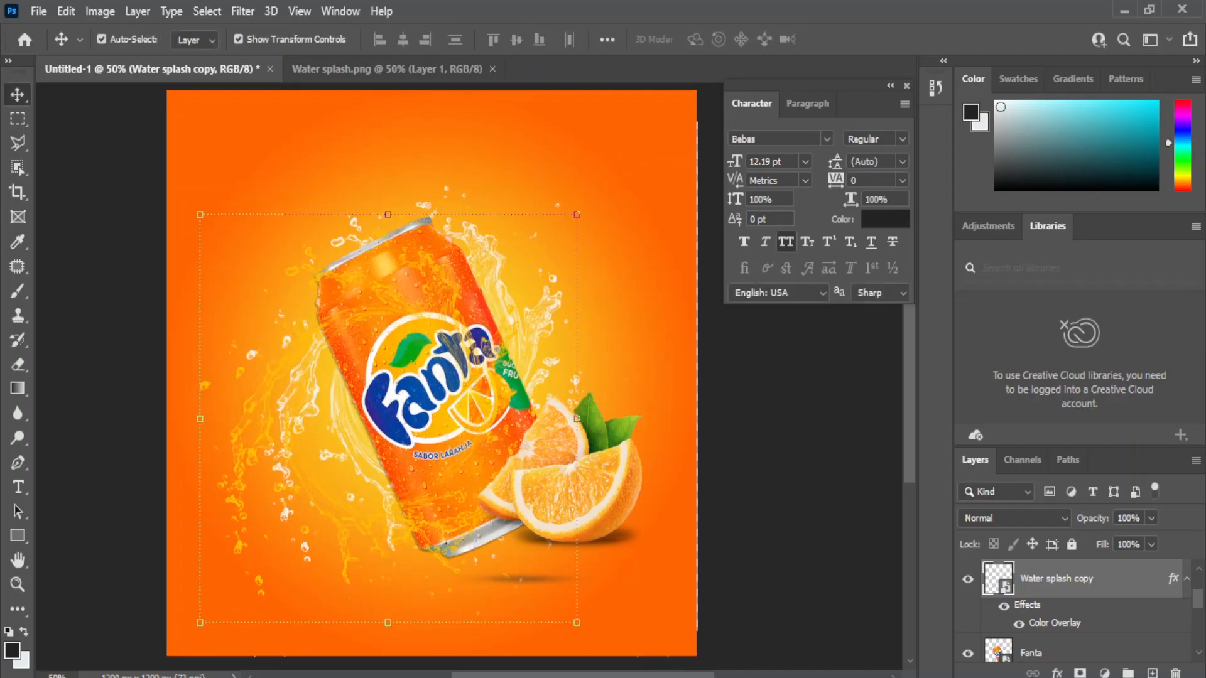
Step: Add a layer mask to the splash copy and paint black to hide it over the can's body and base
click(1079, 673)
click(17, 291)
click(91, 291)
drag(512, 220, 594, 468)
drag(480, 562, 531, 550)
click(18, 94)
click(94, 164)
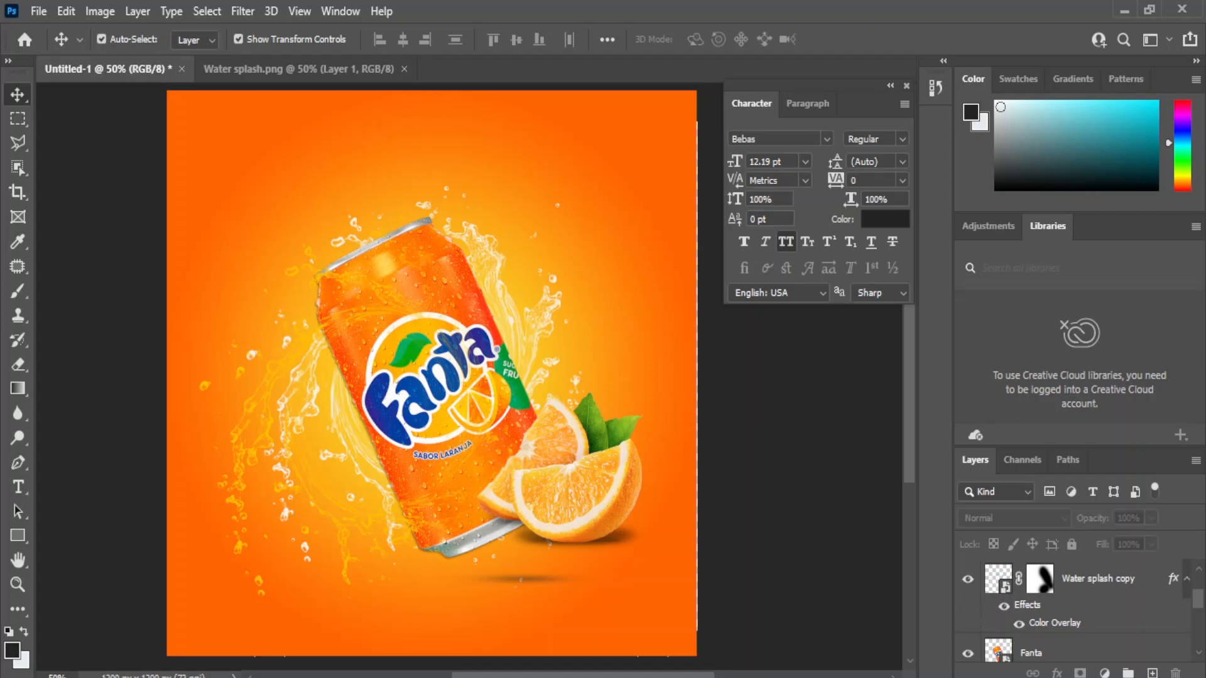
Step: Place the orange slice image at the poster's top-left edge, scaled to about 52%
mouse_move(622, 677)
click(622, 616)
click(566, 389)
drag(501, 231, 241, 199)
drag(366, 338, 266, 327)
drag(462, 563, 310, 330)
drag(247, 259, 226, 261)
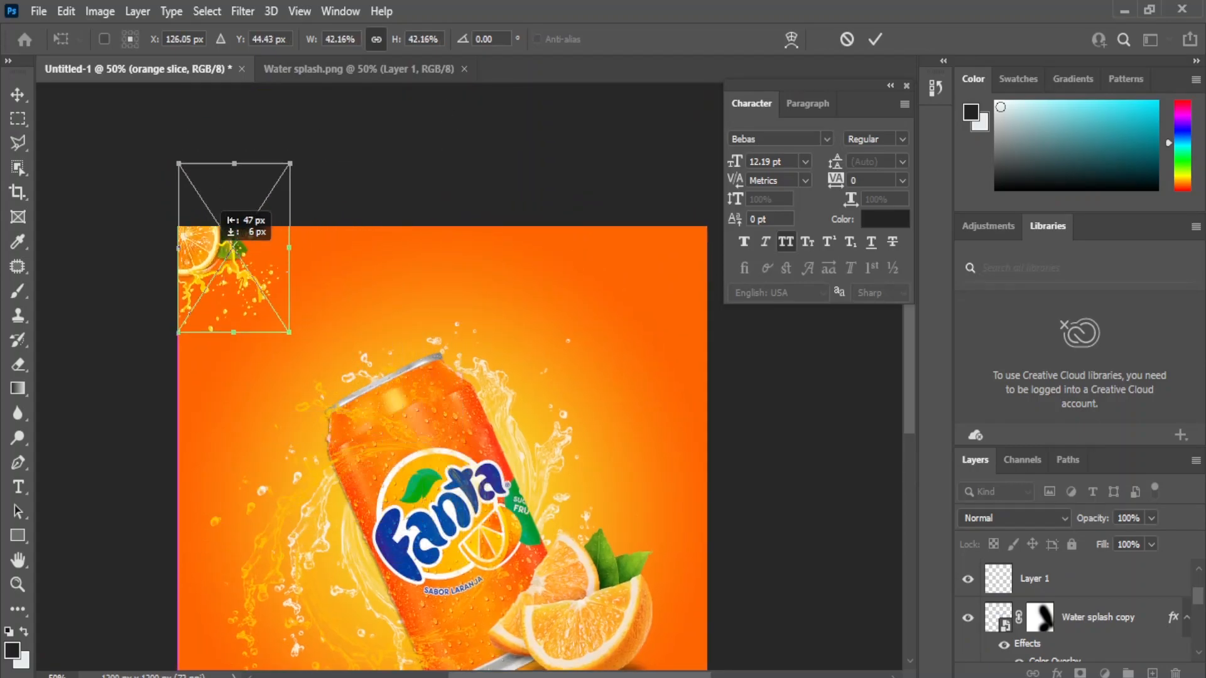
drag(289, 332, 315, 373)
key(Return)
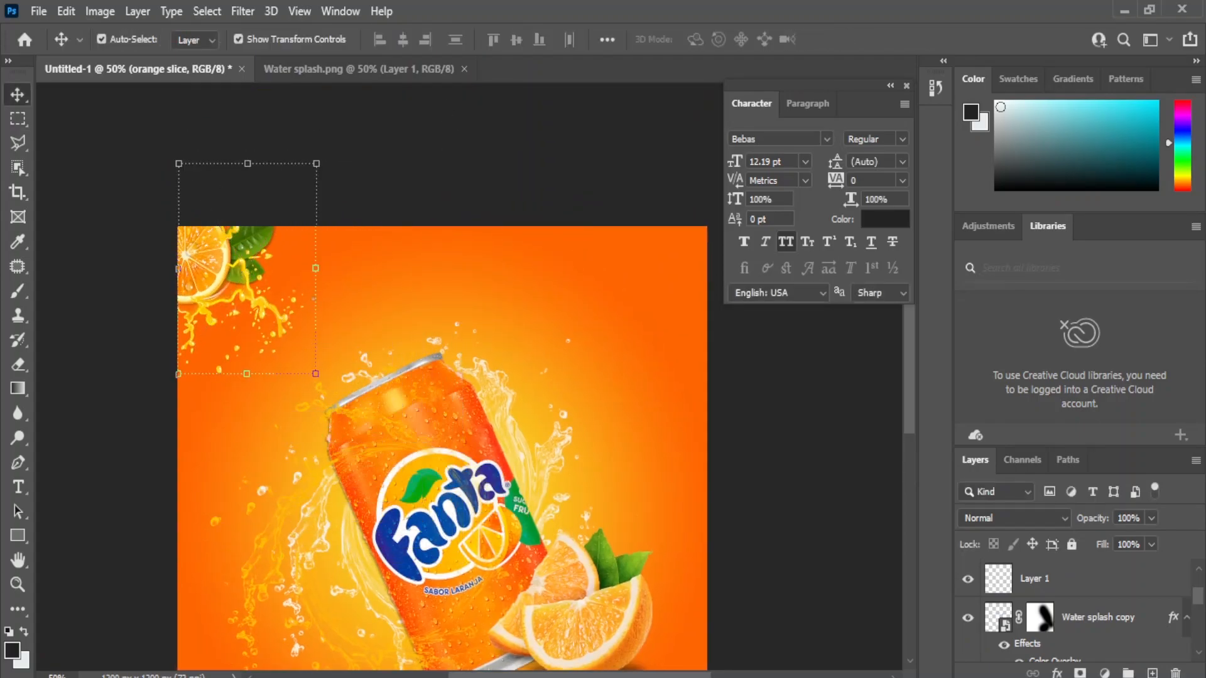
Step: Duplicate the orange slice layer and apply a 3.4 px Gaussian Blur to the copy
key(ctrl+j)
scroll(1074, 609, down, 10)
scroll(1074, 609, up, 5)
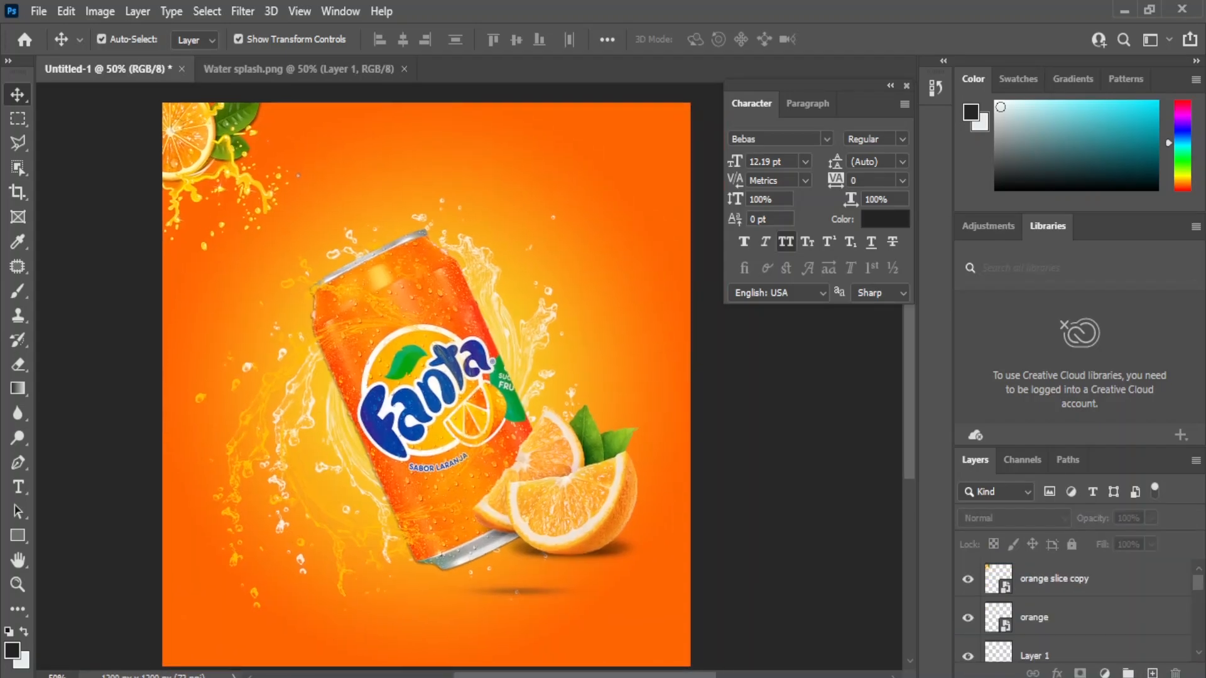
click(1074, 579)
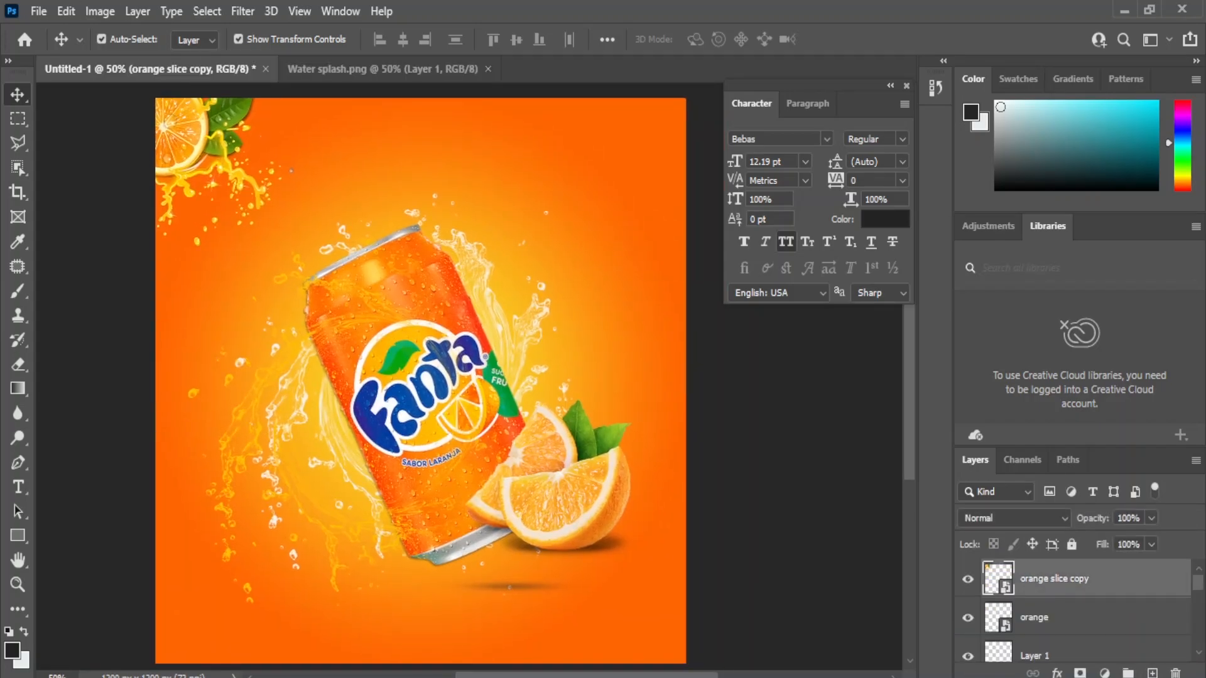
click(243, 12)
mouse_move(301, 253)
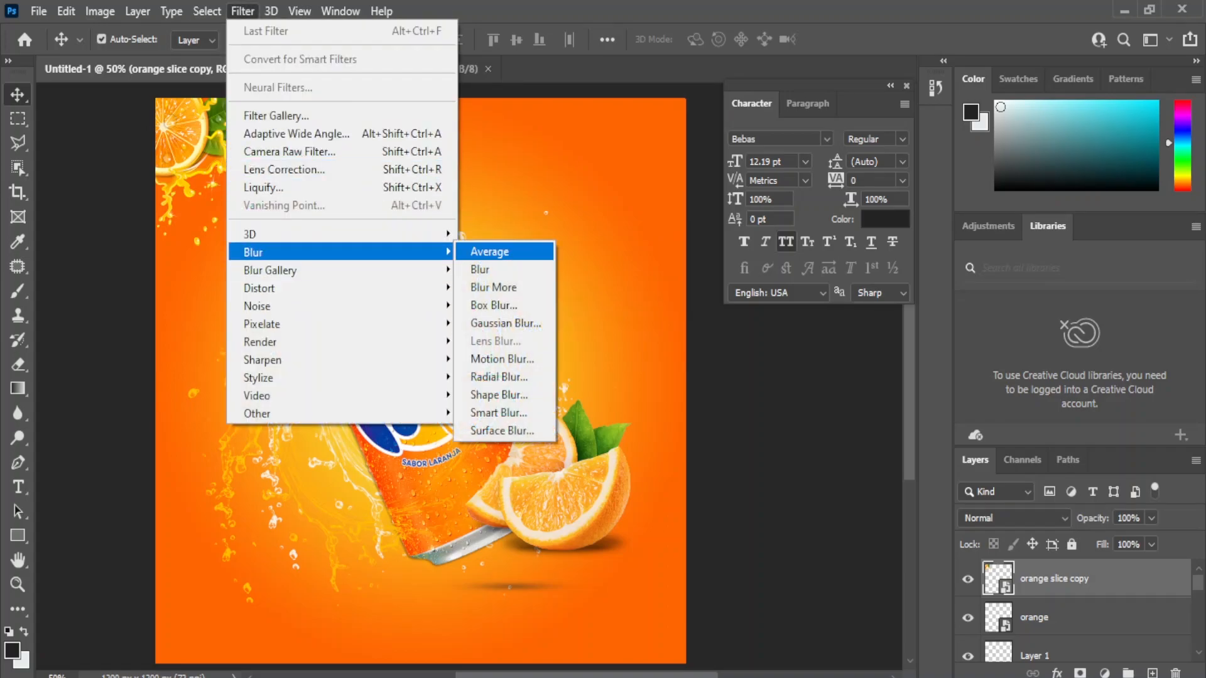
click(505, 323)
text(3.4)
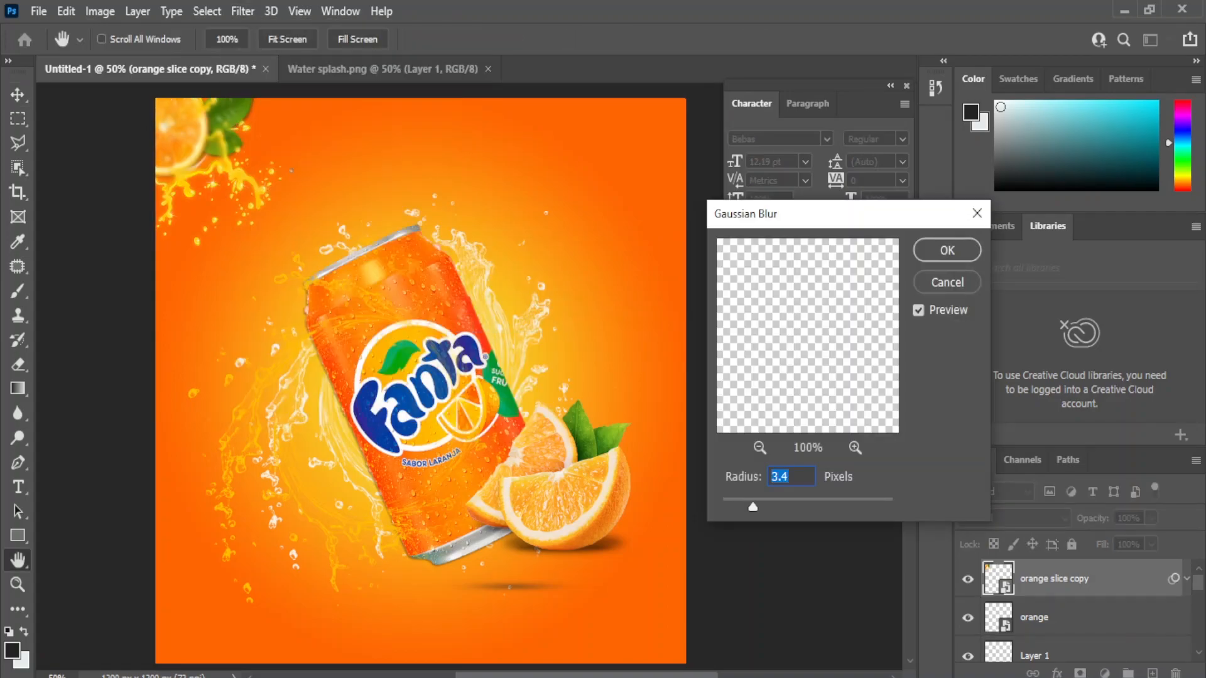
click(946, 250)
Step: Duplicate the blurred slice, flip it horizontally and place it in the bottom-right corner
drag(1111, 579, 1152, 673)
drag(197, 136, 255, 185)
drag(636, 604, 631, 608)
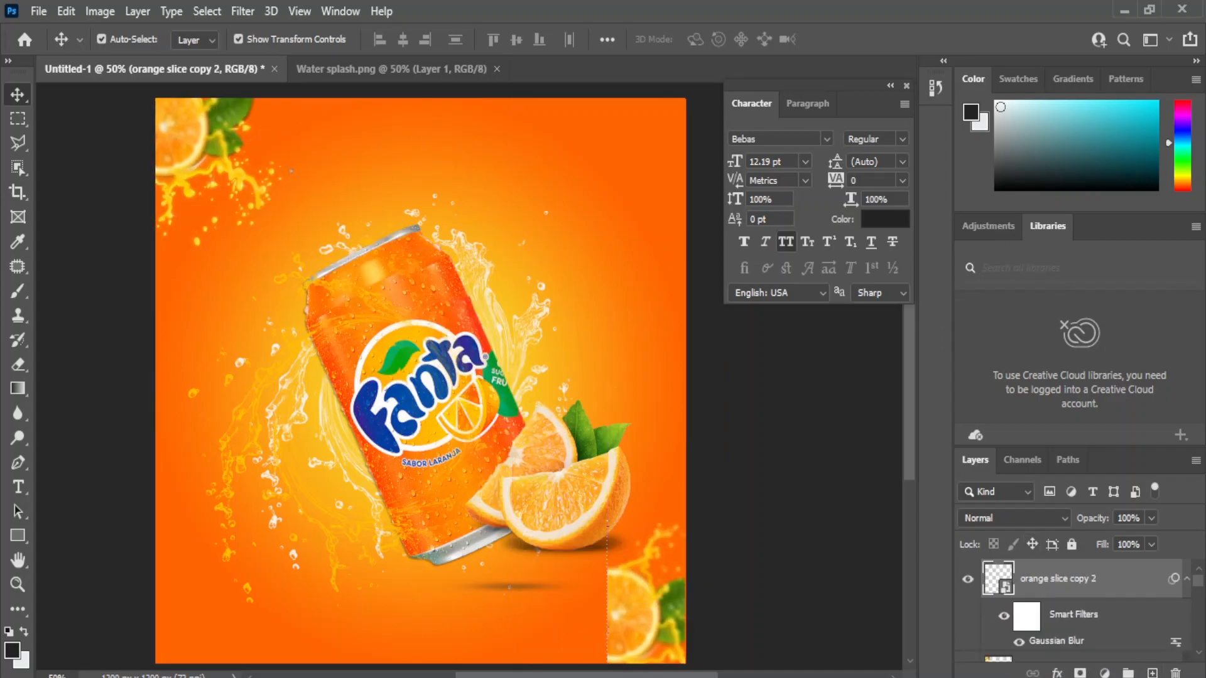
key(ctrl+t)
click(618, 286)
right_click(633, 584)
click(678, 649)
drag(666, 553, 611, 554)
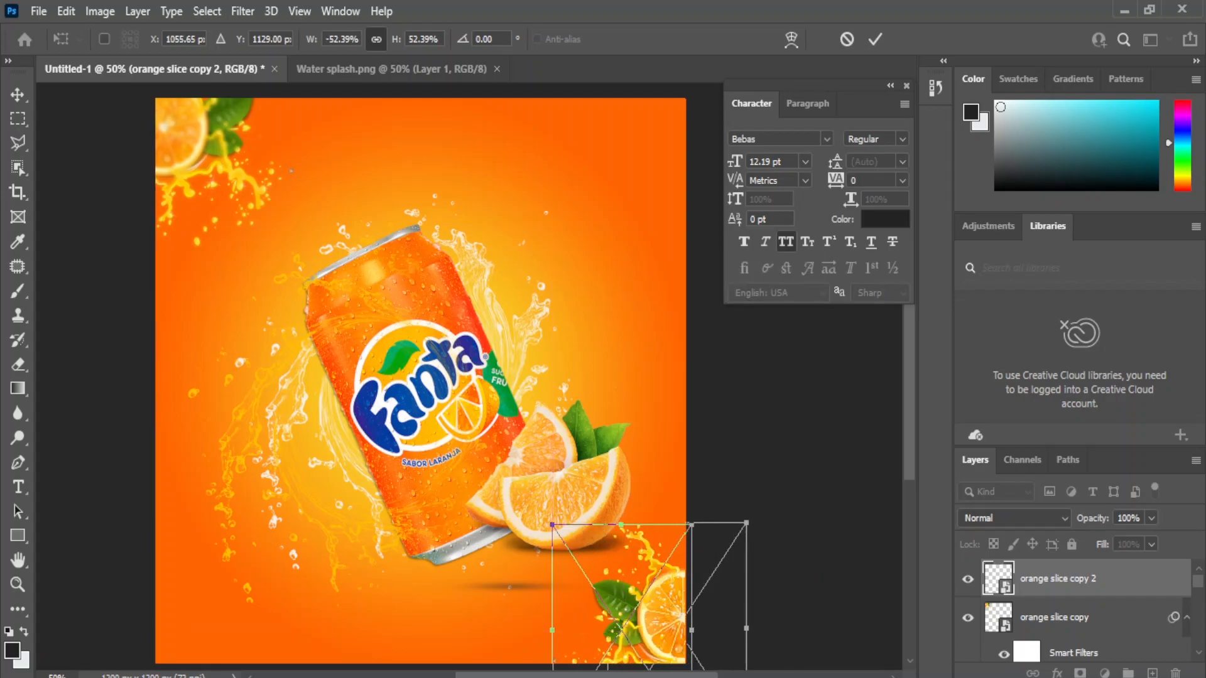
key(Return)
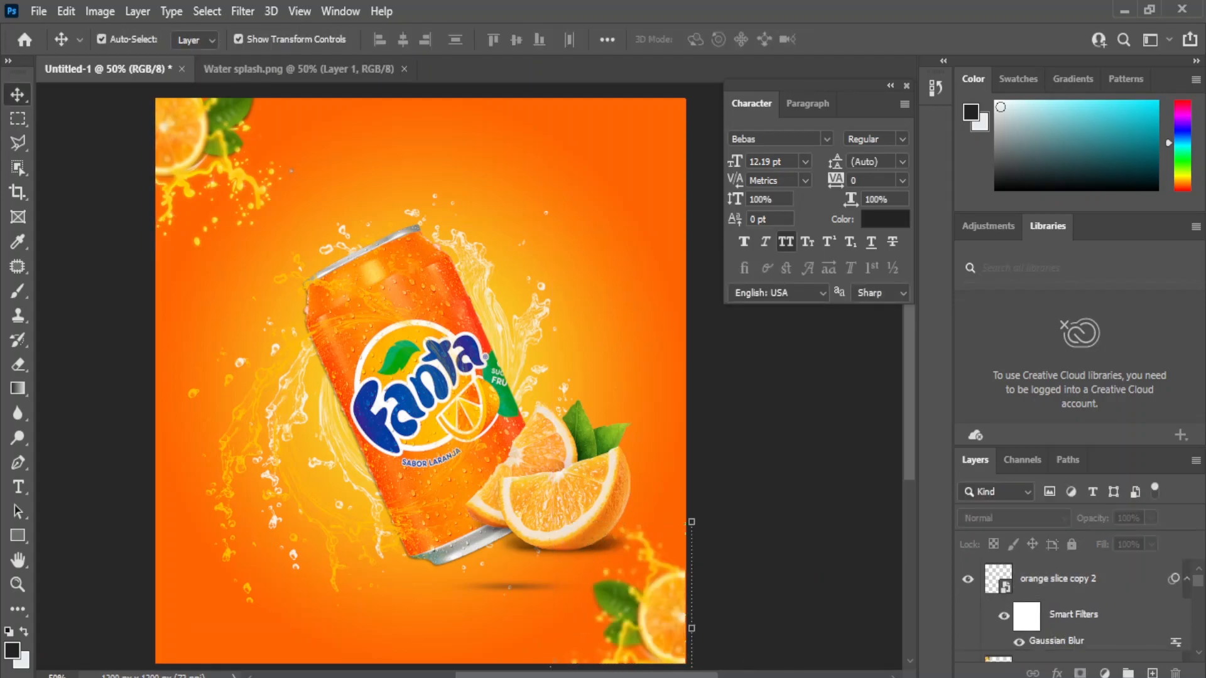
Step: Shrink the orange pieces beside the can to about 58%
click(560, 501)
key(ctrl+t)
drag(660, 568, 623, 521)
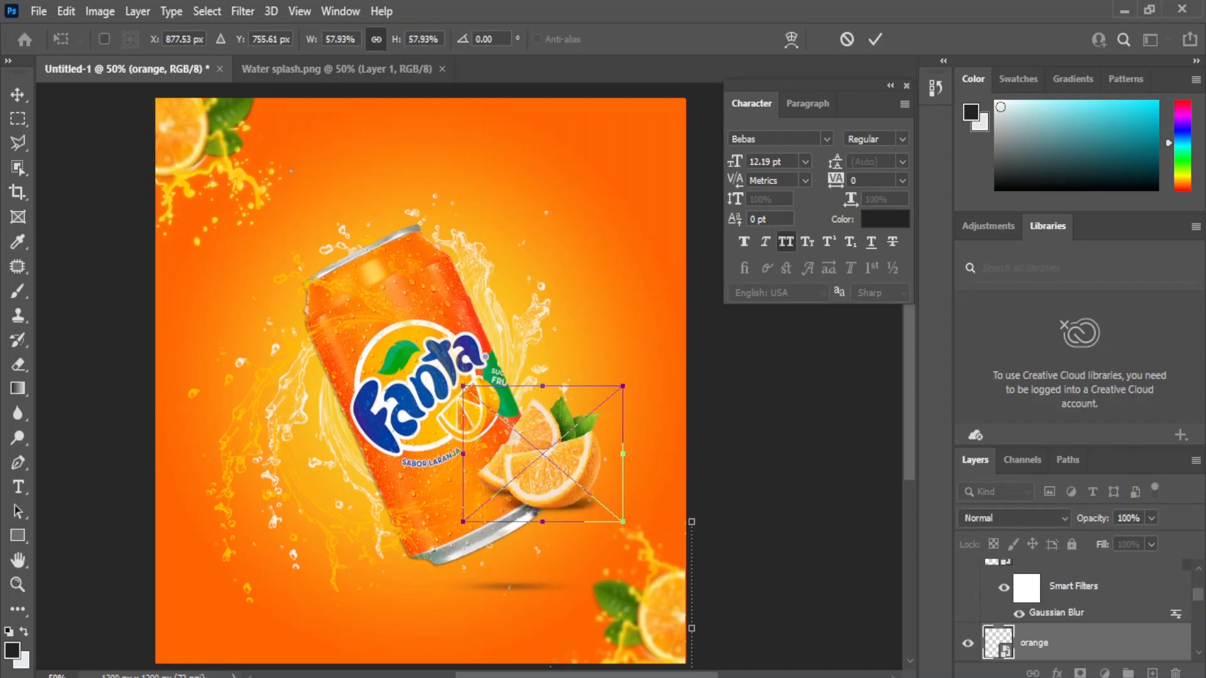
key(Return)
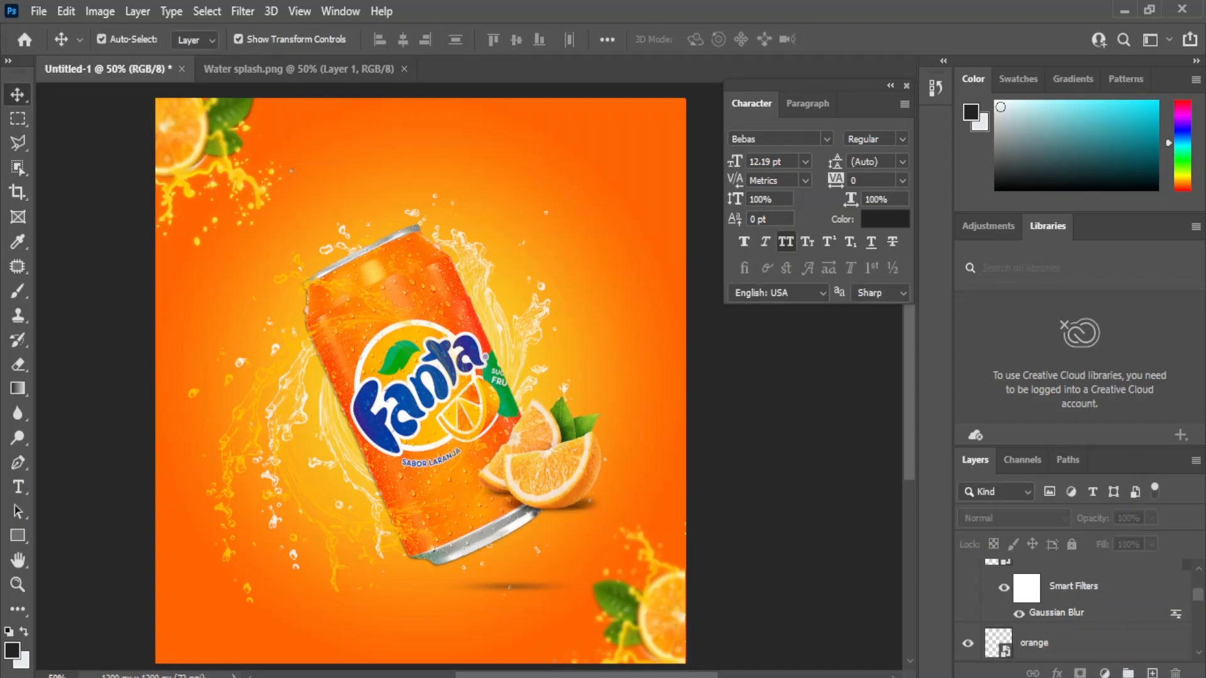
Step: Place the round orange slice image, scaled to about 21%, toward the upper right
key(alt+Tab)
click(565, 402)
drag(299, 227, 610, 305)
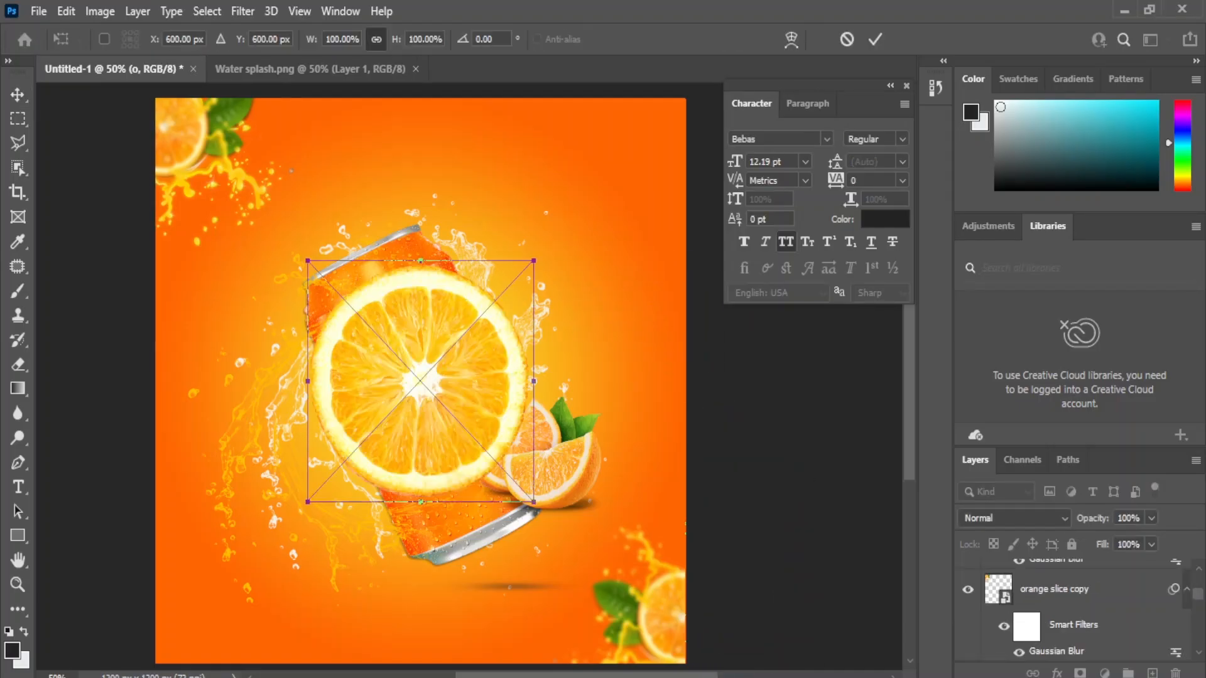
drag(308, 502, 487, 311)
drag(510, 286, 318, 217)
click(243, 11)
click(596, 198)
key(Return)
Step: Apply a Gaussian Blur to the small round slice
click(243, 12)
mouse_move(252, 251)
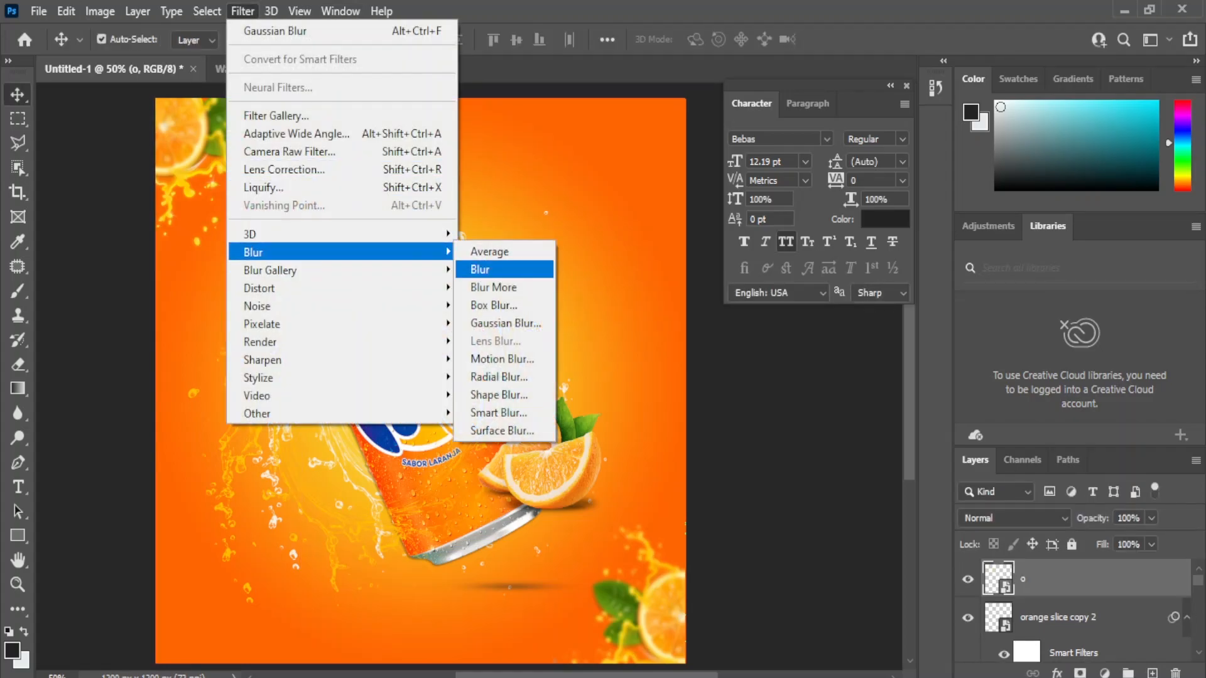
click(496, 323)
key(Return)
Step: Duplicate the small blurred slice several times and scatter the copies around the can
drag(1092, 579, 1152, 673)
drag(317, 218, 188, 380)
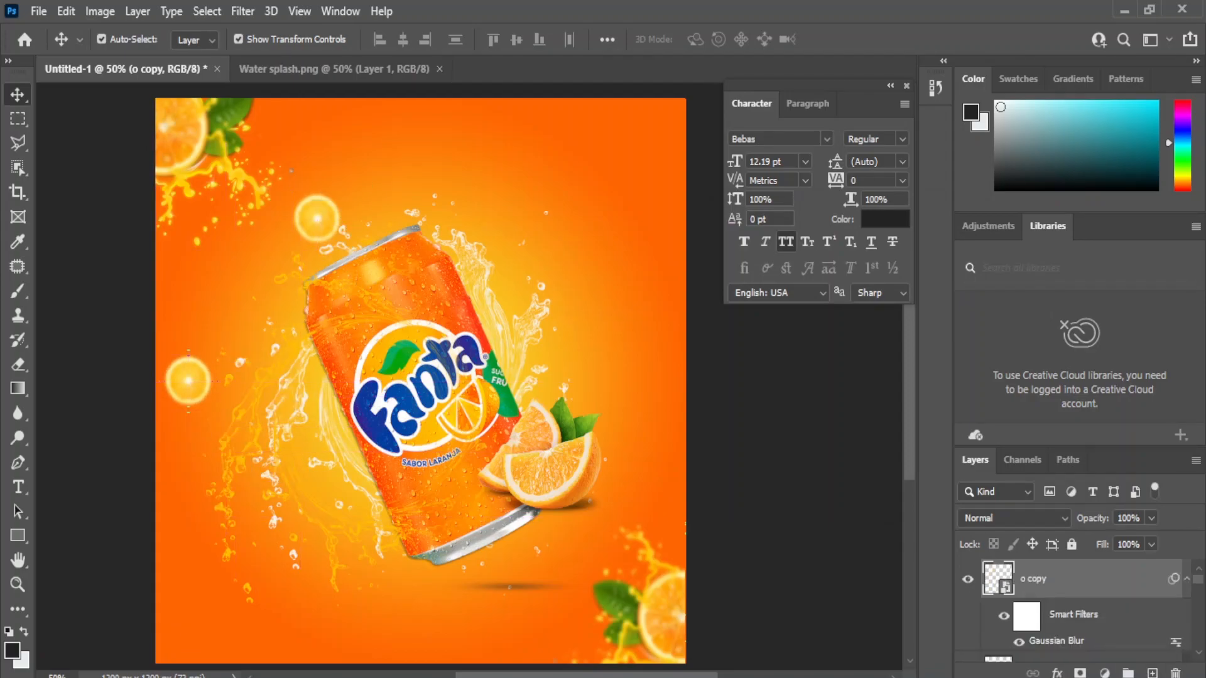
drag(1093, 579, 1150, 664)
drag(189, 380, 655, 338)
key(ctrl+z)
drag(1092, 585, 1151, 673)
drag(188, 380, 581, 357)
drag(1092, 589, 1151, 674)
drag(581, 358, 580, 217)
Step: Nudge a small slice, then draw a rectangle at the poster's bottom-left
click(744, 370)
drag(317, 218, 287, 216)
click(18, 535)
click(69, 537)
drag(190, 589, 312, 621)
scroll(816, 532, down, 2)
Step: Round the rectangle's corners to a 36 px radius
double_click(801, 532)
text(36)
key(Return)
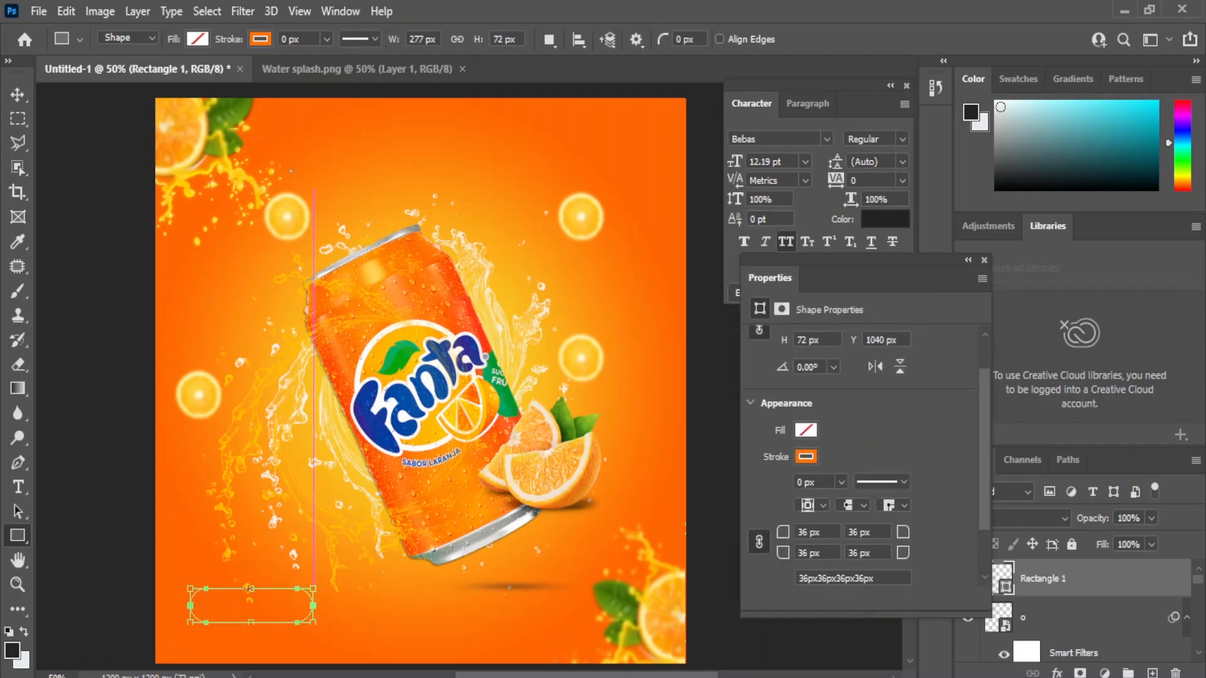
click(806, 430)
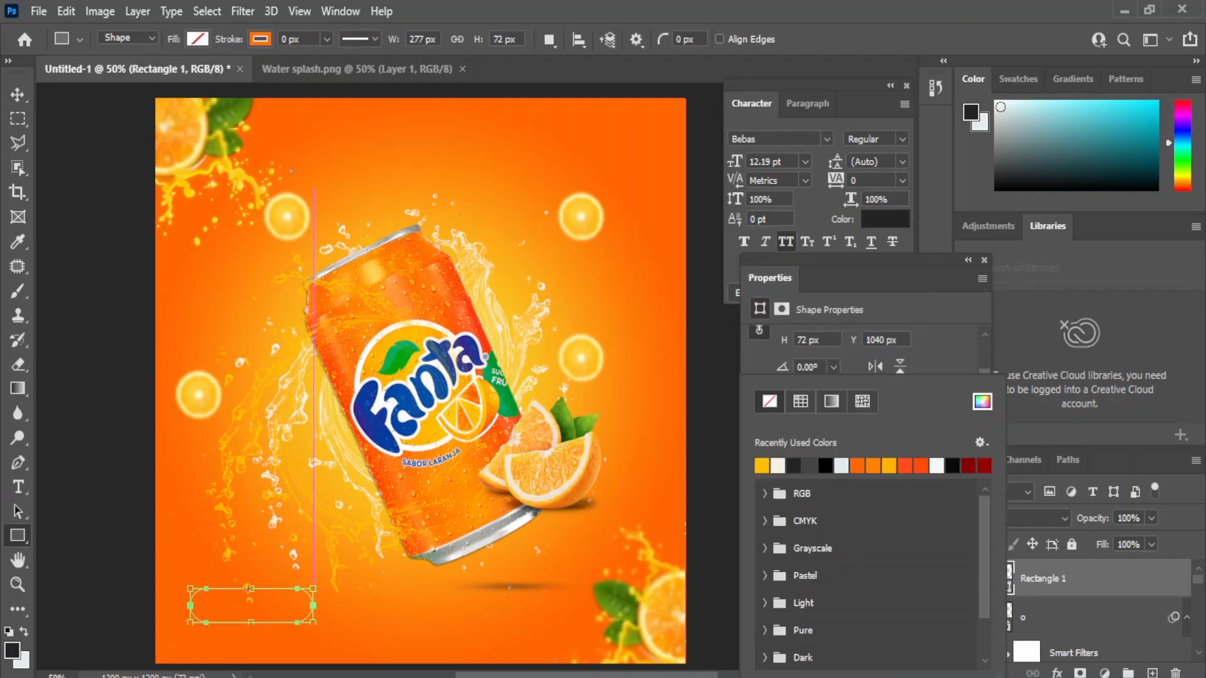
click(983, 260)
Step: Fill the rounded rectangle with white, #ffffff
click(197, 39)
click(87, 139)
click(433, 167)
key(Escape)
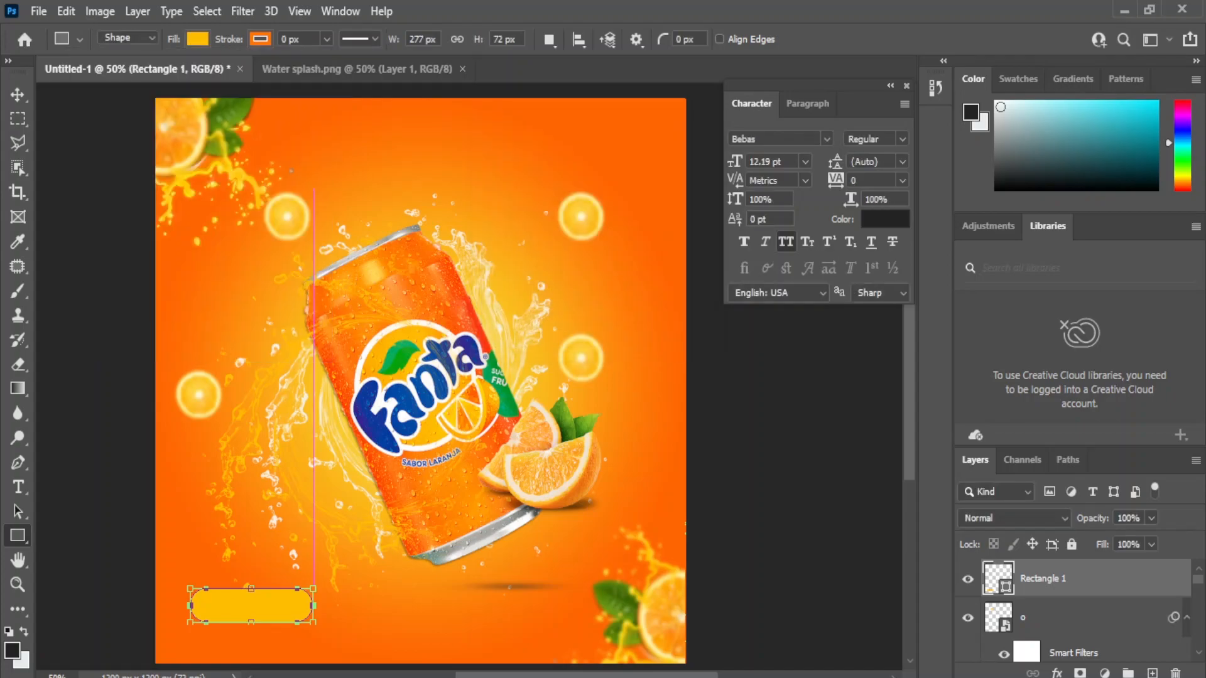
double_click(998, 578)
click(420, 405)
click(408, 427)
text(ffffff)
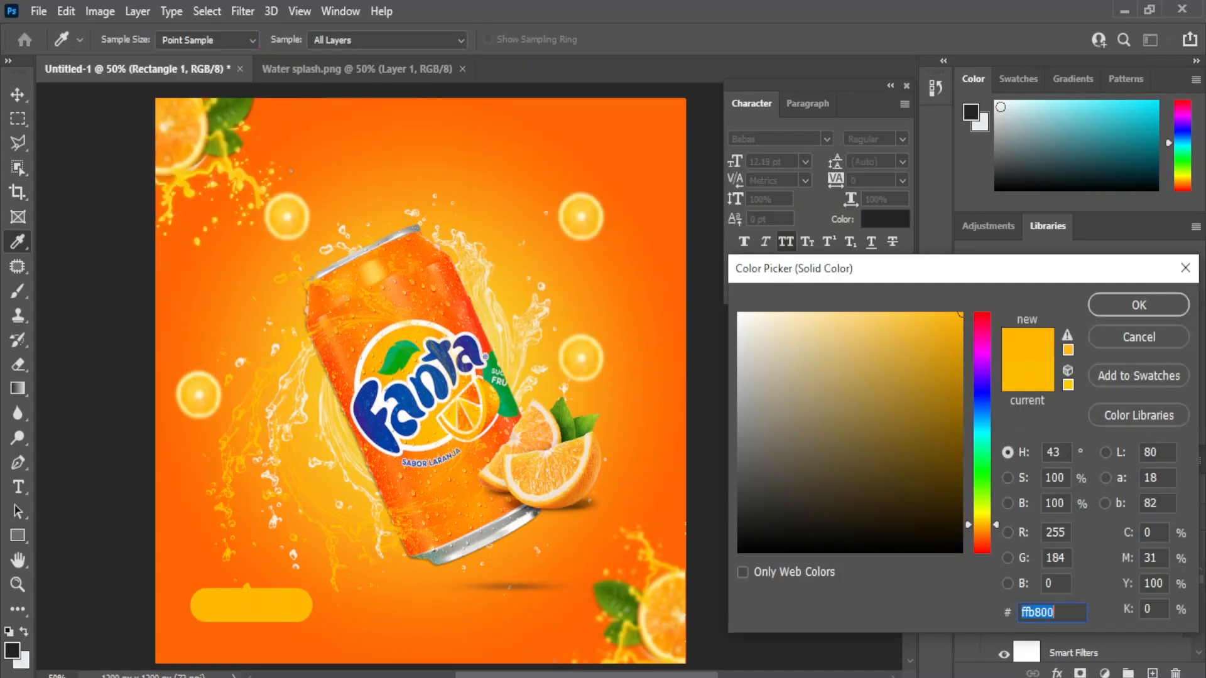
key(Return)
Step: Move the white pill into the bottom-left corner and scale it smaller
key(v)
mouse_move(251, 605)
mouse_down()
mouse_move(232, 629)
mouse_move(270, 620)
mouse_move(259, 621)
mouse_up()
key(Return)
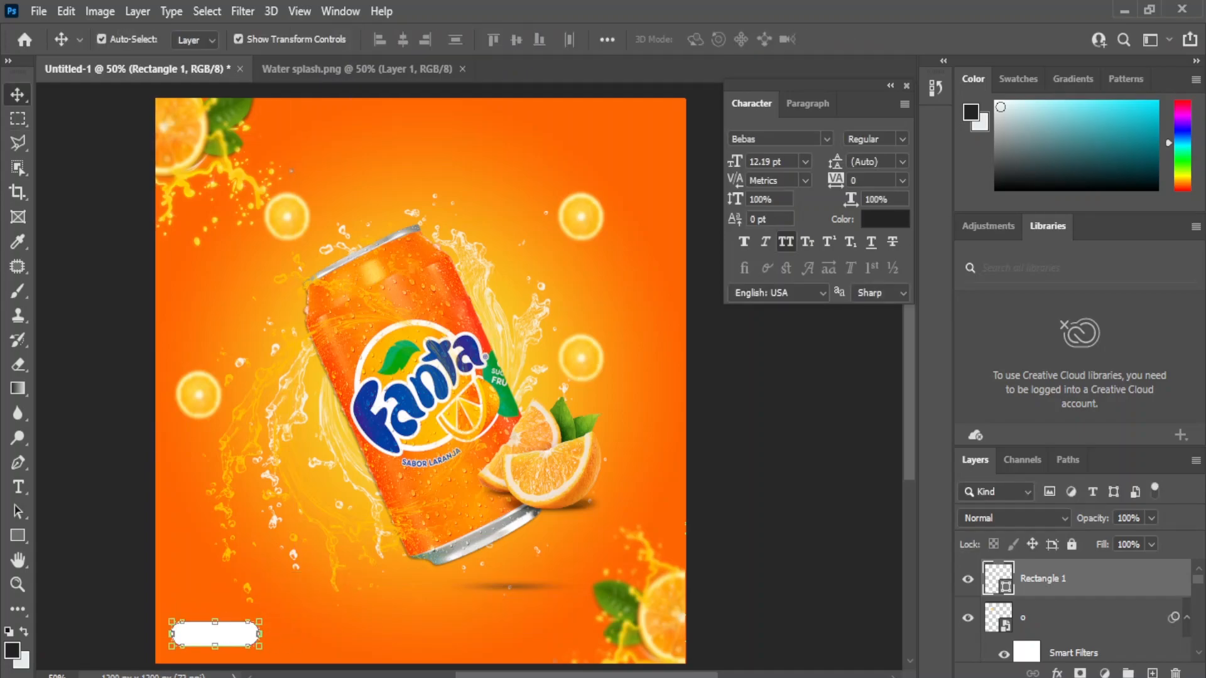
click(119, 597)
key(ctrl+plus)
drag(189, 596, 294, 459)
drag(236, 520, 257, 525)
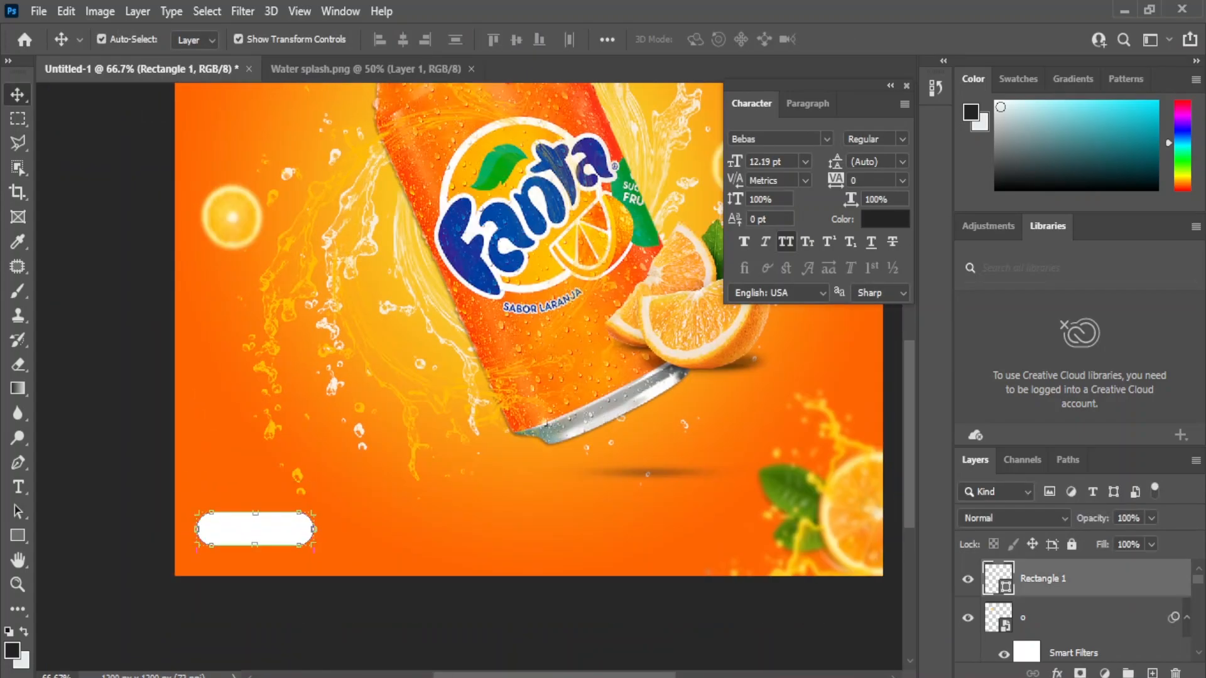
Step: Add 'Order now' text below the can, coloured blue sampled from the Fanta logo
click(17, 487)
click(109, 487)
click(506, 535)
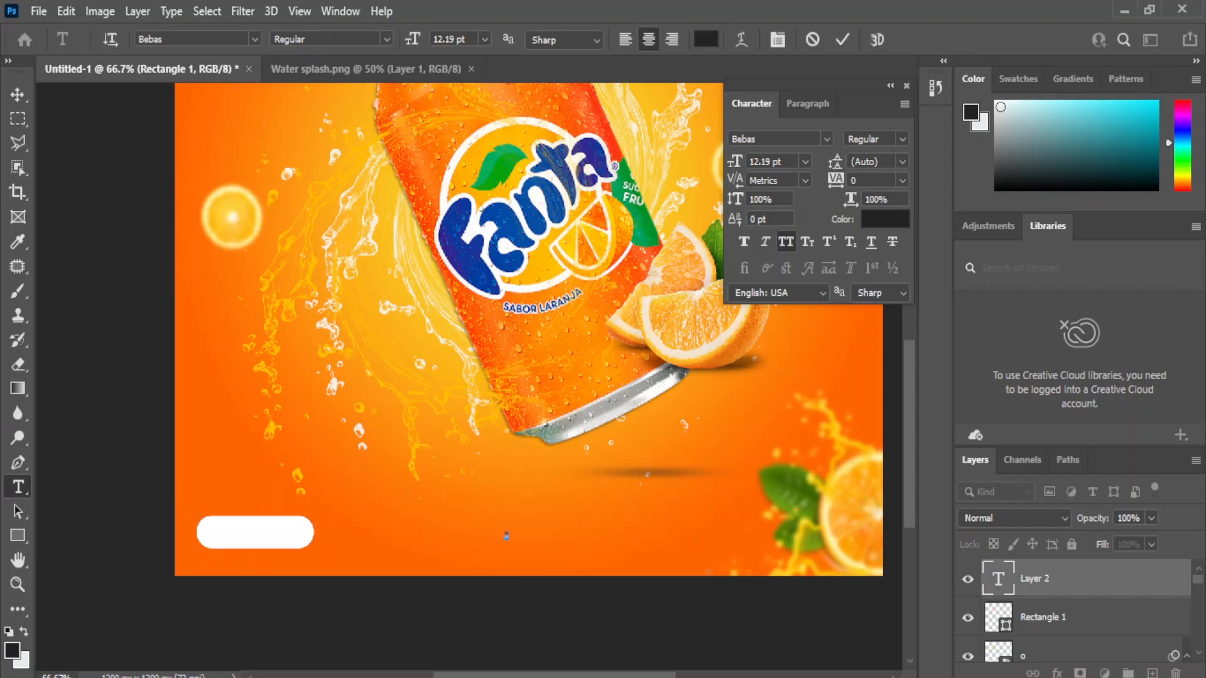
click(17, 95)
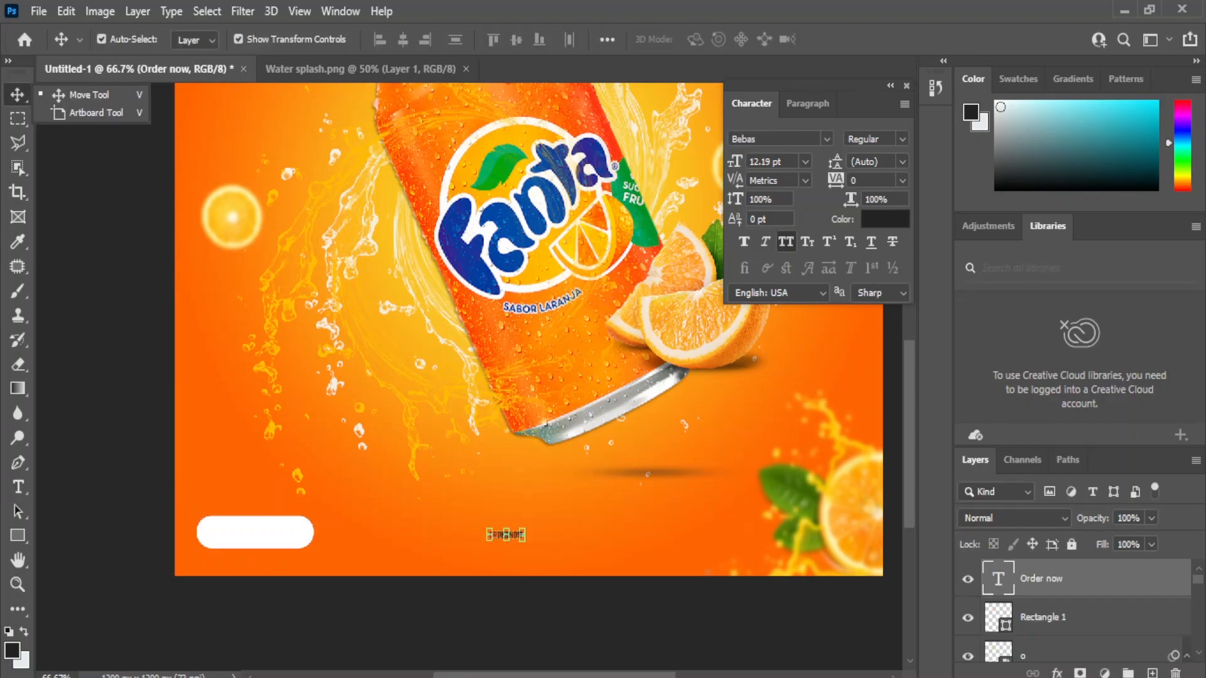
click(885, 219)
click(544, 205)
click(1139, 304)
Step: Set the text to the Adam font at 14 pt, turning off all caps
click(827, 139)
scroll(816, 283, up, 10)
click(810, 270)
click(785, 242)
click(828, 242)
click(805, 162)
click(772, 288)
Step: Move the text into the white pill, enlarge it to 36 pt and centre it vertically
drag(506, 533, 301, 540)
click(805, 162)
click(773, 376)
drag(215, 538, 208, 541)
key(Return)
shift+click(251, 544)
click(516, 39)
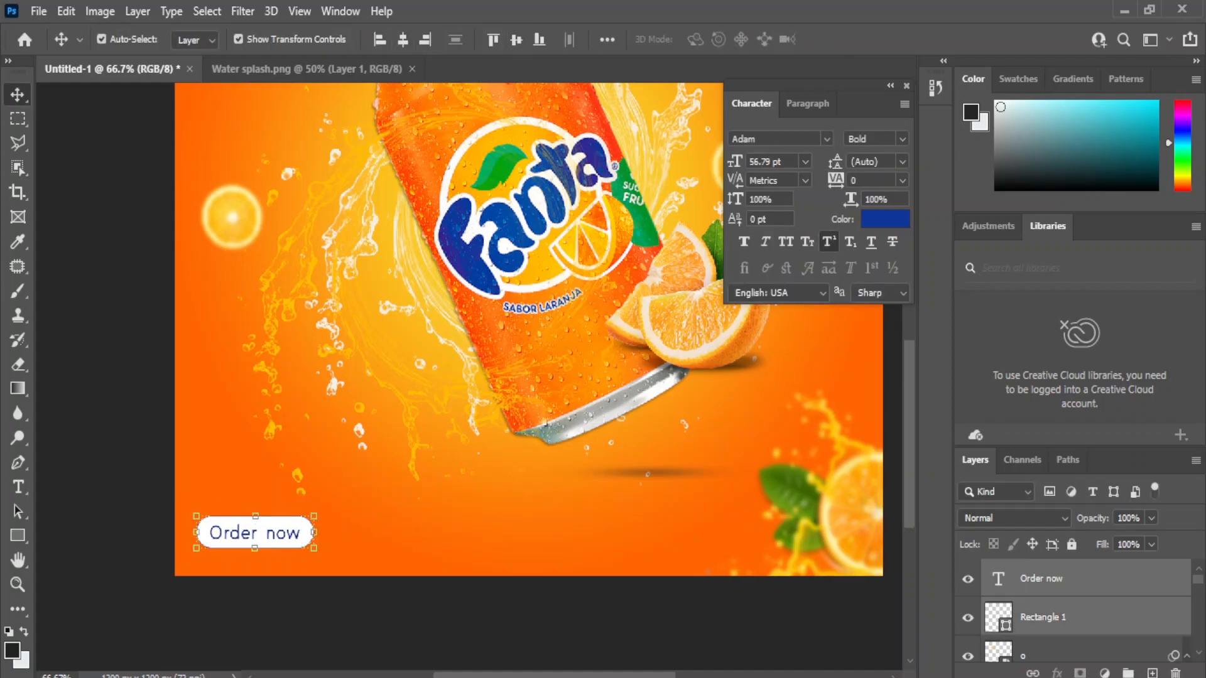
click(389, 618)
click(254, 533)
Step: Shrink the white pill to about 73%
click(903, 139)
key(Escape)
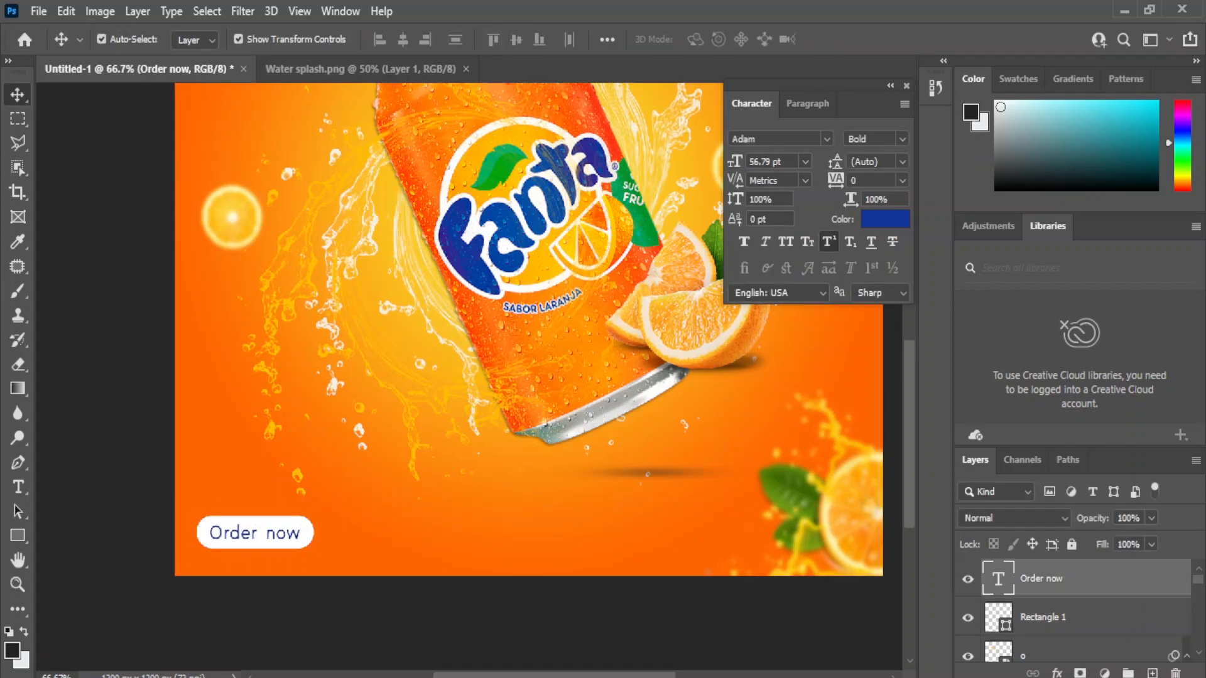
key(ctrl+minus)
key(ctrl+minus)
key(ctrl+plus)
key(ctrl+plus)
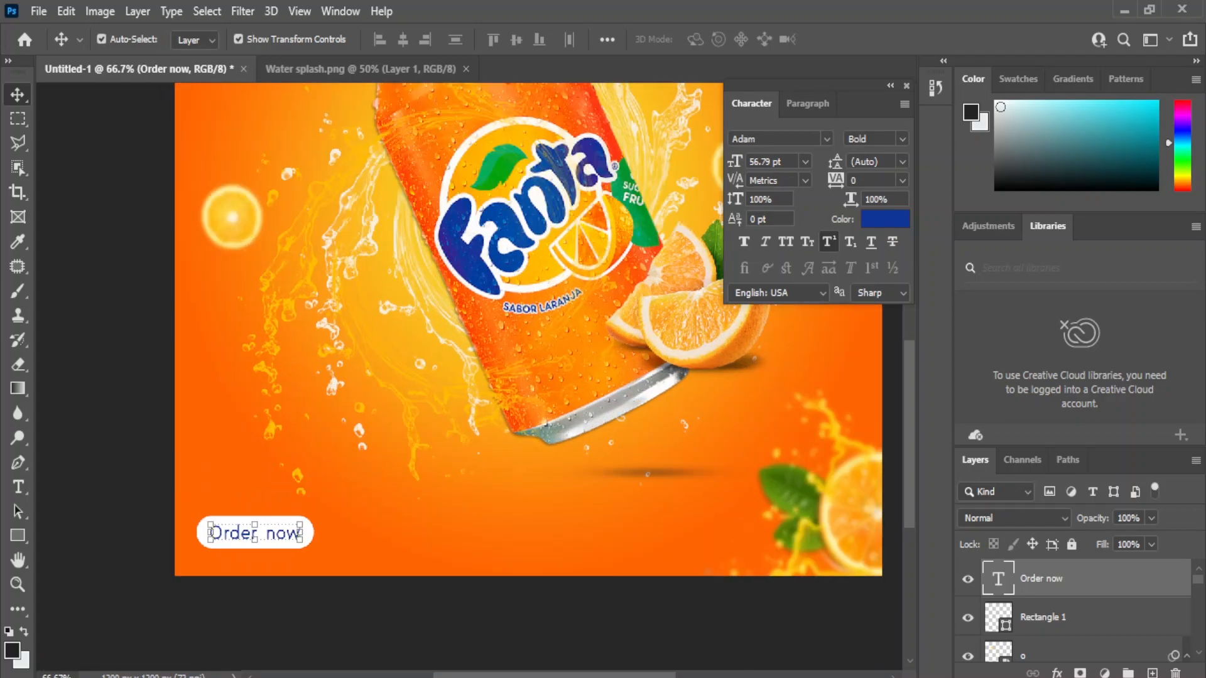
drag(439, 599, 413, 654)
click(413, 655)
click(280, 589)
key(ctrl+t)
drag(288, 570, 255, 580)
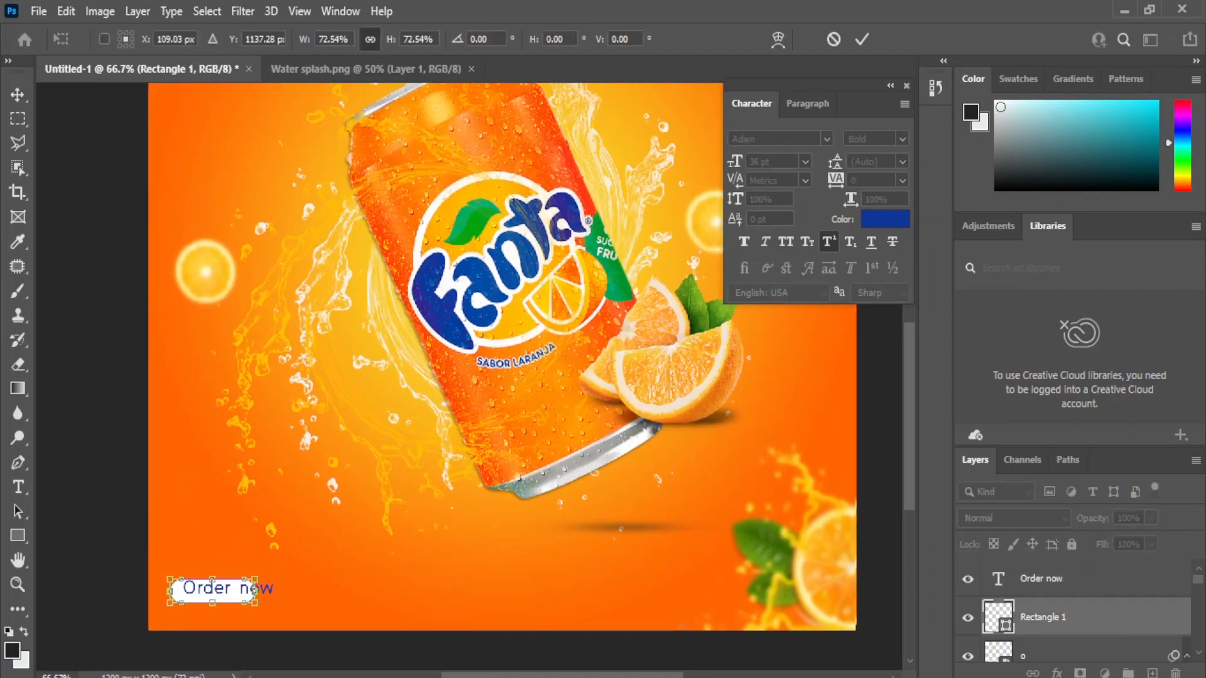
key(Return)
shift+click(265, 588)
Step: Centre the text on the pill and shrink the text to about 74%
click(404, 40)
click(516, 39)
click(414, 654)
click(243, 592)
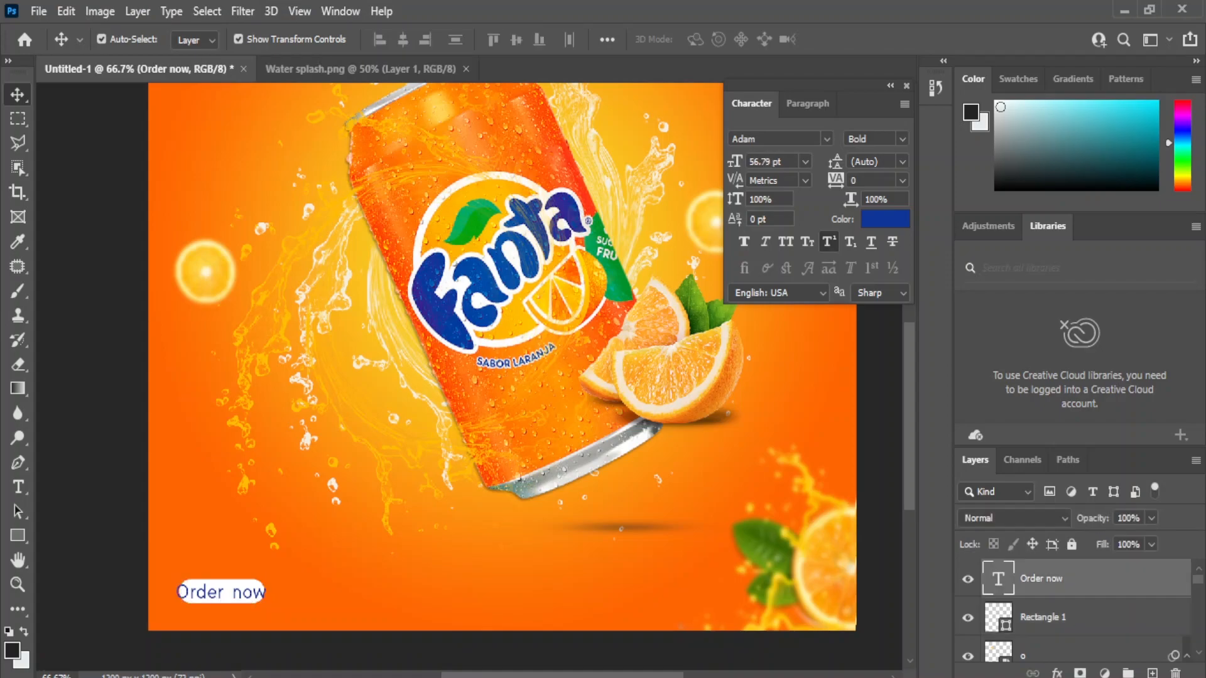
key(ctrl+t)
drag(177, 602, 199, 597)
key(Return)
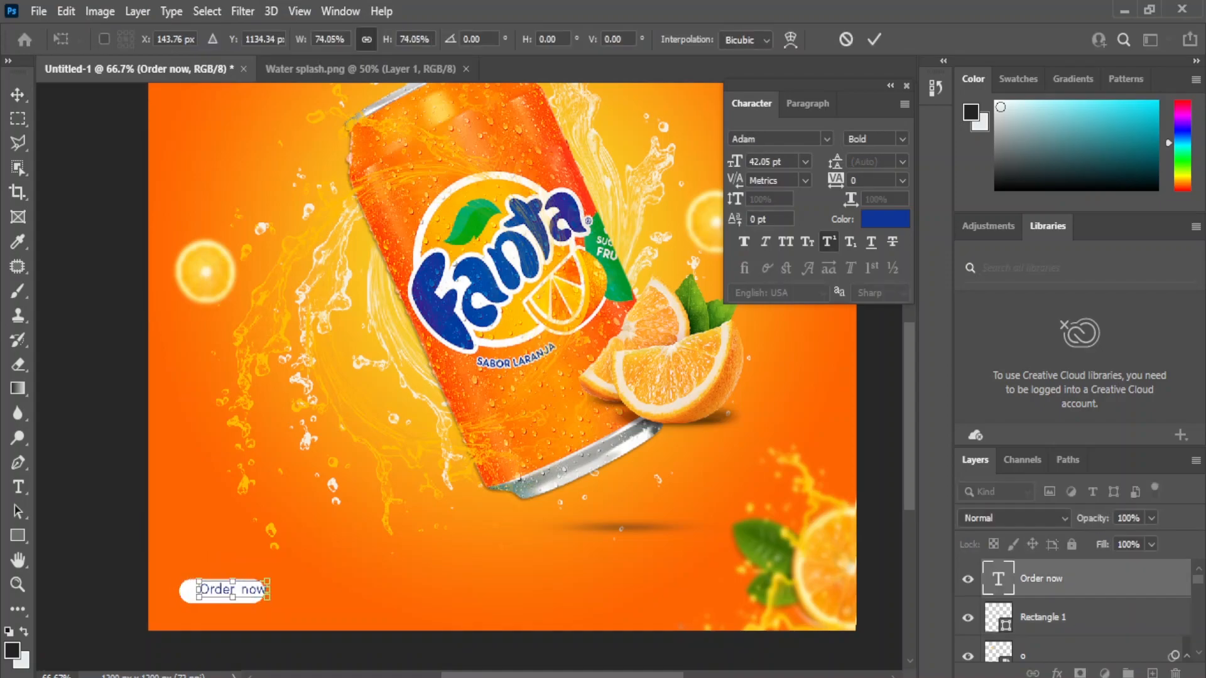
Step: Correct the capitalisation to 'Order Now' and recentre it on the pill
key(t)
click(245, 590)
click(18, 95)
shift+click(188, 592)
click(404, 40)
click(516, 40)
click(413, 654)
Step: Try orange and other text colours for 'Order Now', then keep blue
double_click(998, 579)
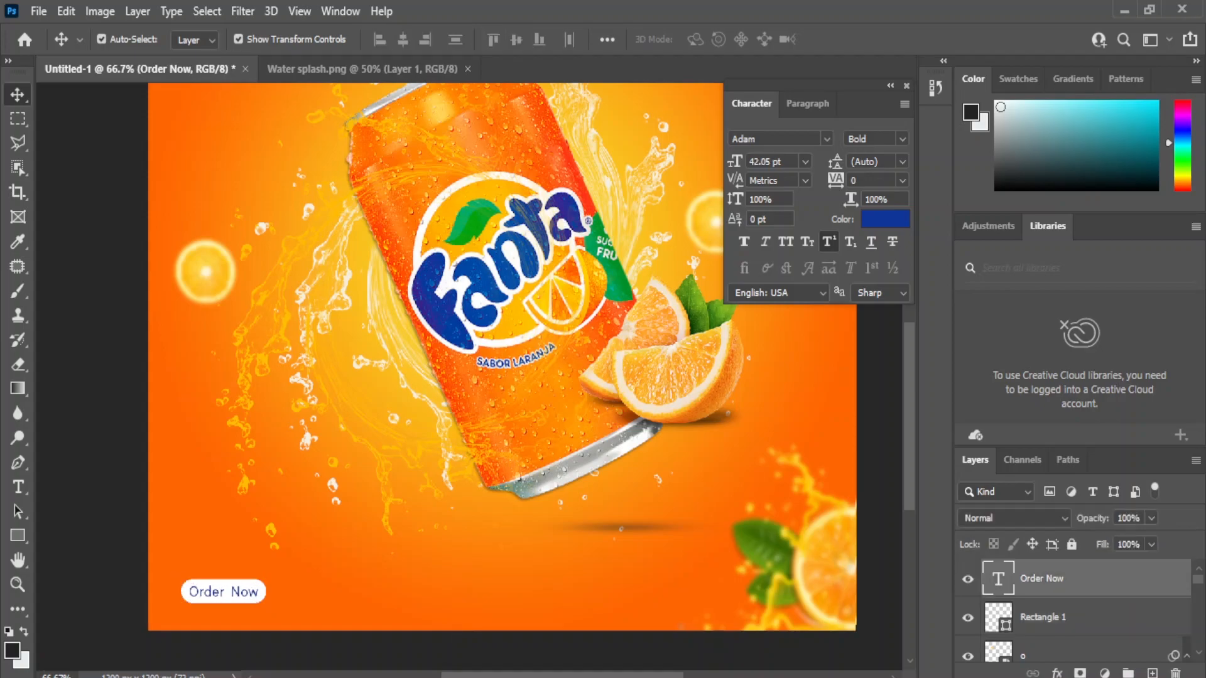
click(885, 219)
click(286, 559)
click(616, 282)
click(1139, 337)
click(18, 95)
click(95, 377)
click(223, 592)
drag(227, 592, 412, 593)
key(w)
key(t)
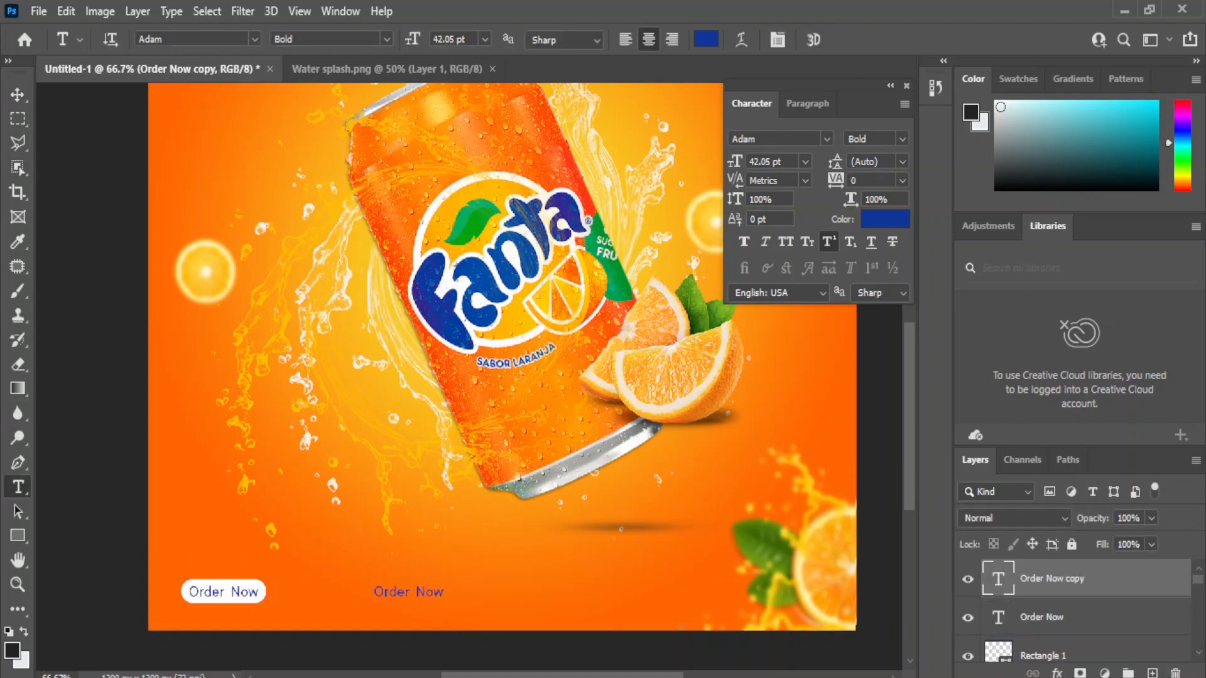
click(412, 592)
key(ctrl+a)
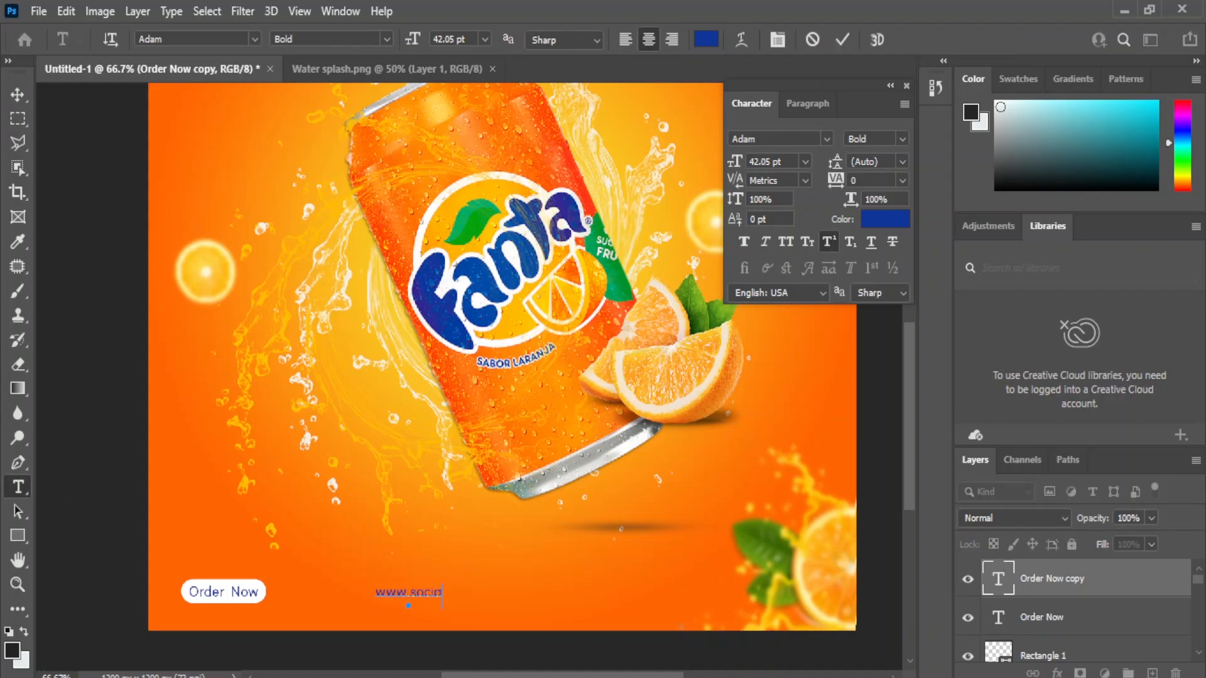
click(18, 95)
click(885, 219)
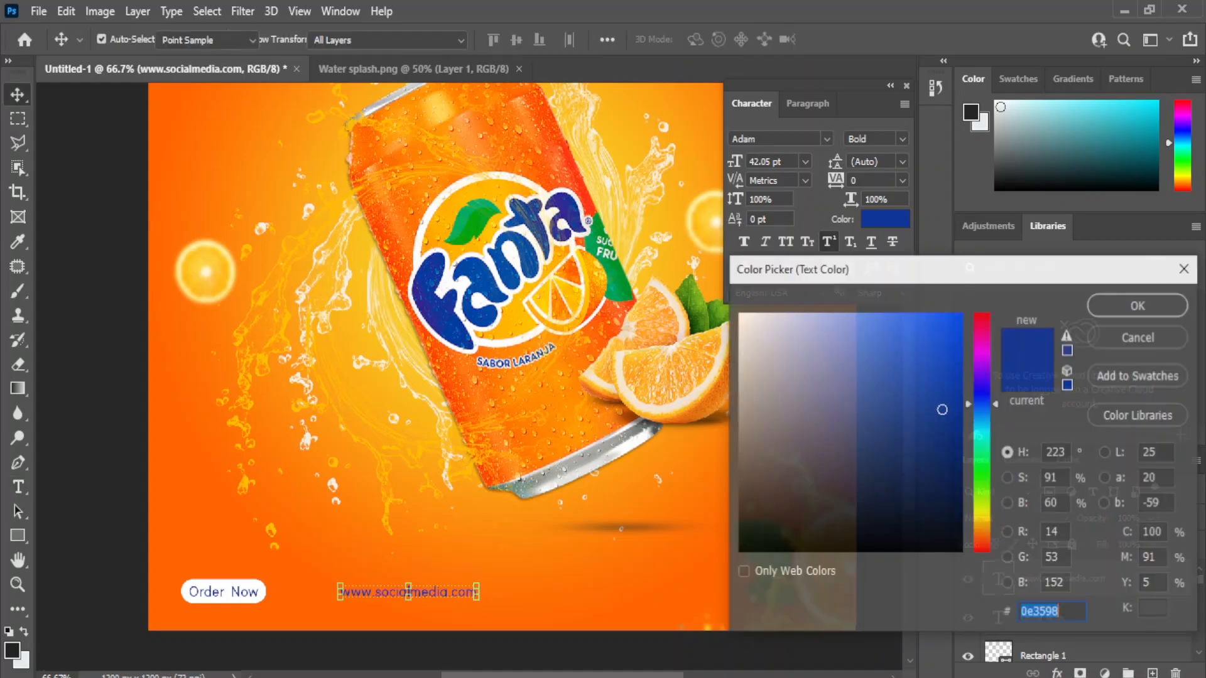
click(744, 315)
click(1139, 304)
click(408, 653)
click(408, 592)
Step: Duplicate the web address to the bottom right and replace it with the contact phone number
key(ctrl+j)
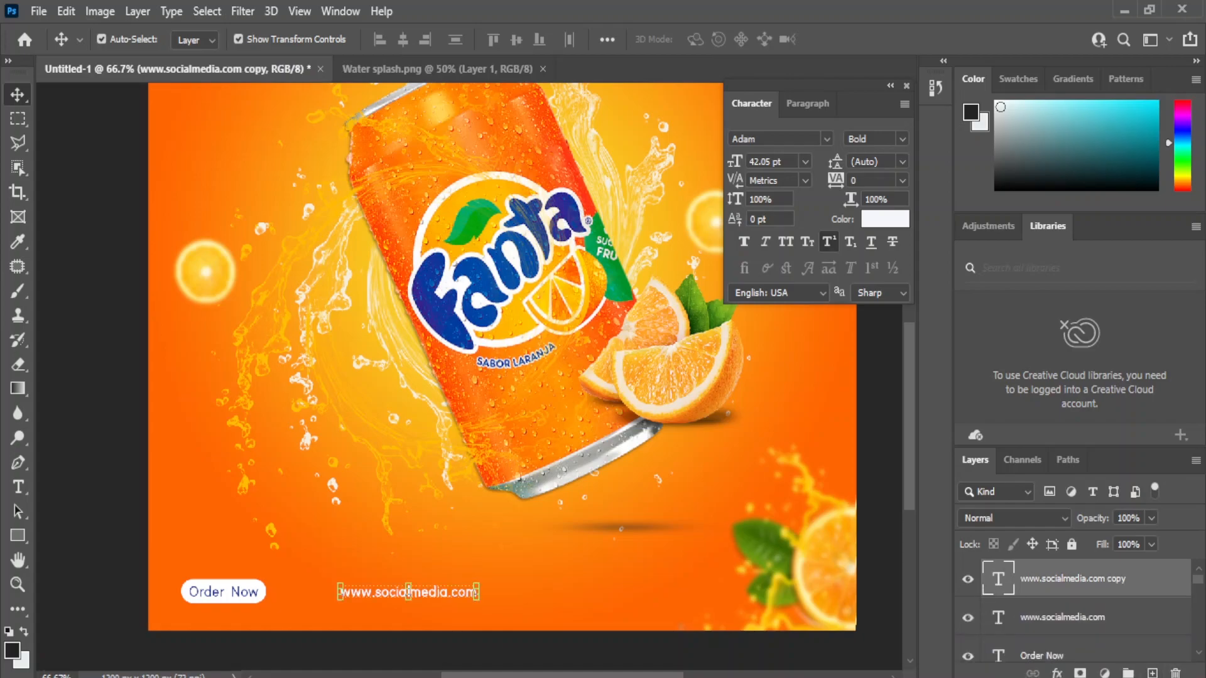
drag(408, 593, 662, 592)
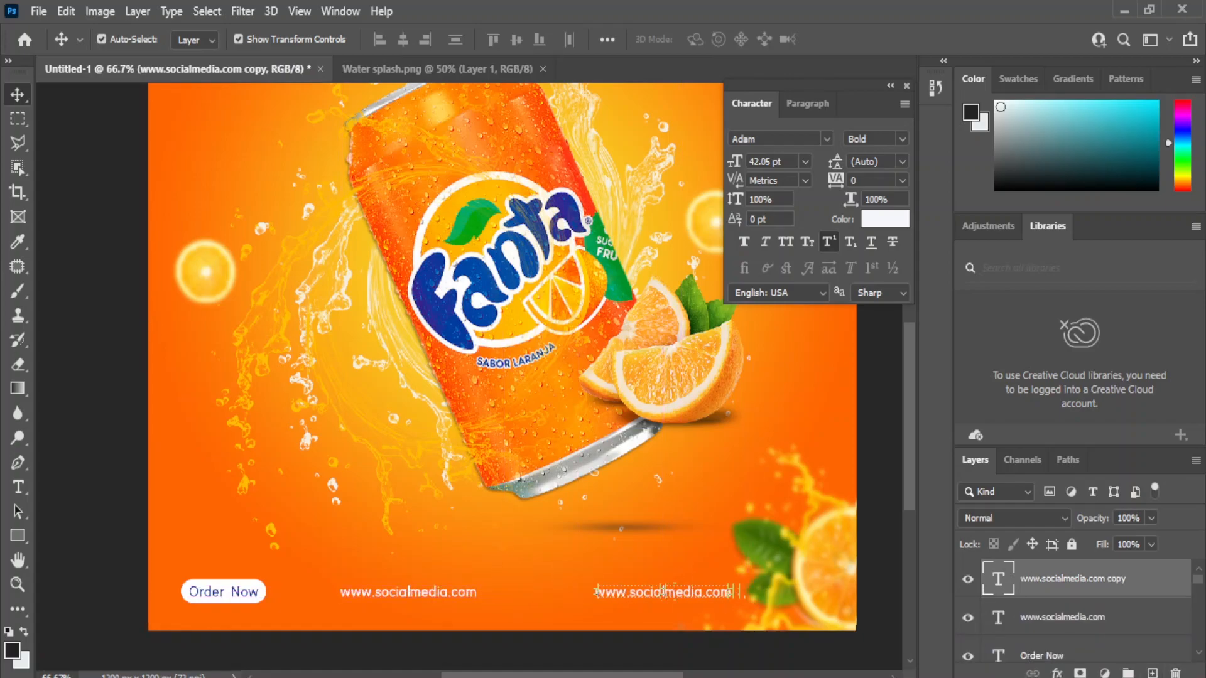
click(18, 487)
double_click(663, 592)
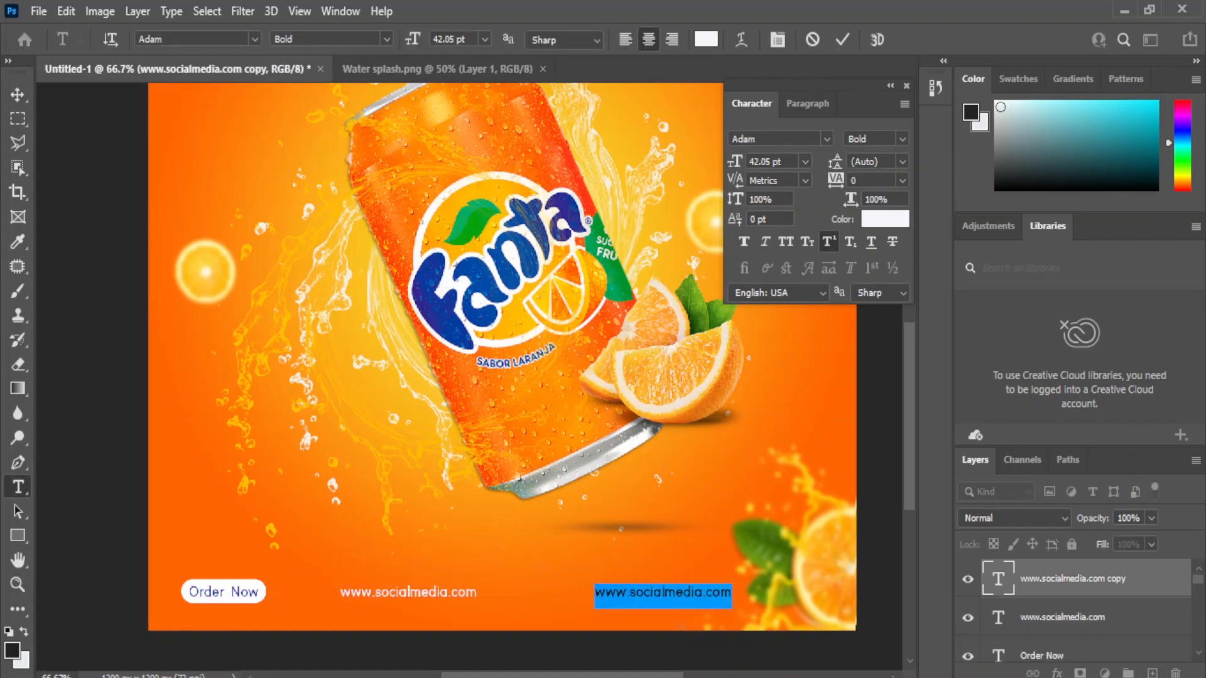
key(BackSpace)
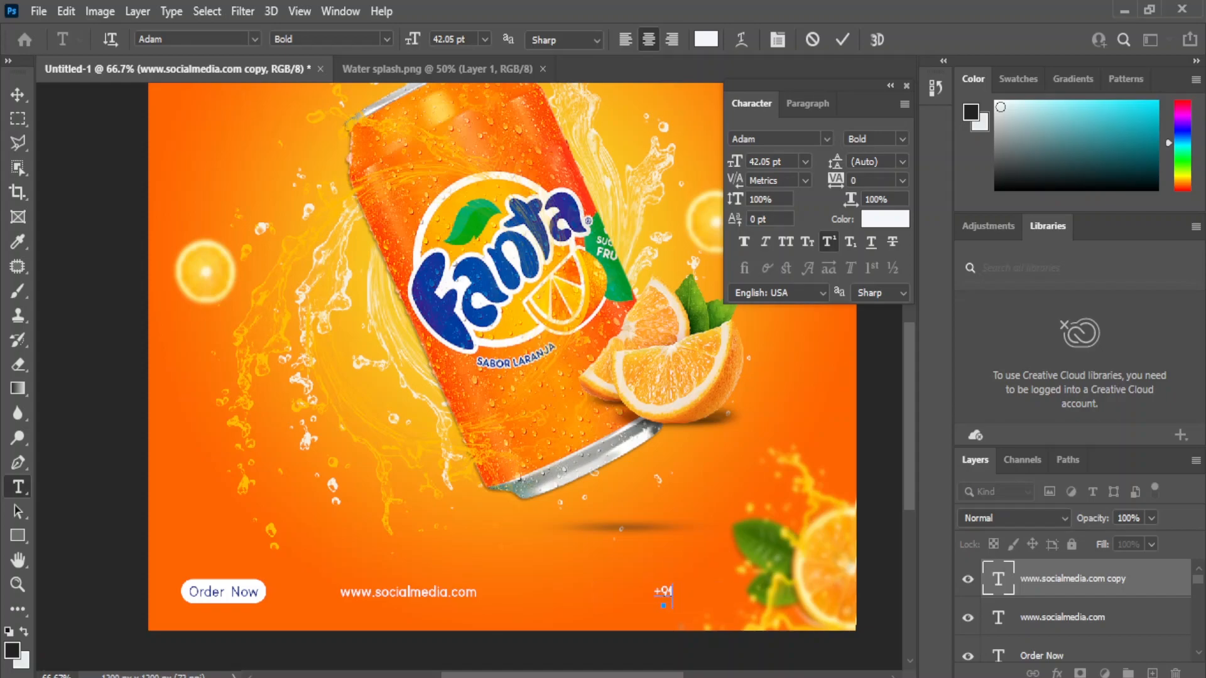
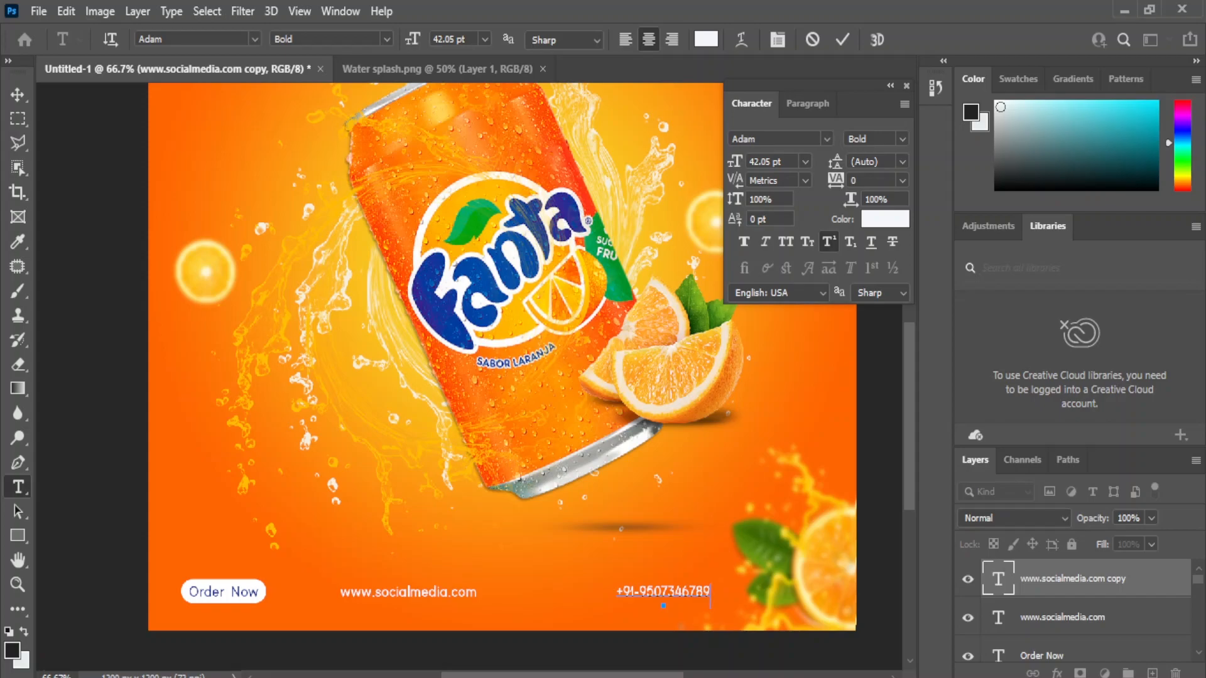
click(17, 95)
drag(663, 592, 687, 592)
click(94, 590)
Step: Shift the Order Now text and pill slightly left
click(223, 592)
shift+click(223, 601)
drag(224, 592, 206, 592)
click(94, 597)
click(409, 592)
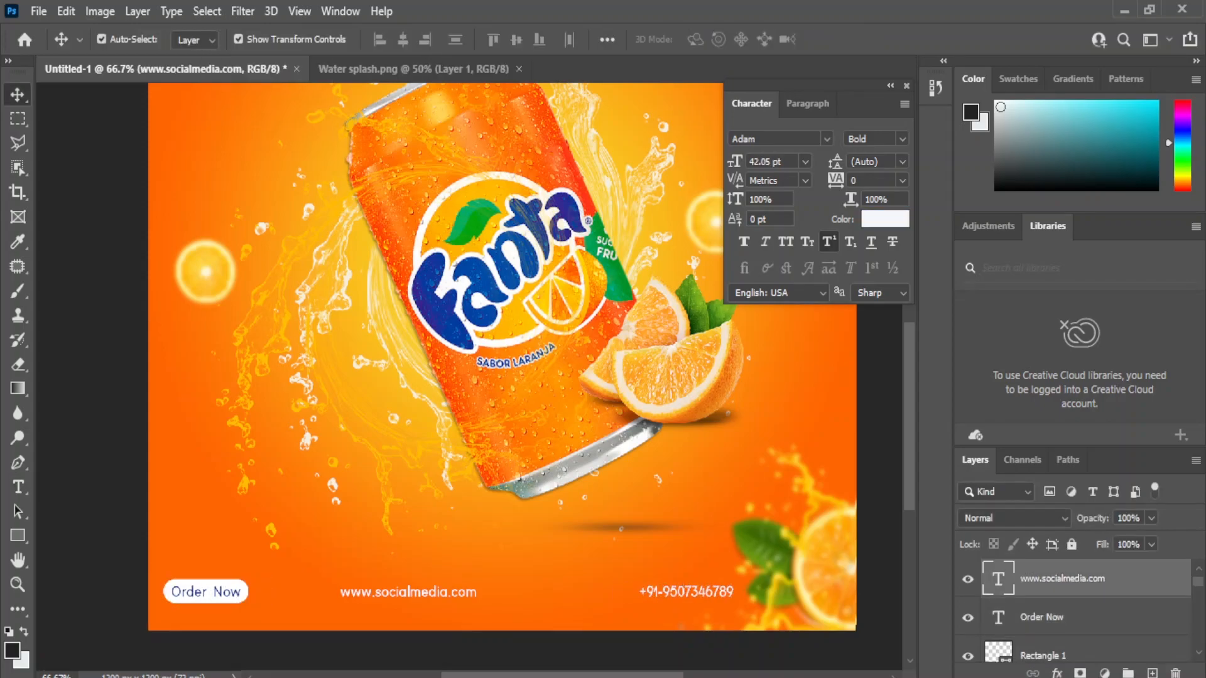
scroll(408, 592, down, 2)
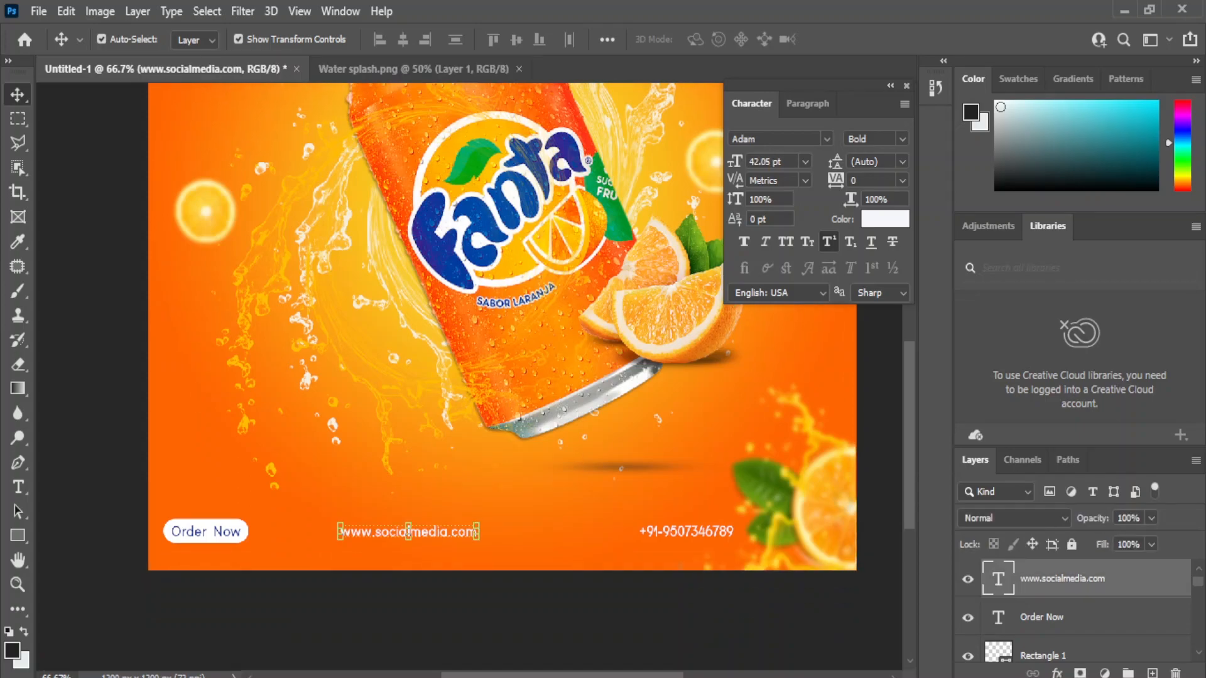
scroll(1080, 609, down, 10)
ctrl+click(1081, 604)
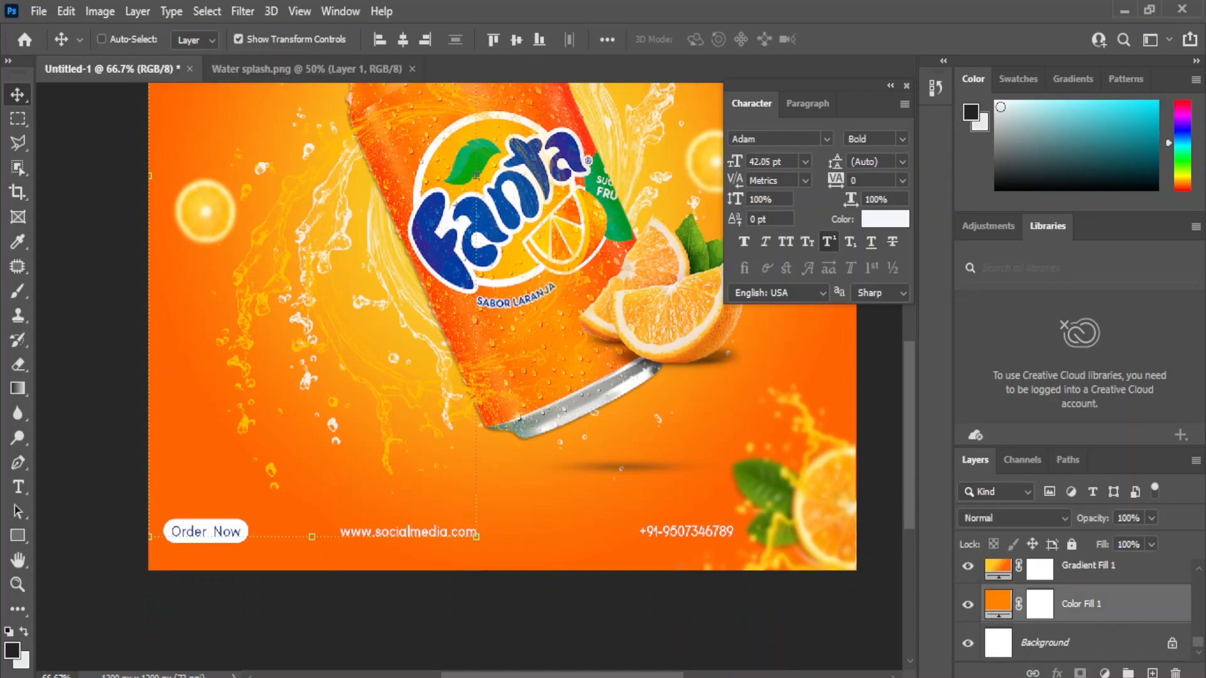
click(408, 606)
click(408, 532)
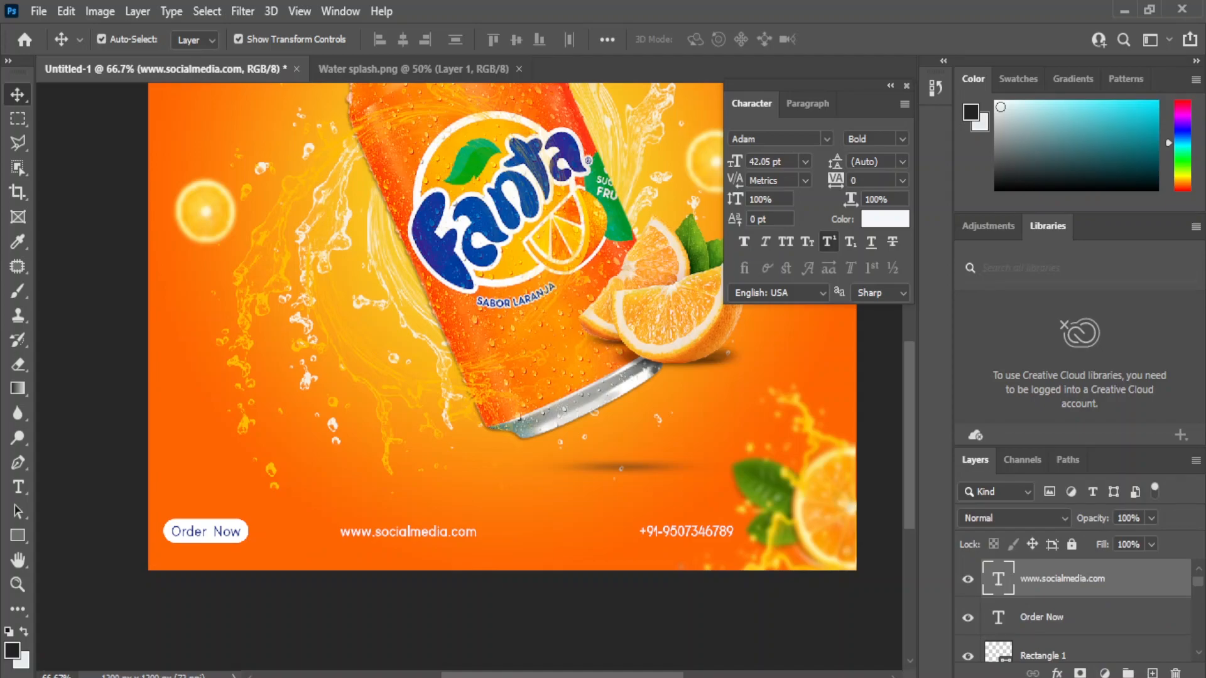
right_click(17, 535)
click(97, 535)
key(v)
click(414, 606)
drag(417, 565, 403, 628)
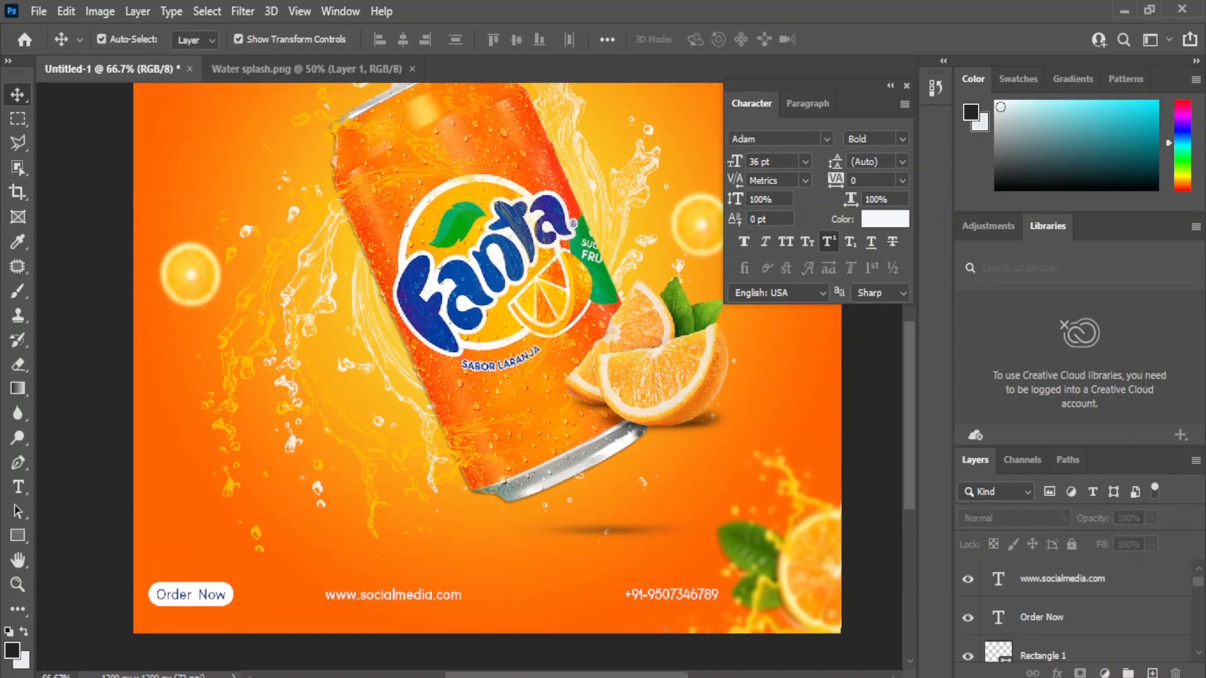
click(405, 594)
key(shift+Right)
key(shift+Right)
key(shift+Right)
key(shift+Right)
Step: Distribute and vertically center the phone number, web address and Order Now pill in one row
shift+click(1068, 617)
scroll(1067, 602, up, 1)
click(1067, 579)
scroll(1068, 603, down, 2)
shift+click(1068, 618)
click(455, 40)
click(516, 40)
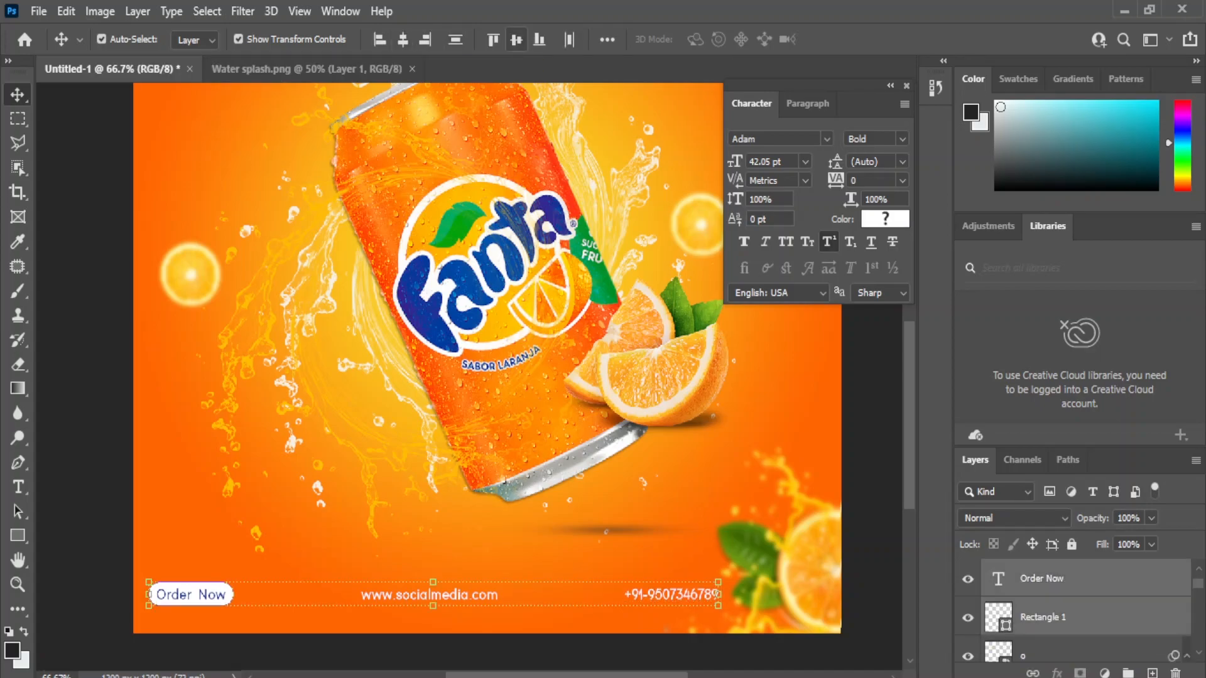
click(872, 452)
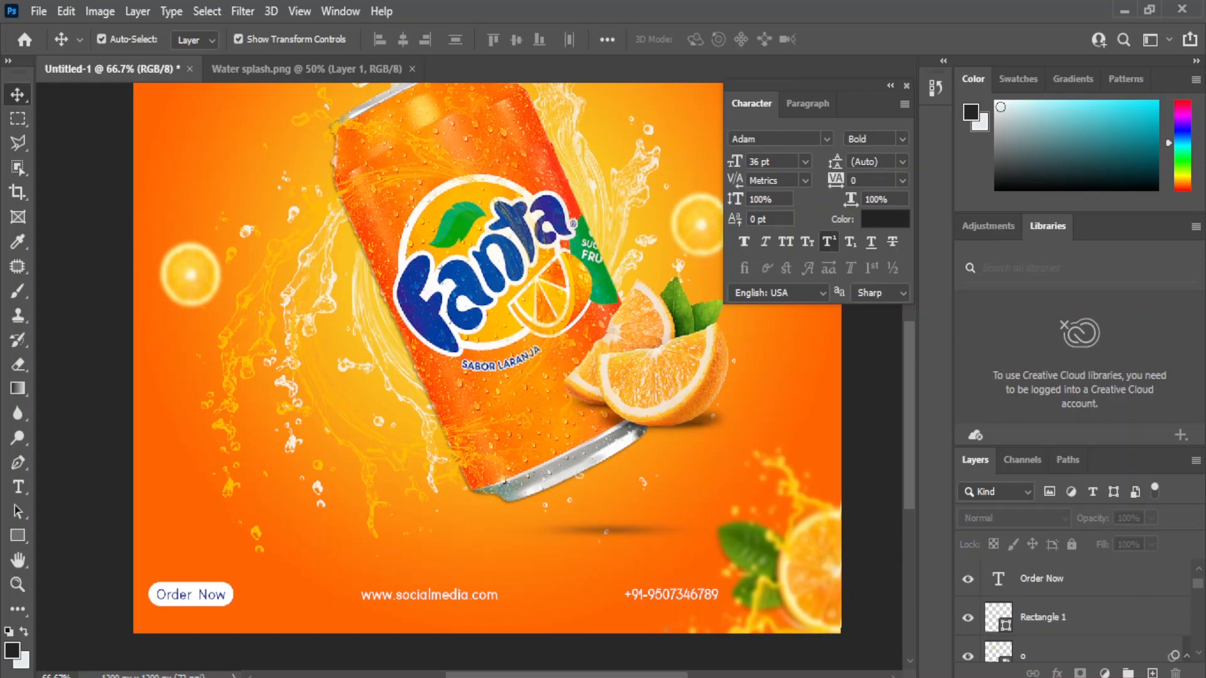
Step: Add a 72 pt 'Fanta' text layer at the top centre in the Anja Eliane font
drag(439, 276, 421, 460)
key(ctrl+minus)
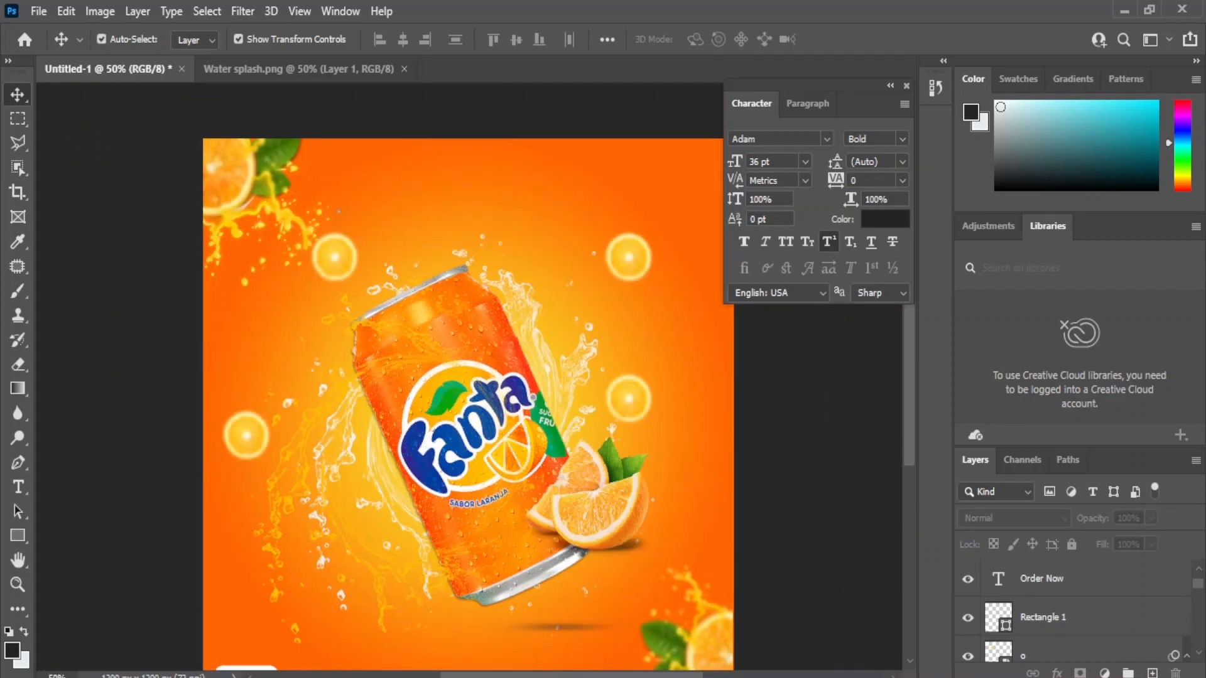
drag(427, 376, 422, 327)
key(t)
click(395, 164)
text(F)
click(17, 95)
click(805, 162)
click(776, 404)
drag(391, 153, 460, 150)
click(827, 139)
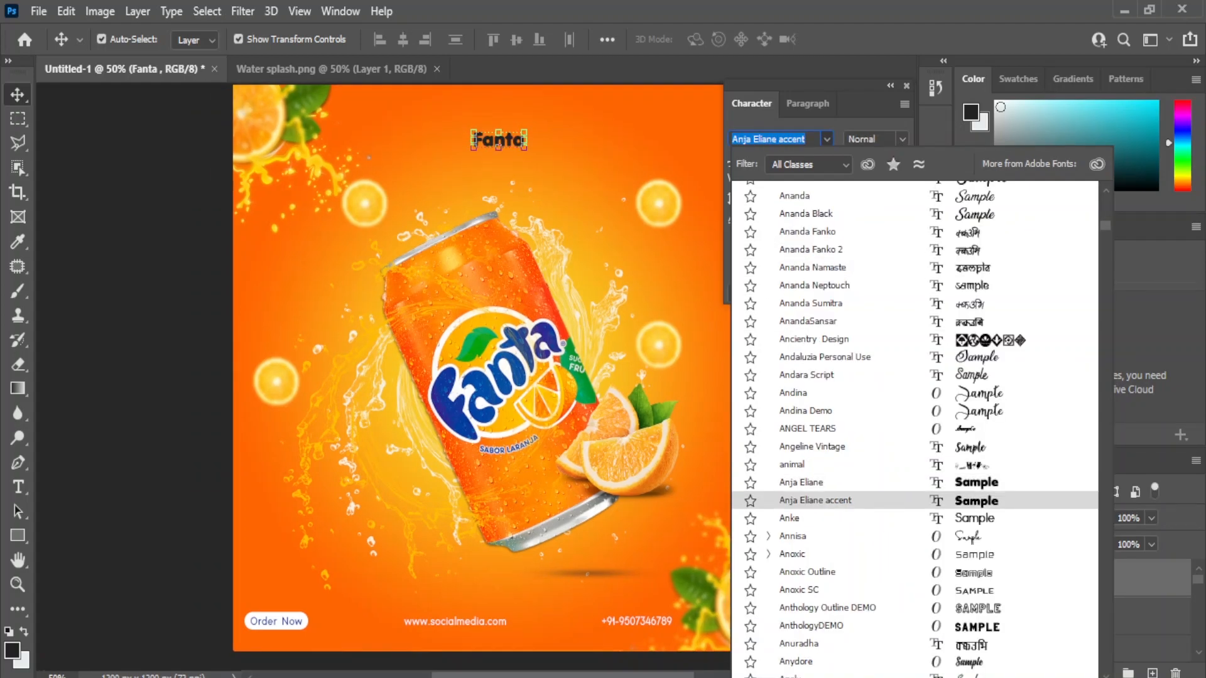
click(801, 482)
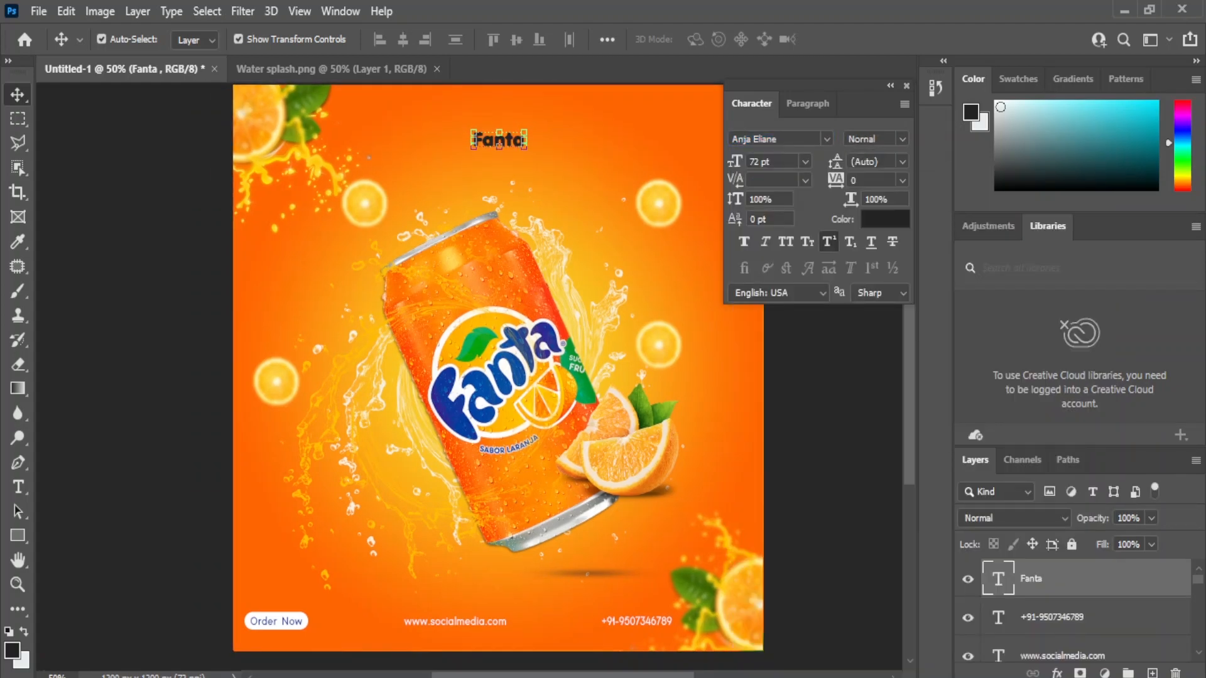
Step: Scale the Fanta headline to about 261%, roughly 188 pt, and commit
drag(473, 146, 411, 176)
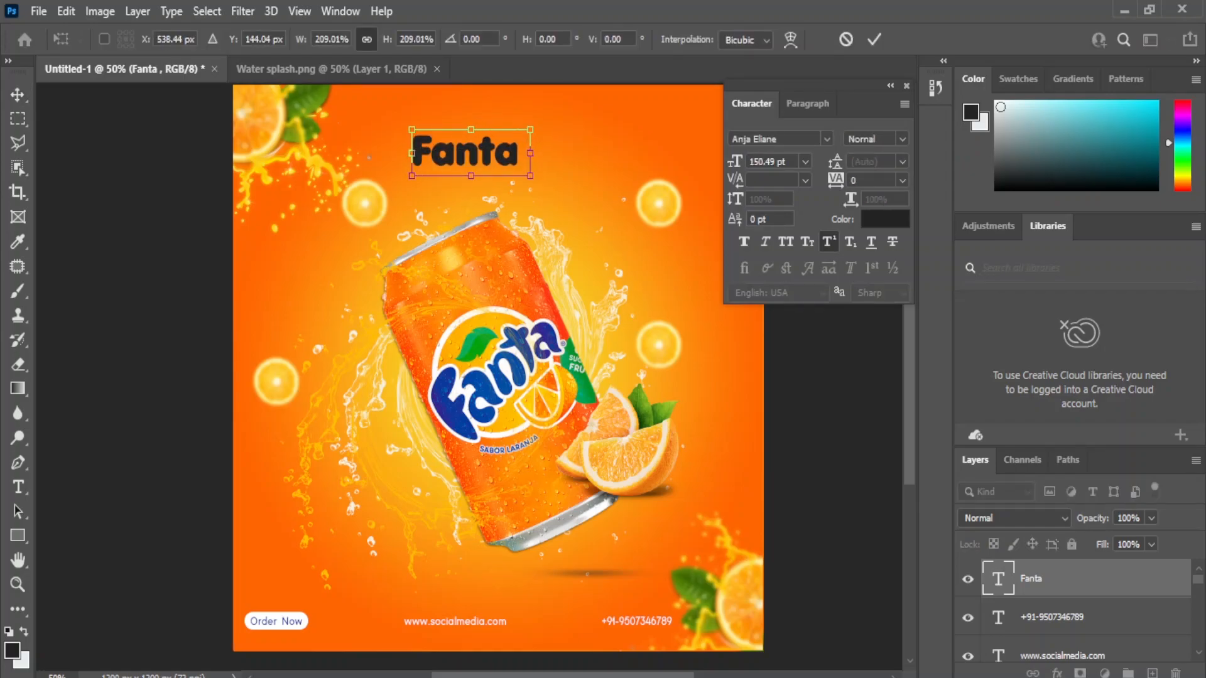
drag(530, 129, 559, 118)
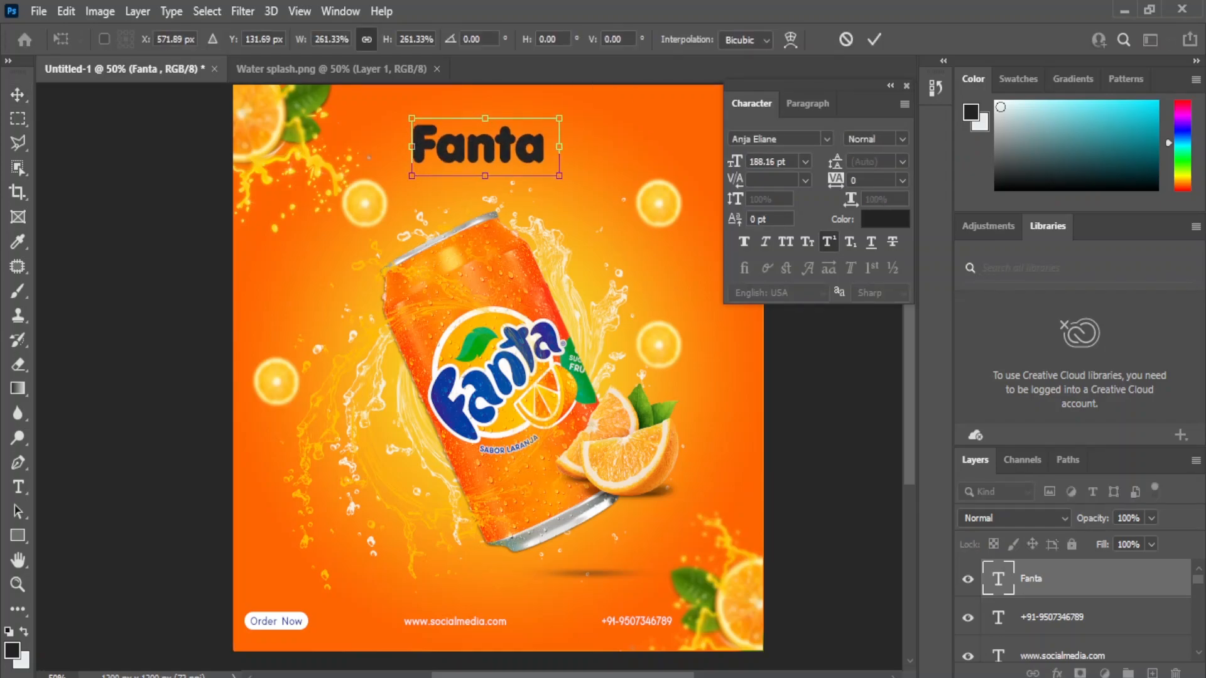
key(Return)
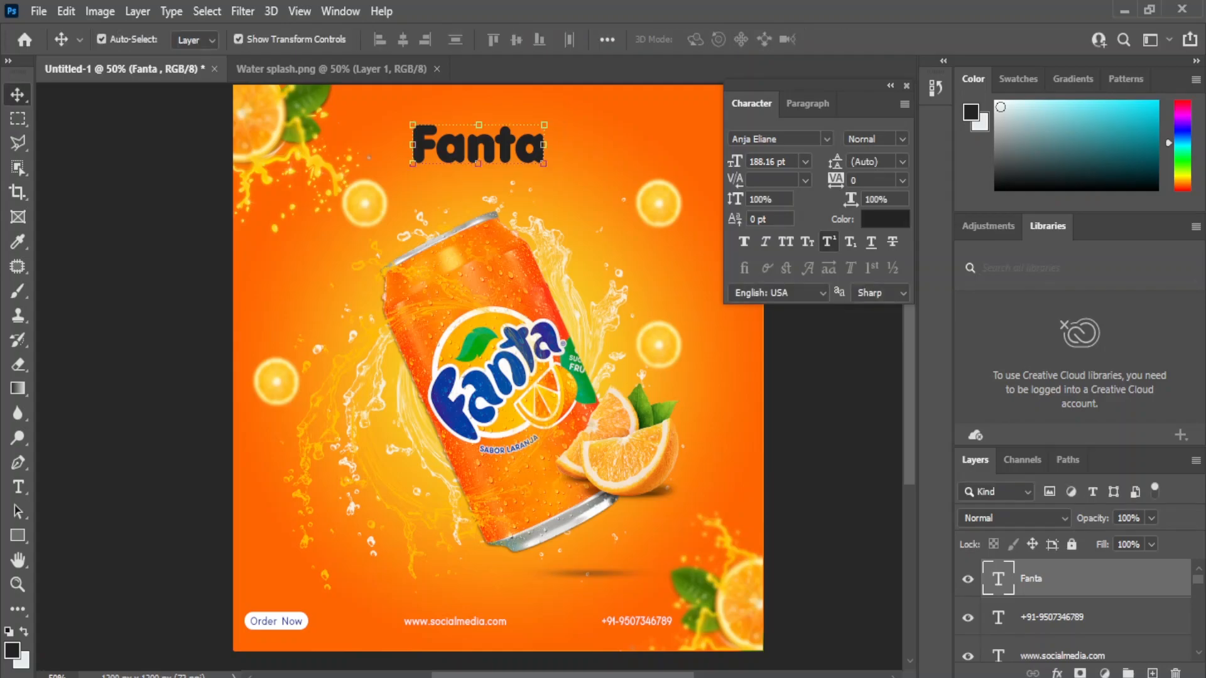
shift+click(584, 138)
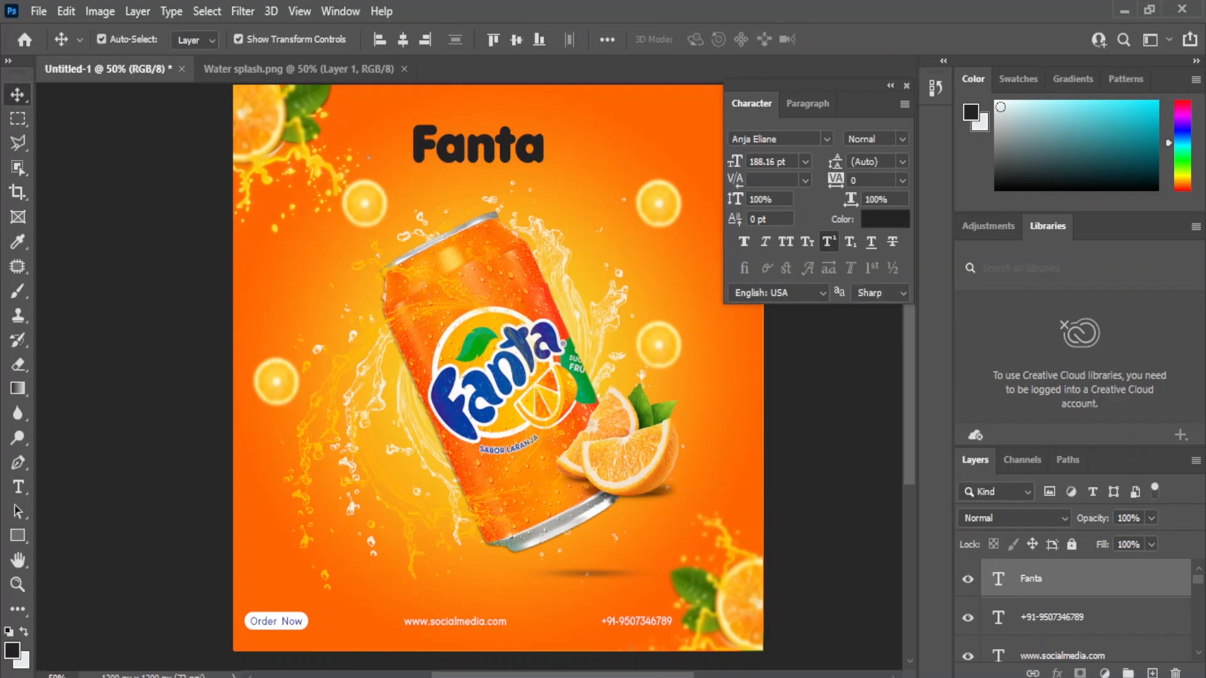
Step: Set the Fanta headline text colour to #ffb400
click(885, 219)
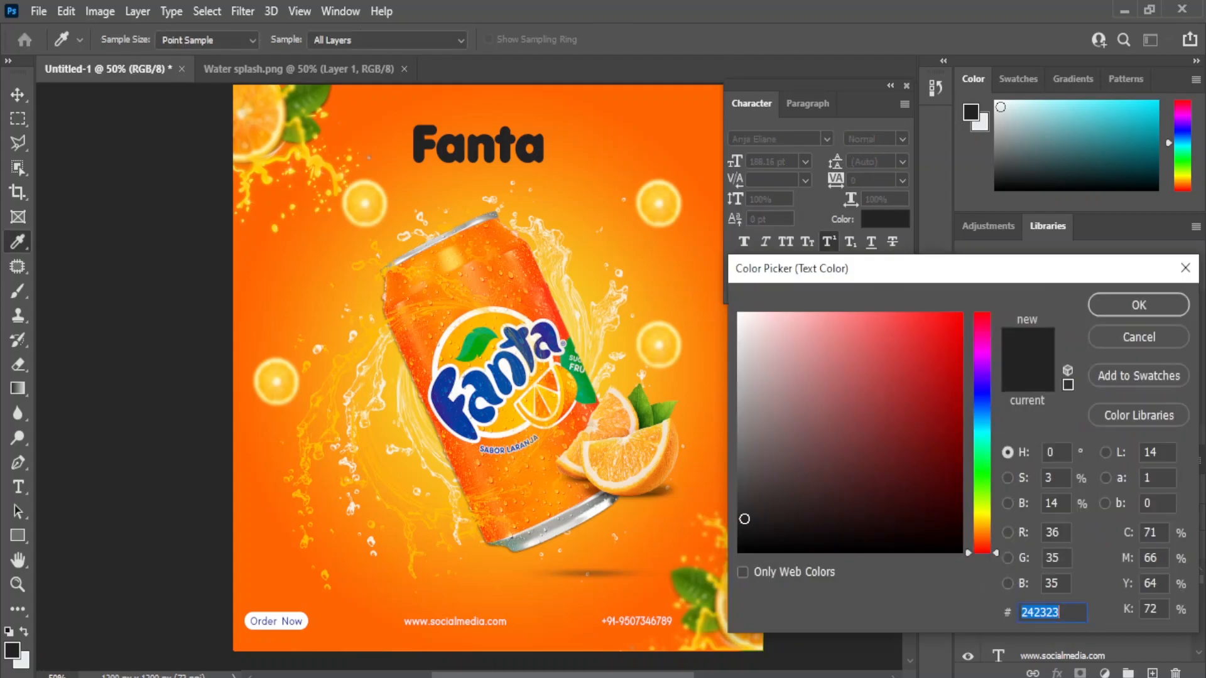
text(ffb400)
click(1139, 305)
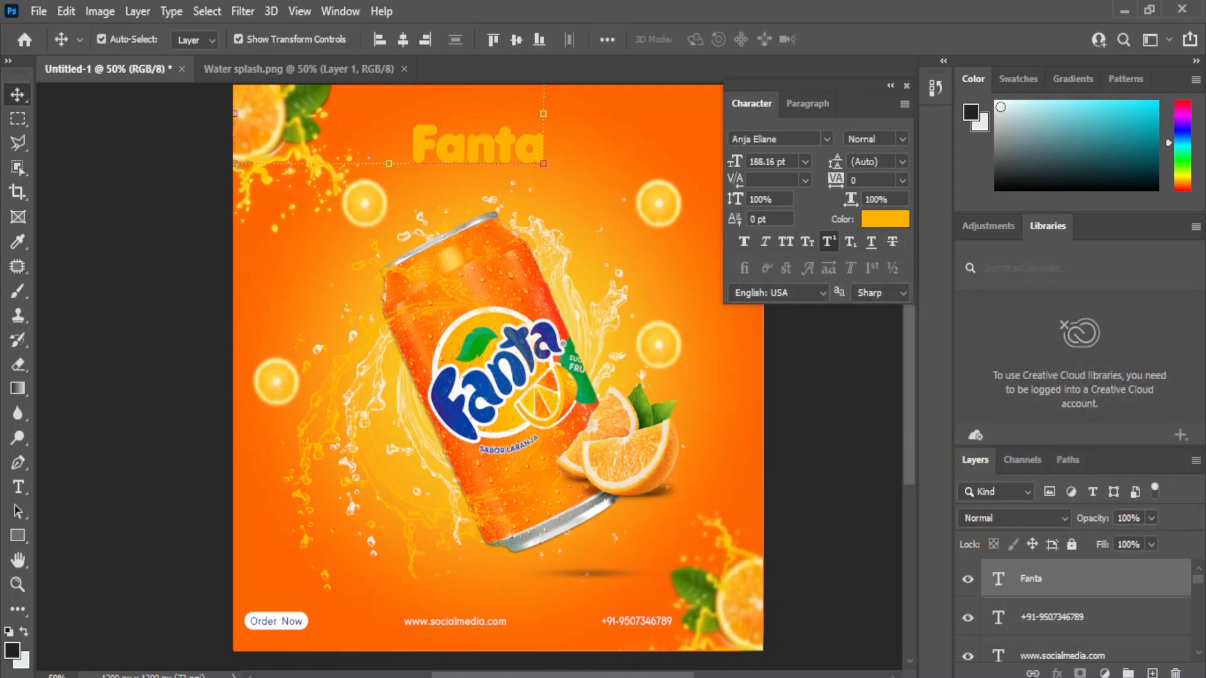
click(1080, 578)
Step: Give the headline a white Stroke and a 7 px Outer Glow
click(1057, 672)
click(1080, 492)
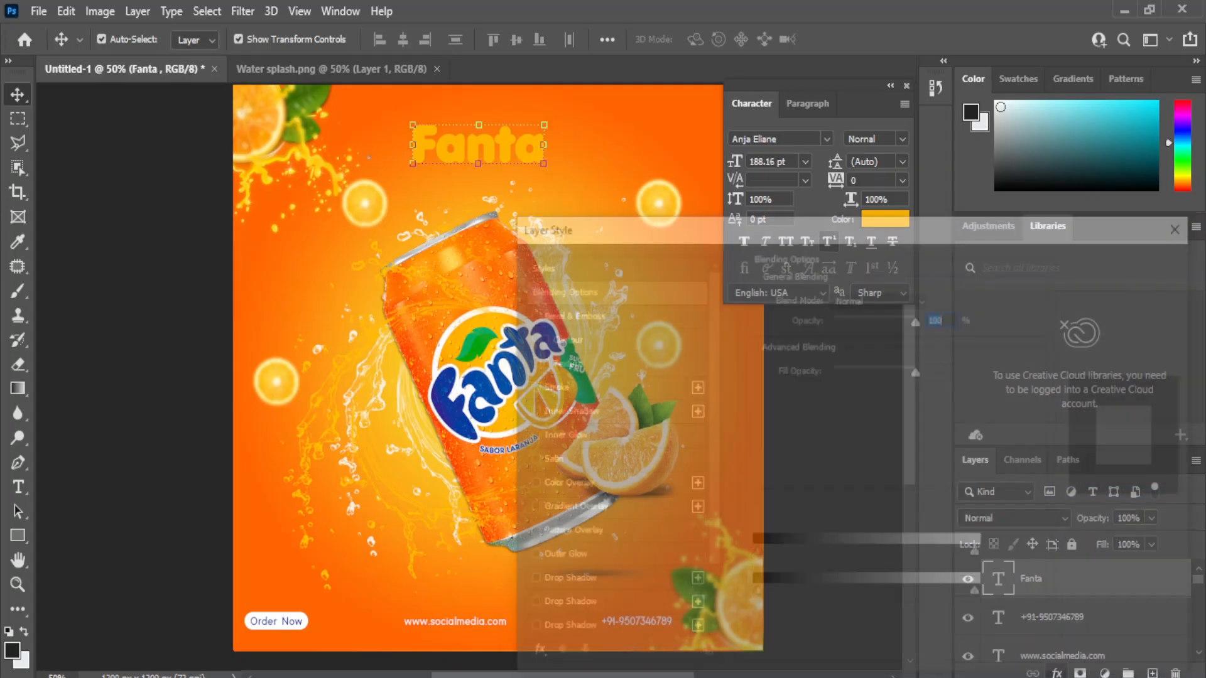
click(548, 386)
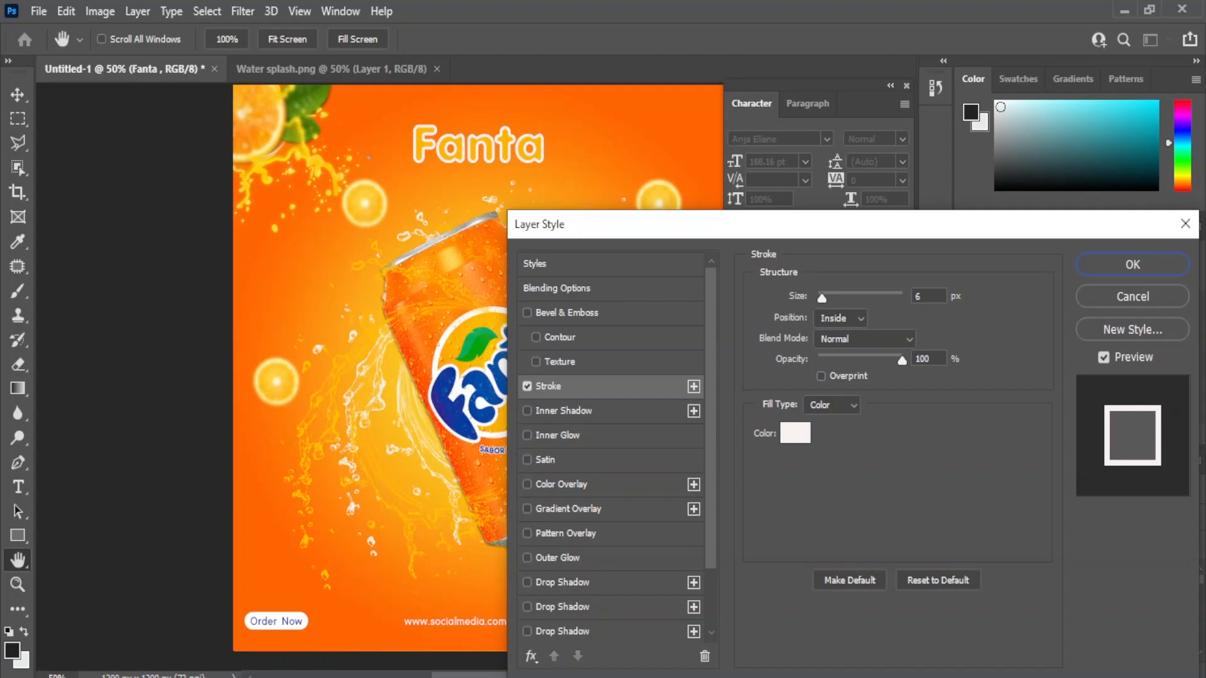
click(526, 557)
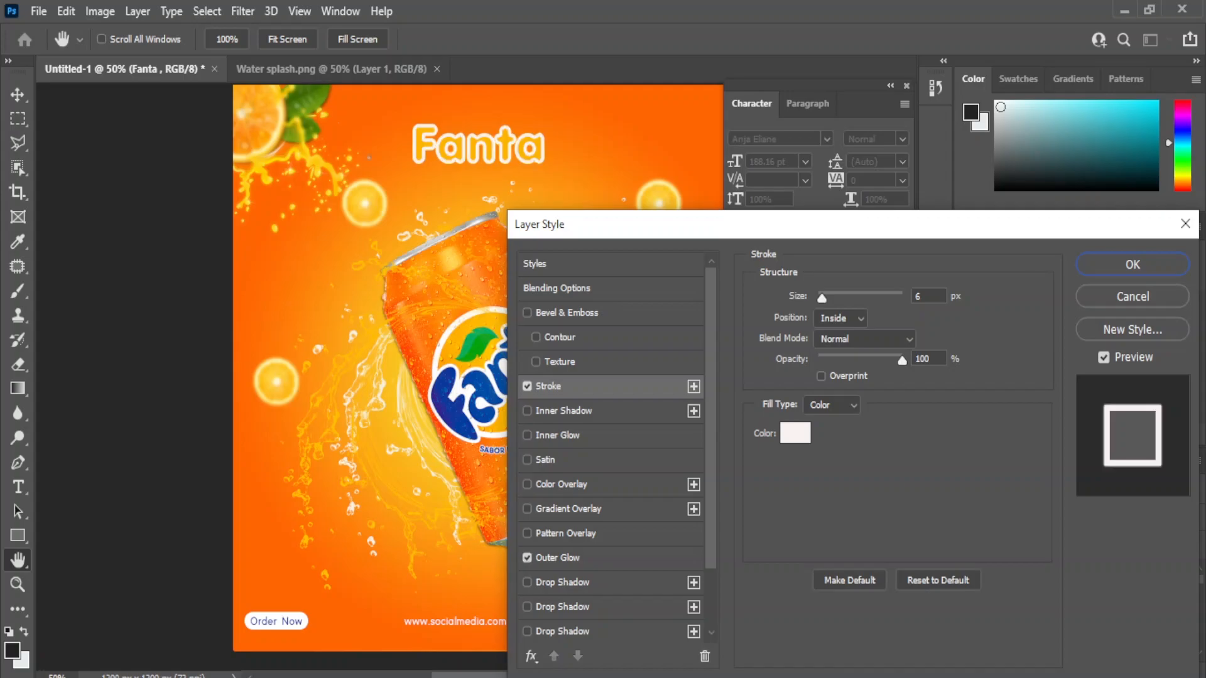
click(565, 558)
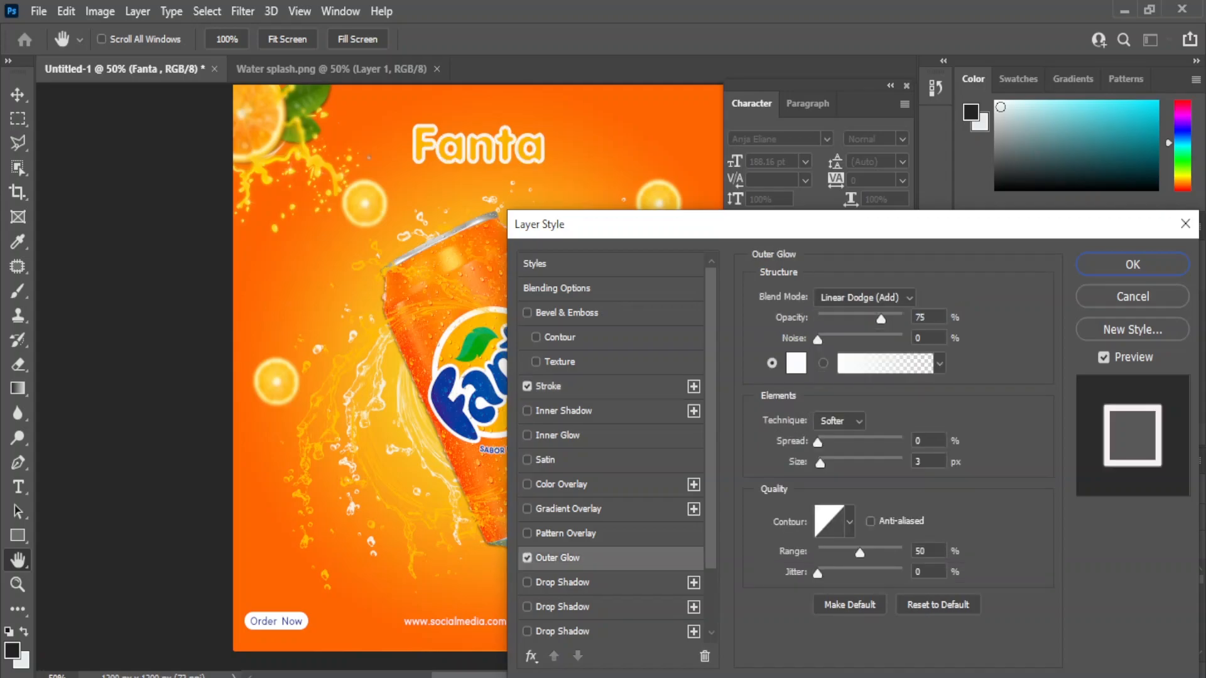
drag(820, 463, 823, 463)
drag(618, 234, 586, 218)
click(530, 565)
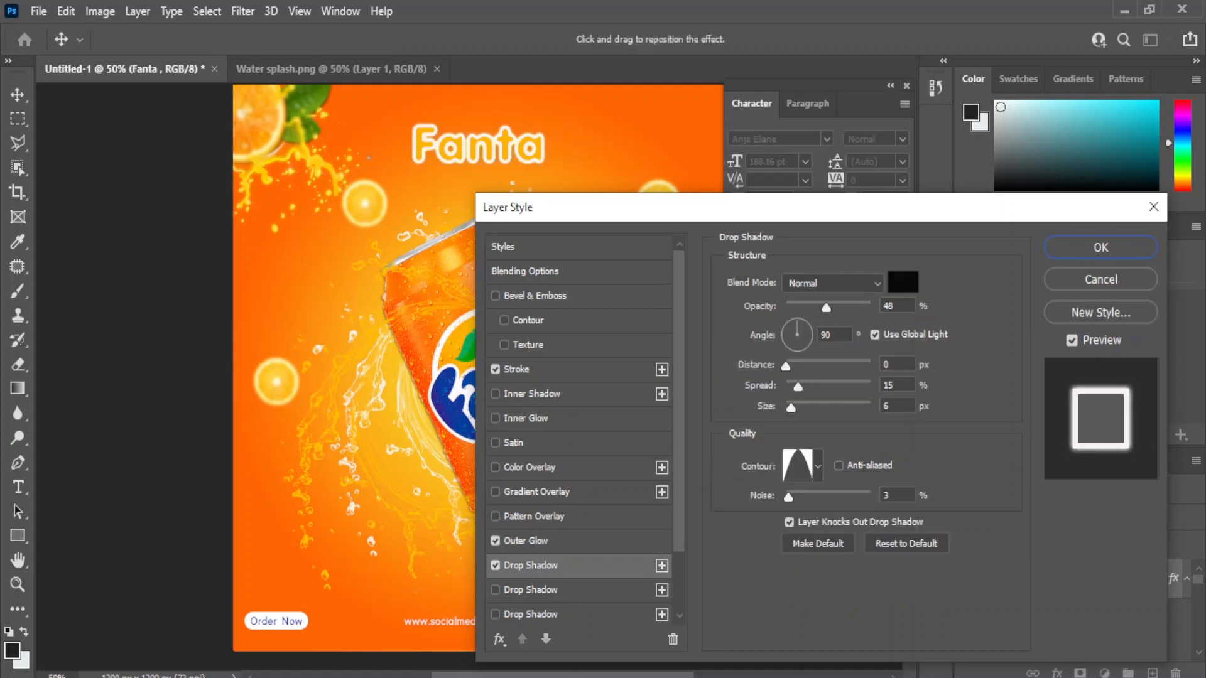
click(496, 565)
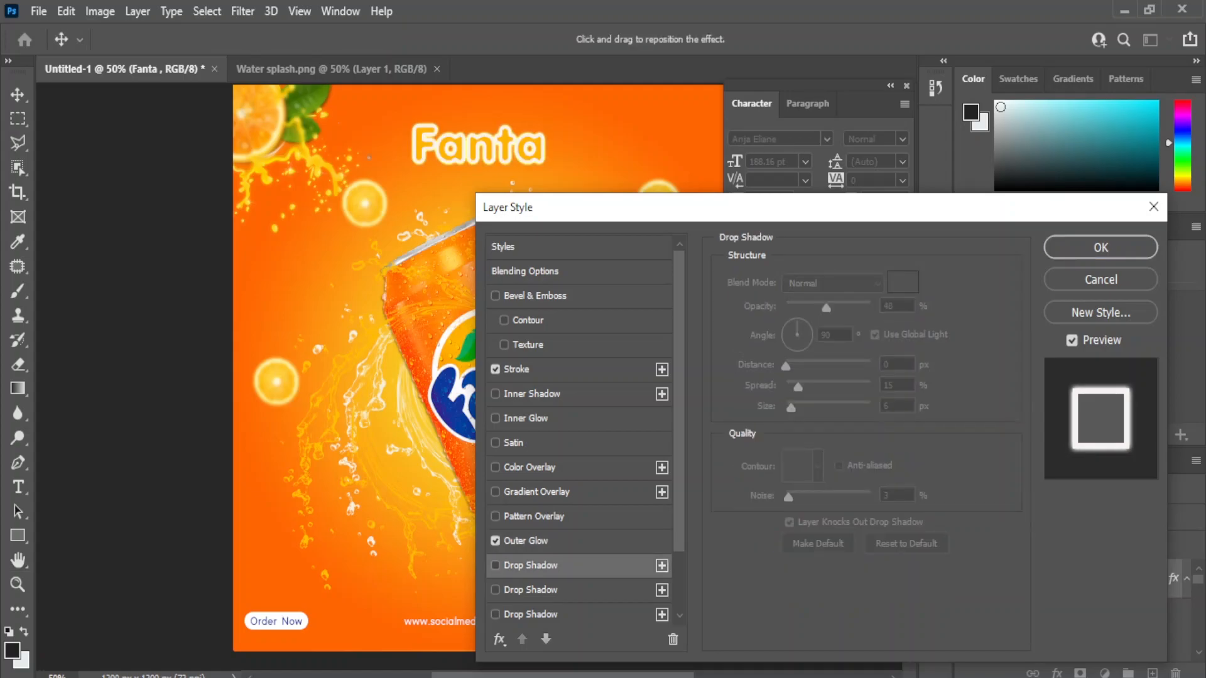
Step: Add a yellow Color Overlay to the headline and apply the layer effects
click(529, 467)
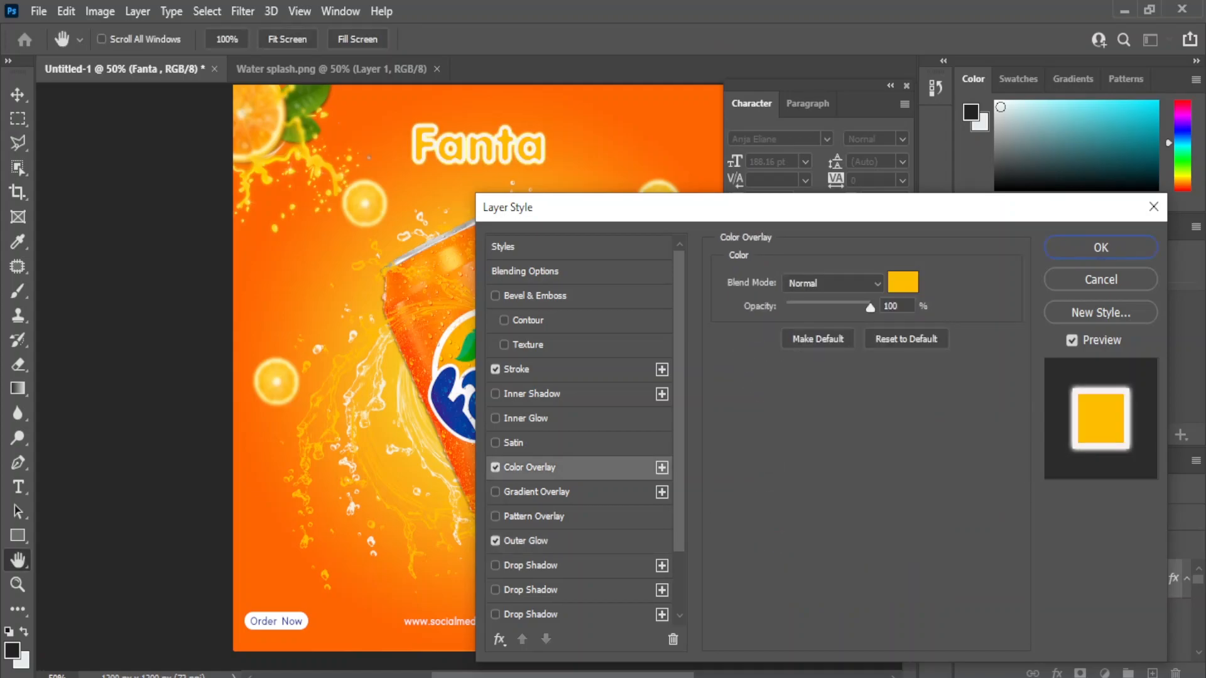
click(902, 282)
click(756, 331)
click(1138, 339)
drag(622, 208, 538, 236)
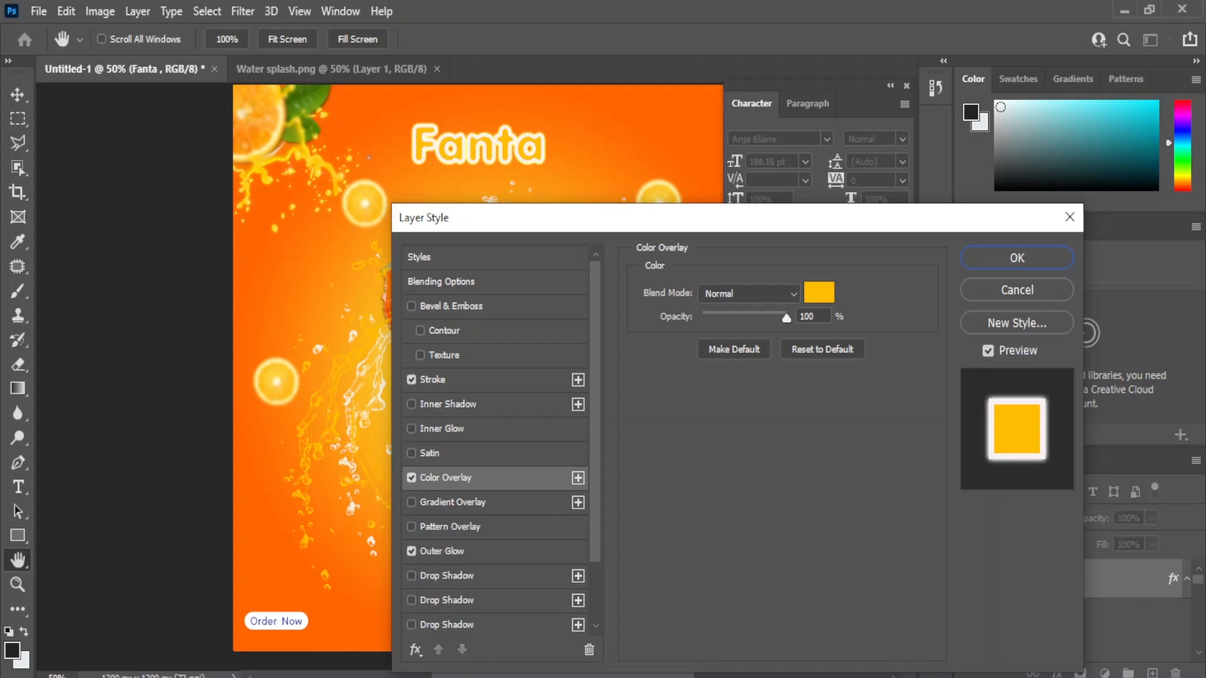
key(Return)
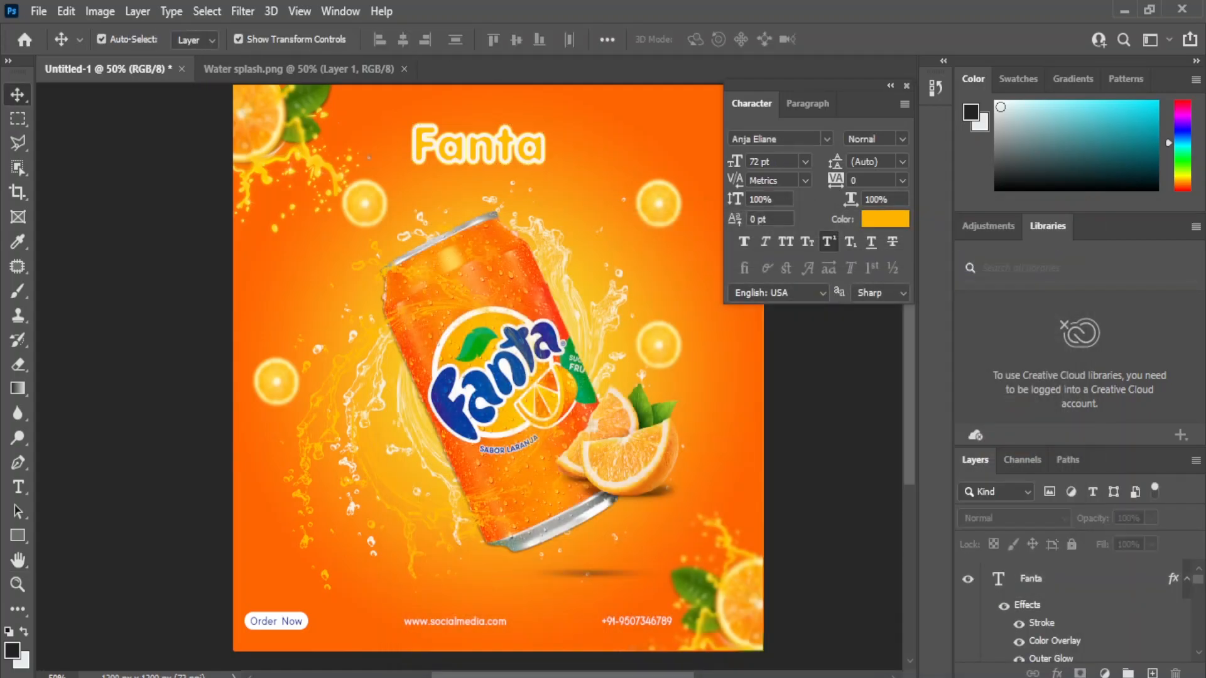
Step: Type 'Orange' on the poster and set its font to Adam Bold
click(18, 486)
click(235, 276)
text(Orange)
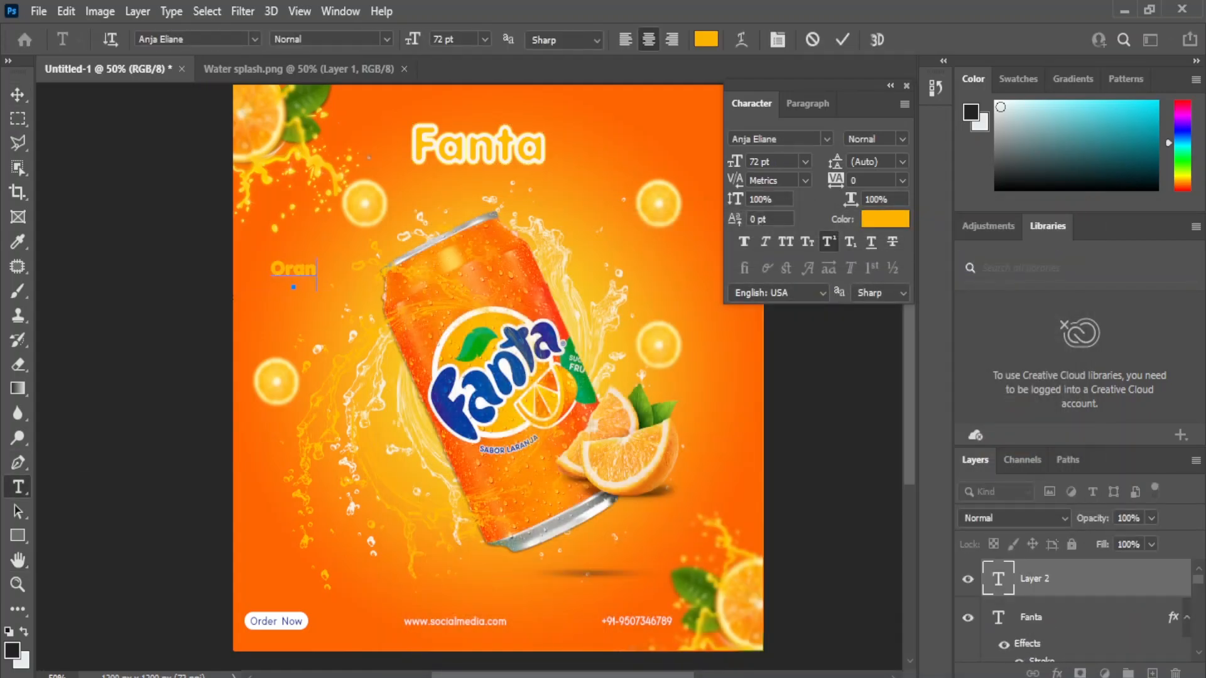
click(17, 94)
click(826, 140)
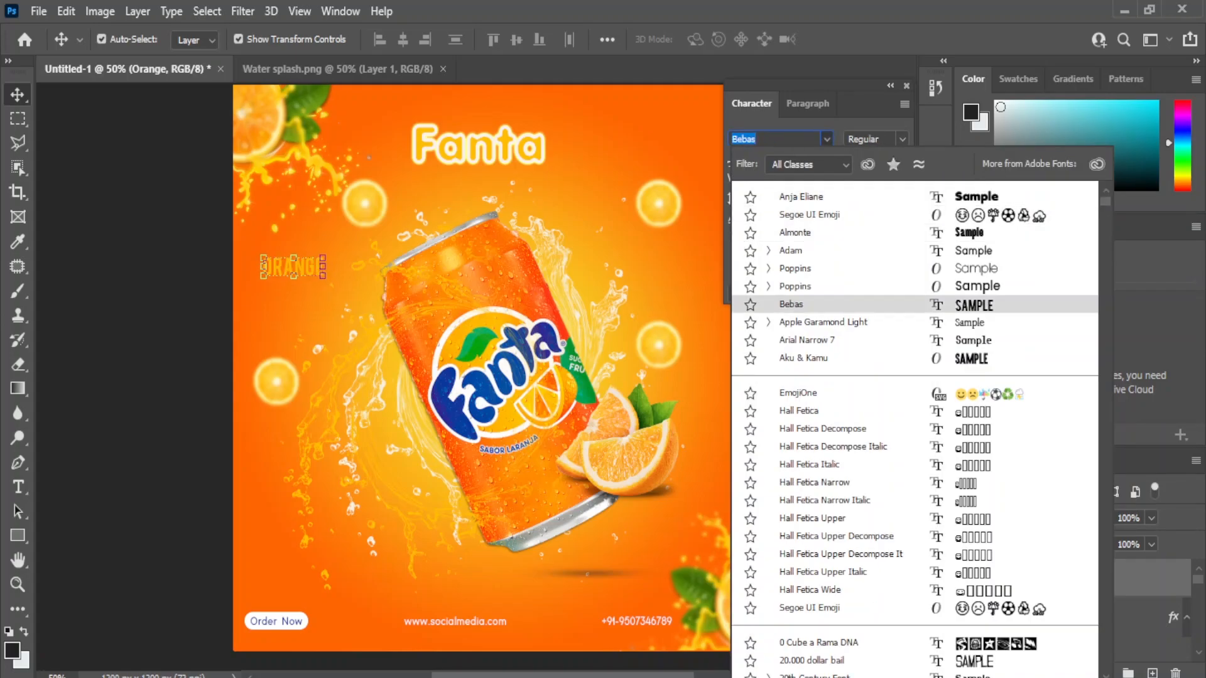
scroll(816, 365, down, 4)
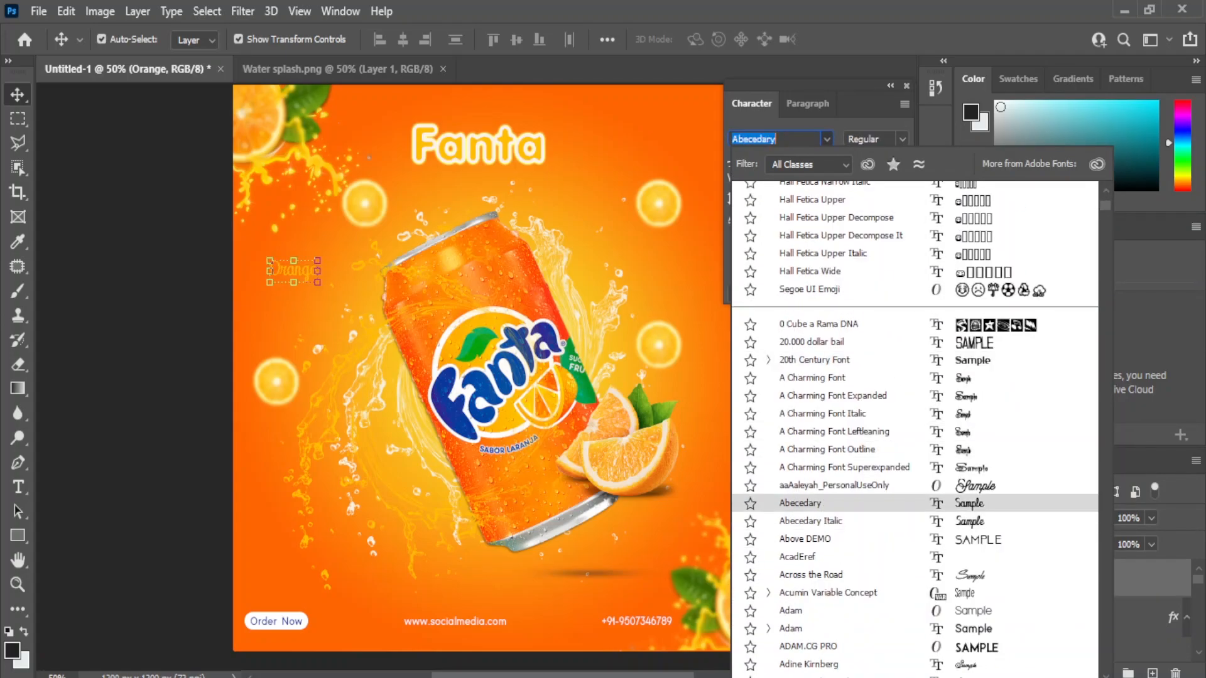
scroll(816, 481, down, 3)
Step: Make the Orange text white
click(885, 219)
click(746, 320)
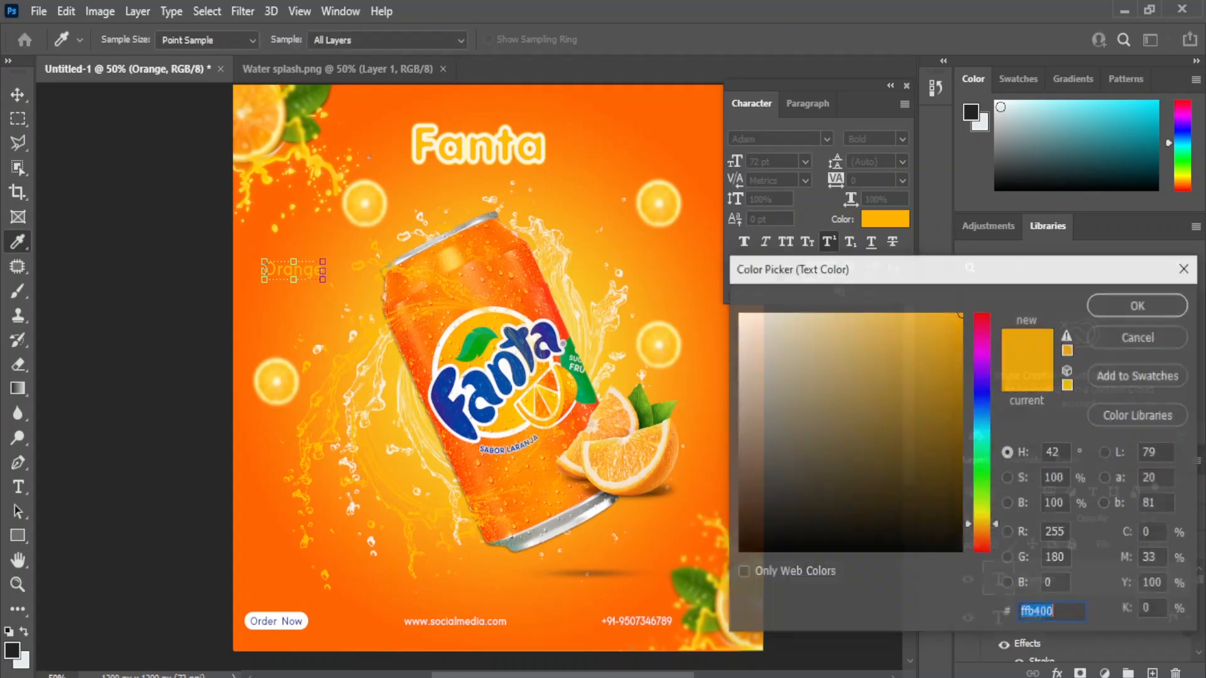
click(477, 344)
click(584, 392)
click(1131, 309)
key(ctrl+z)
click(885, 219)
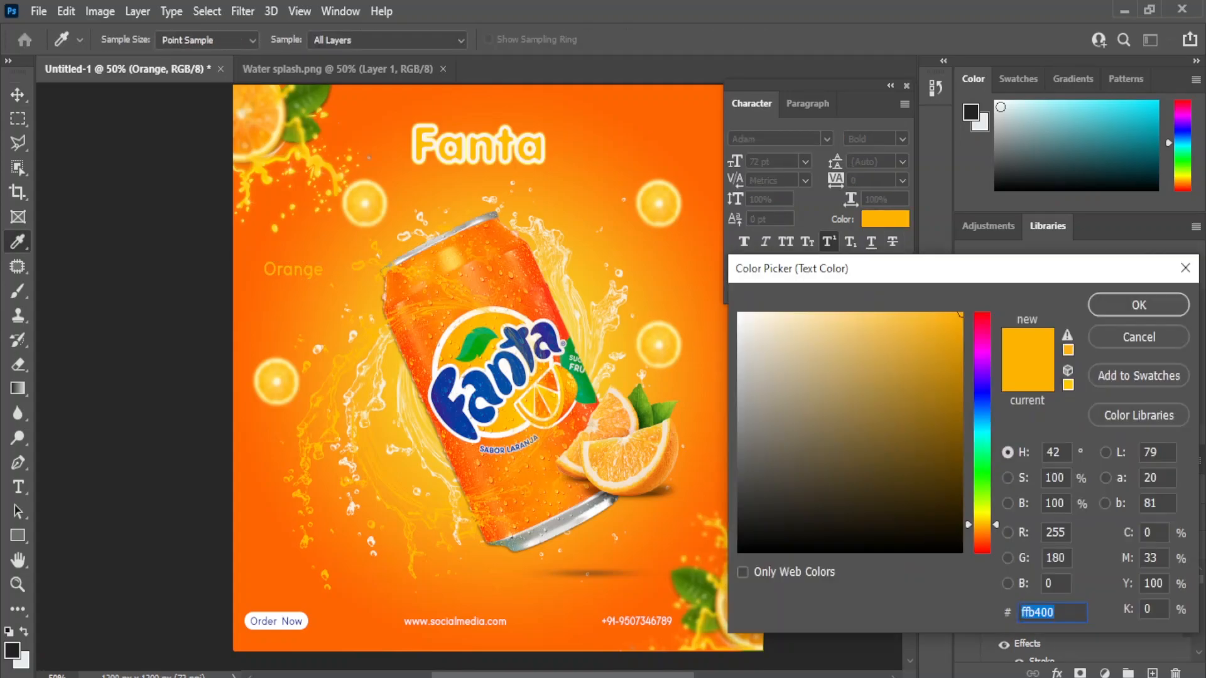
click(747, 319)
click(1138, 305)
Step: Position Orange centred just below Fanta, nudging both titles up together
drag(277, 270, 513, 183)
key(shift+Up)
key(shift+Up)
click(823, 390)
click(529, 174)
key(shift+Down)
key(shift+Down)
click(823, 389)
click(529, 184)
key(shift+Up)
key(shift+Up)
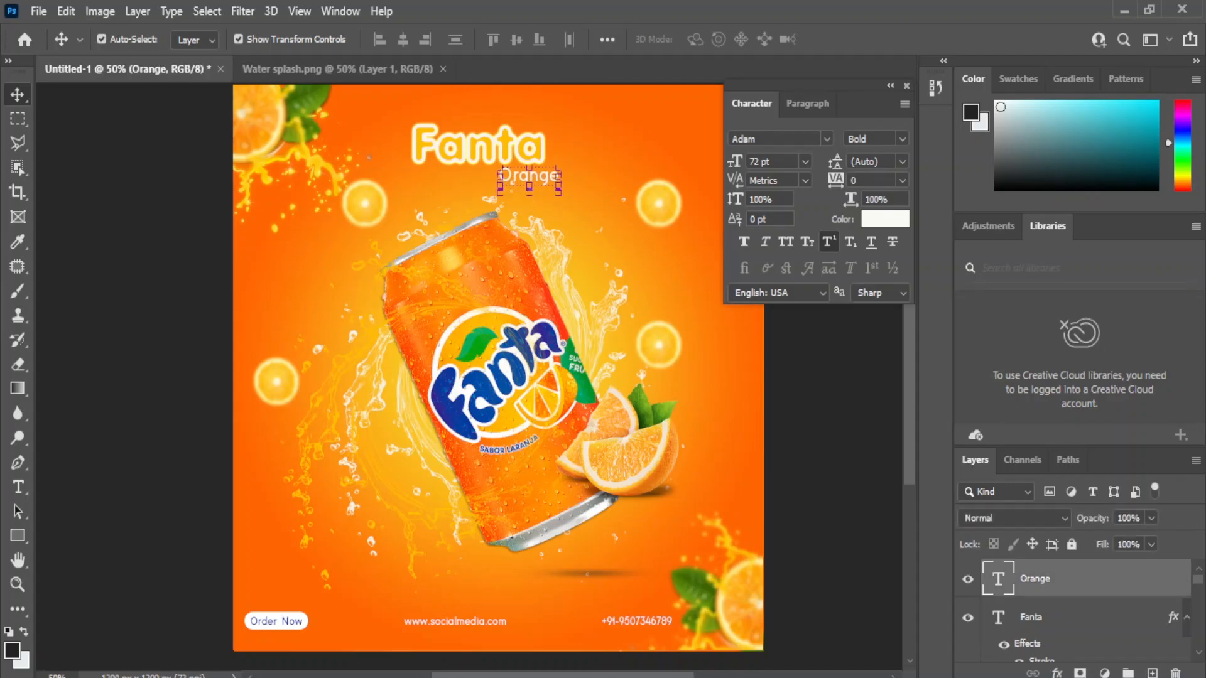
shift+click(479, 146)
key(shift+Up)
key(shift+Up)
click(822, 389)
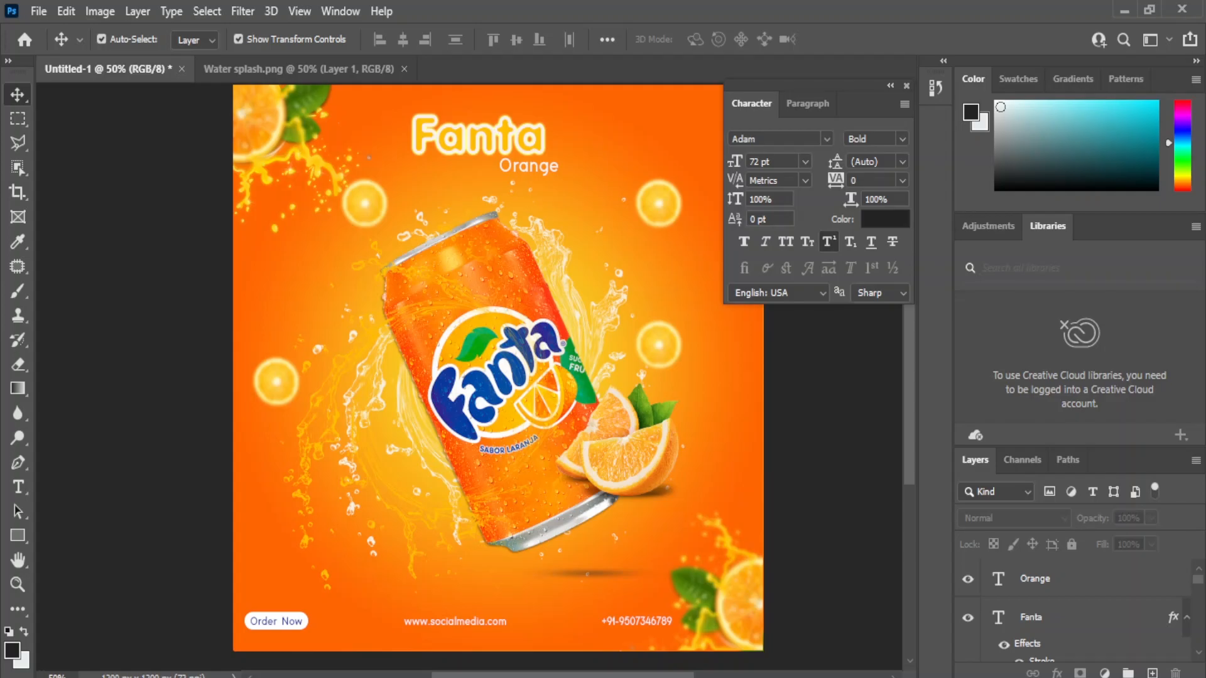
key(ctrl+minus)
key(ctrl+plus)
drag(823, 390, 765, 397)
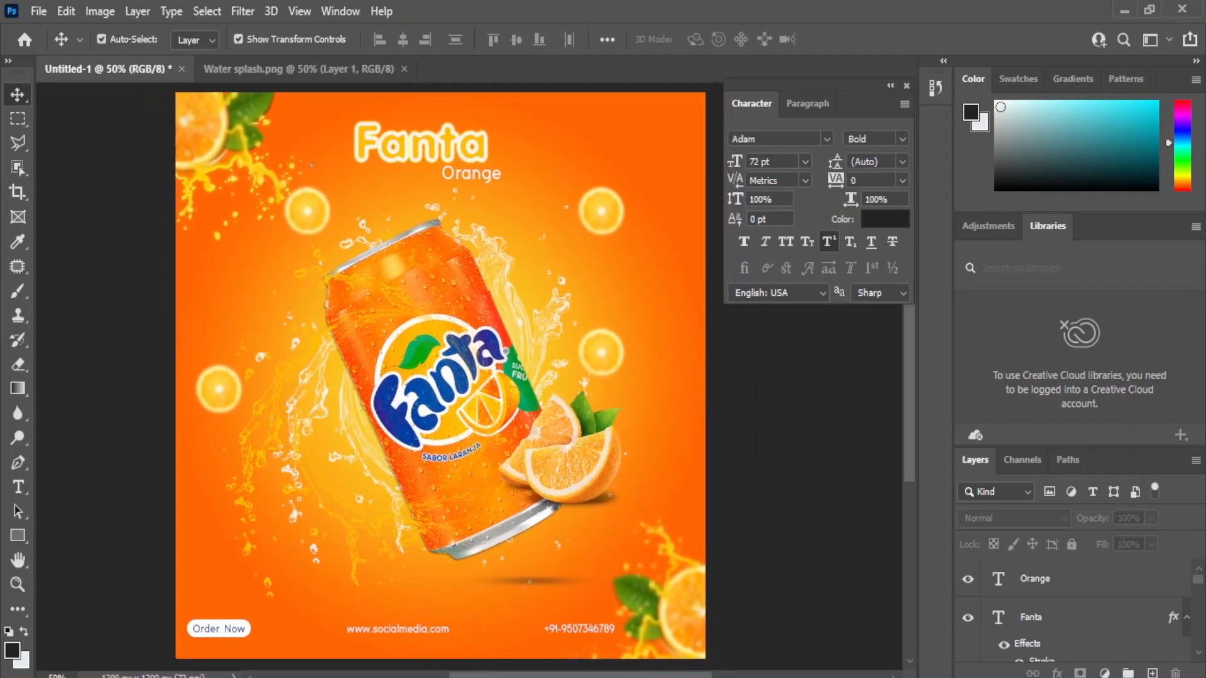
click(409, 144)
click(885, 218)
click(445, 382)
click(1138, 304)
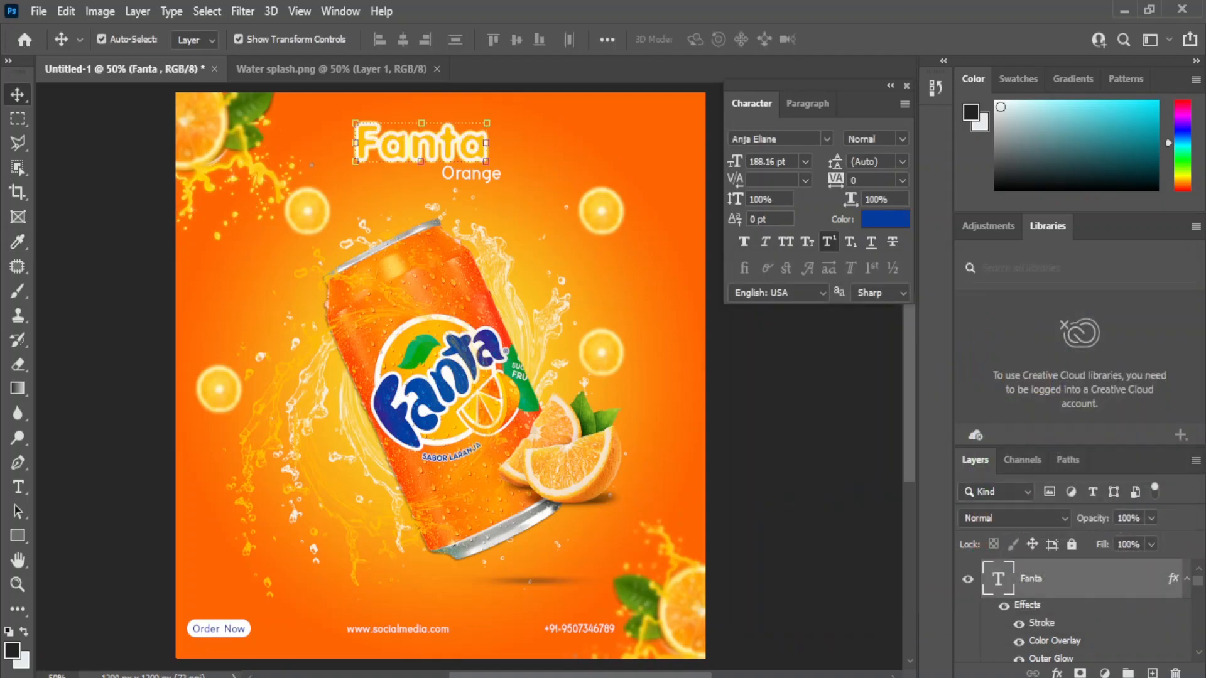
key(ctrl+z)
double_click(998, 578)
click(885, 218)
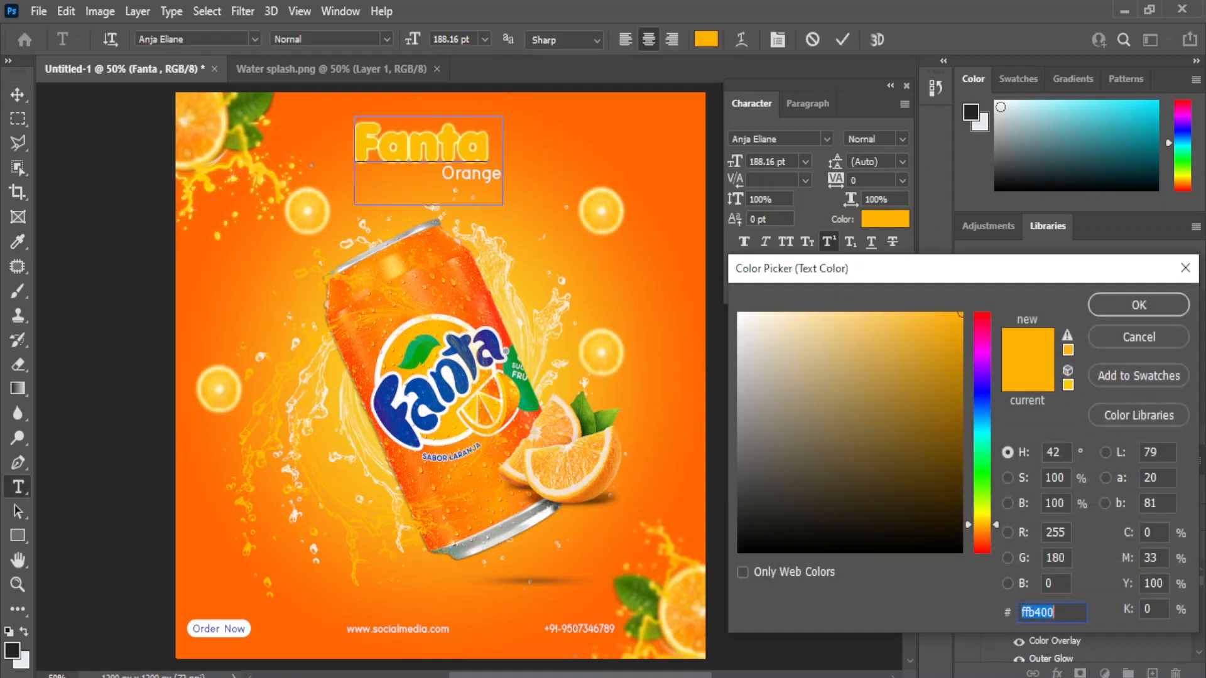
click(443, 384)
click(1138, 305)
click(18, 95)
click(107, 270)
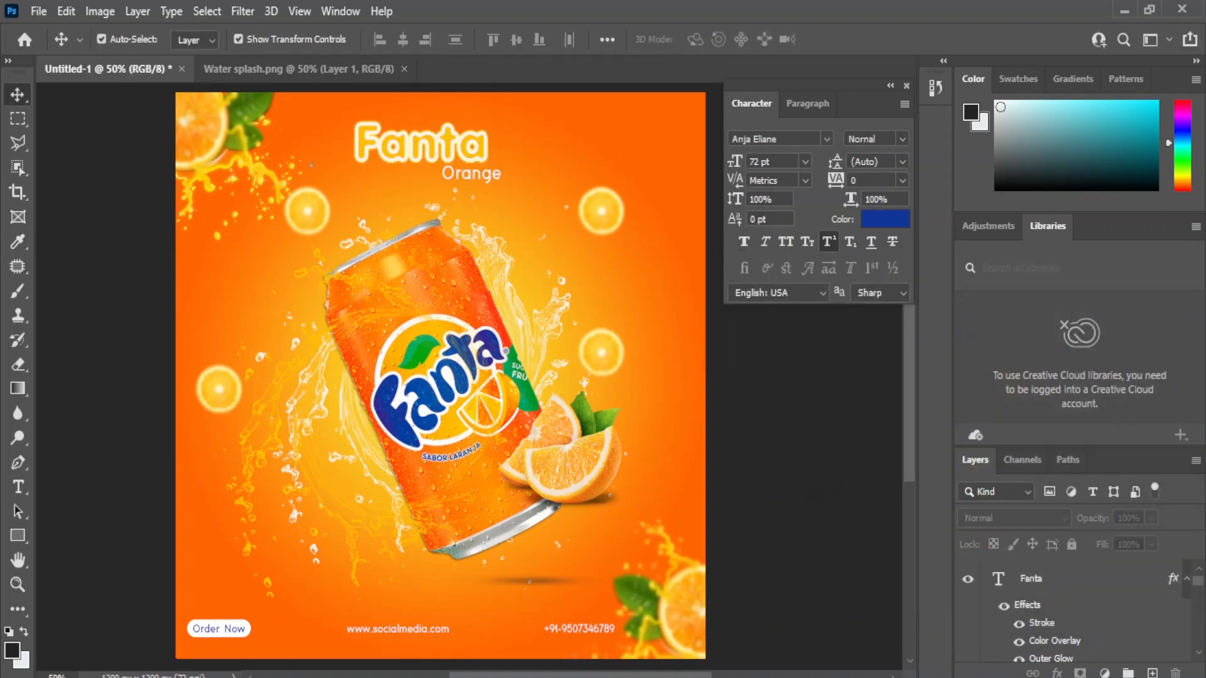
key(ctrl+z)
key(ctrl+z)
click(421, 154)
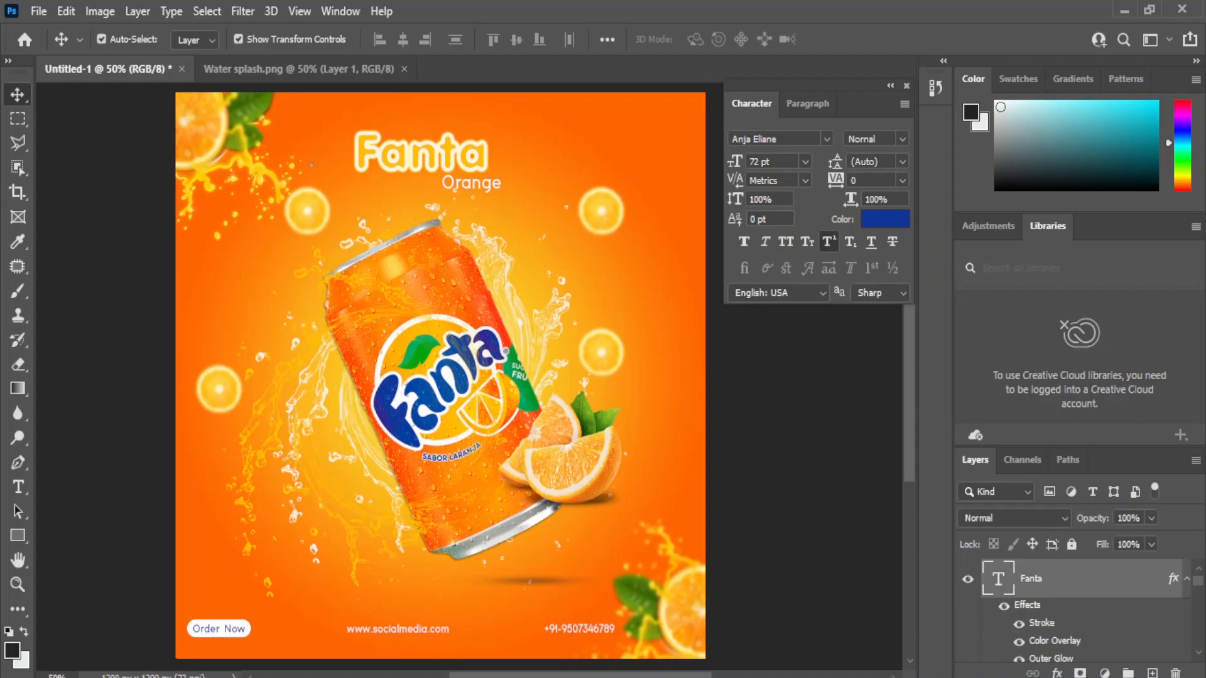
shift+click(471, 183)
key(shift+Up)
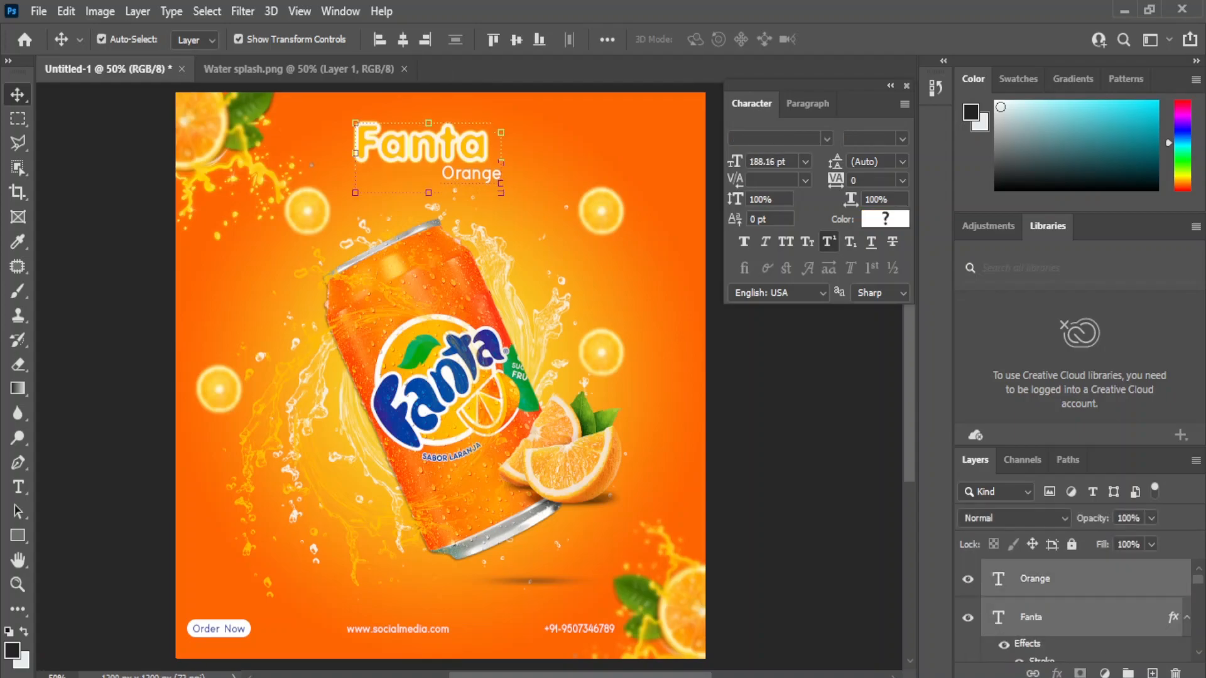
drag(355, 183, 364, 179)
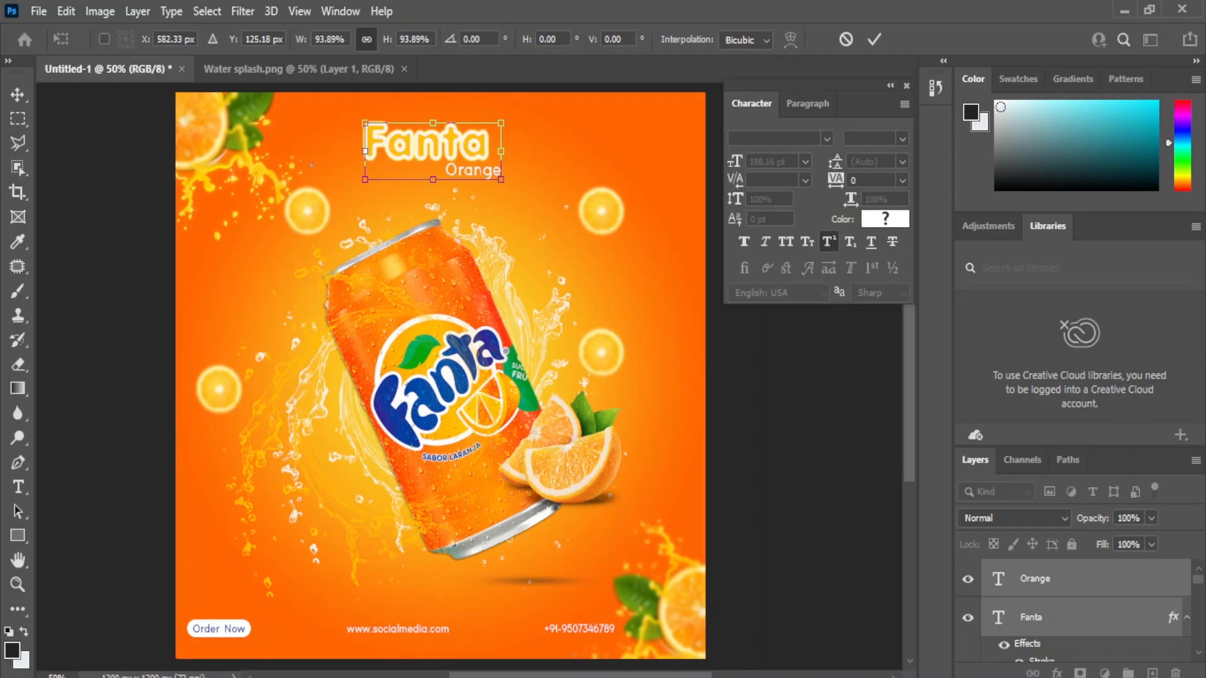
key(Escape)
mouse_move(445, 364)
mouse_down()
mouse_move(425, 371)
mouse_move(429, 360)
mouse_up()
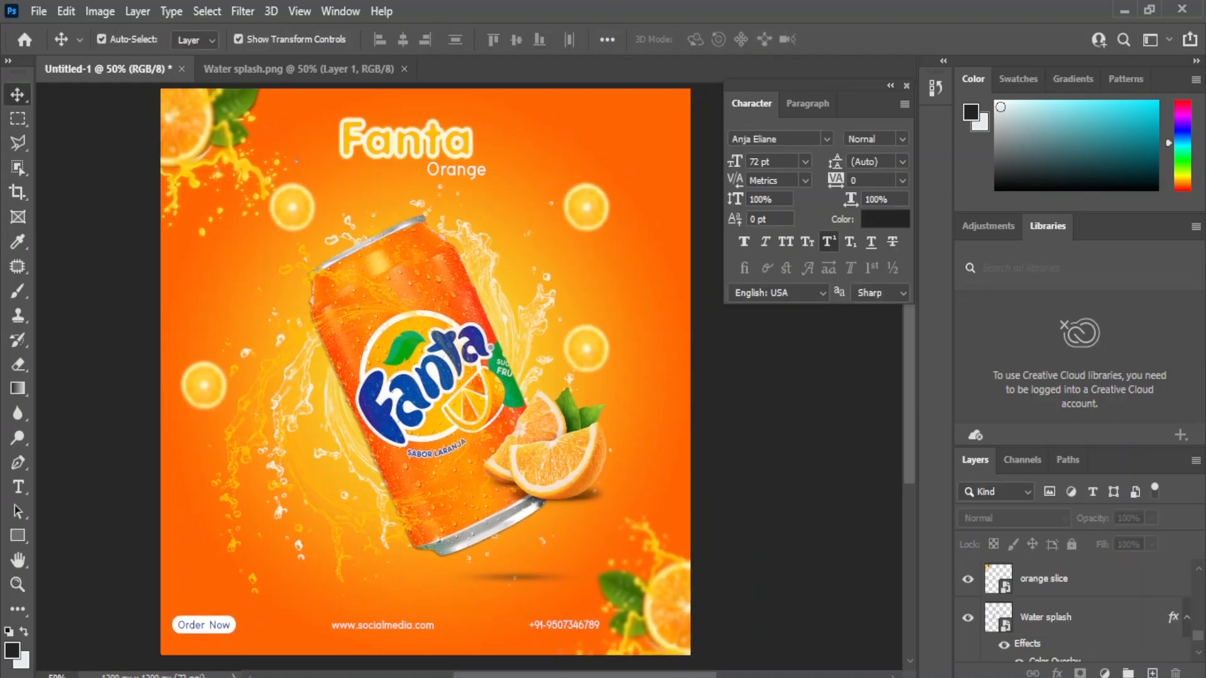